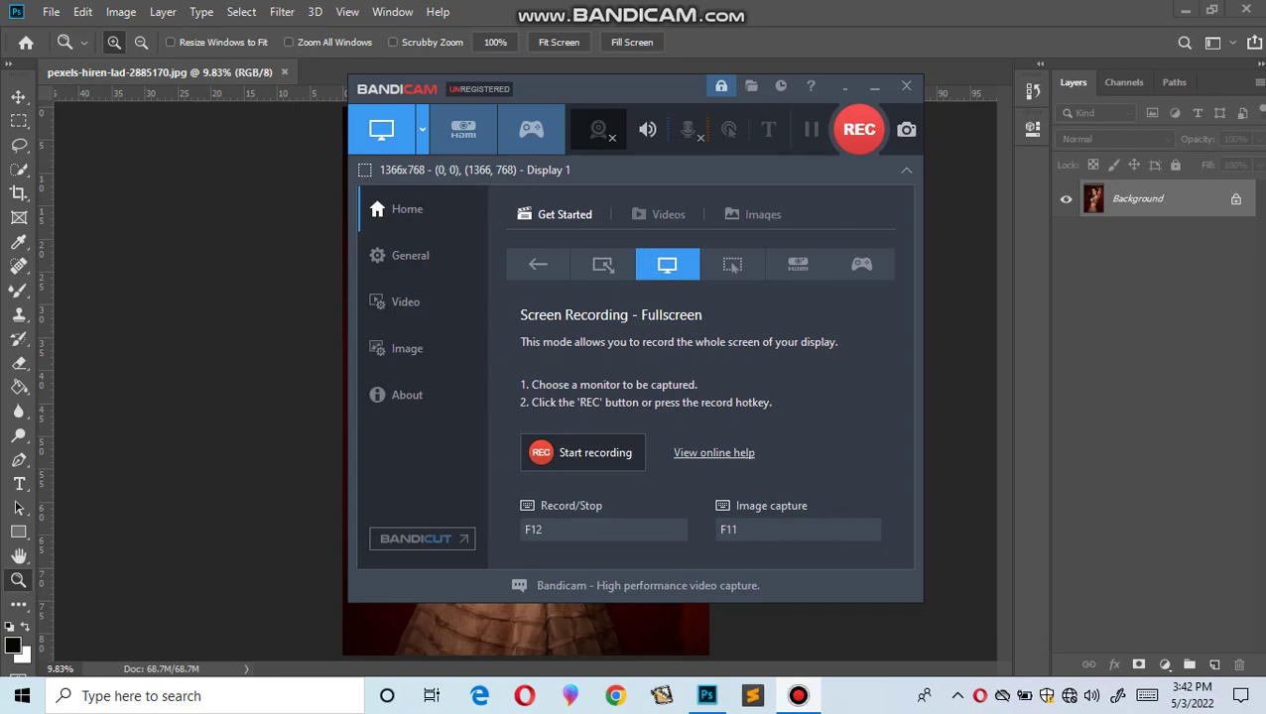
Step: Zoom in on the model's face and bring up the Background layer's options menu
click(859, 129)
click(874, 87)
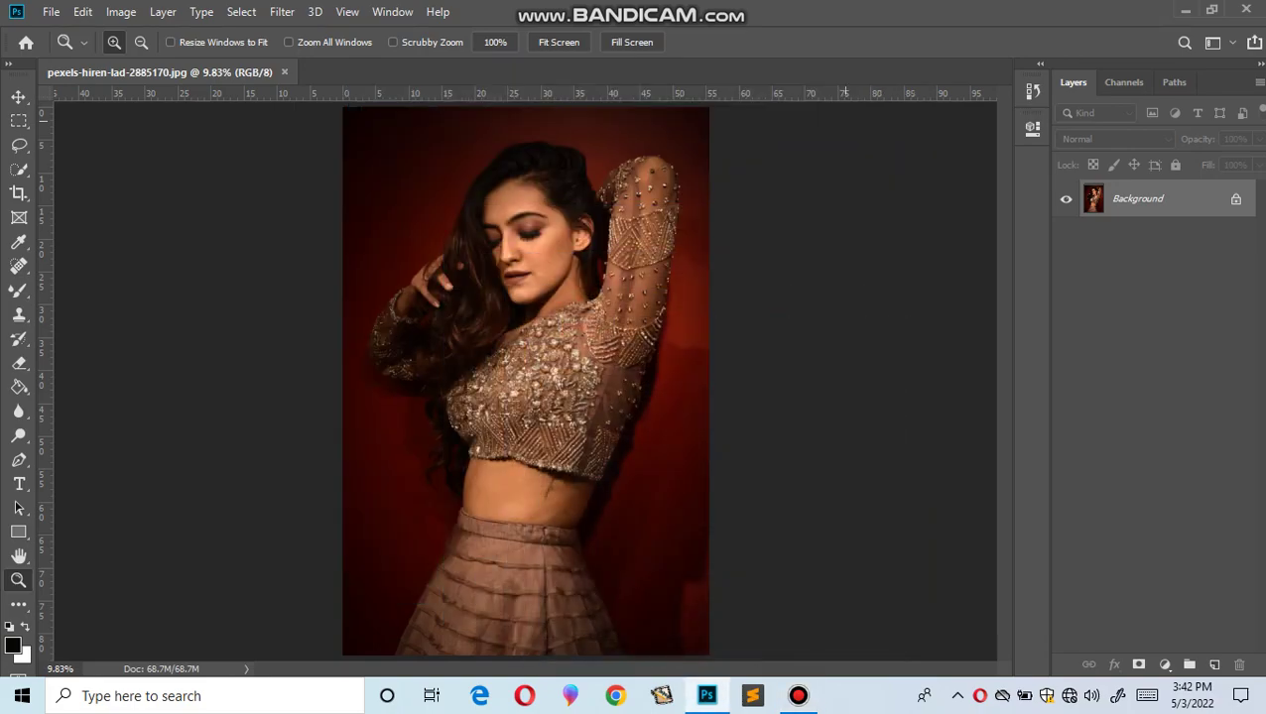
drag(476, 138, 600, 258)
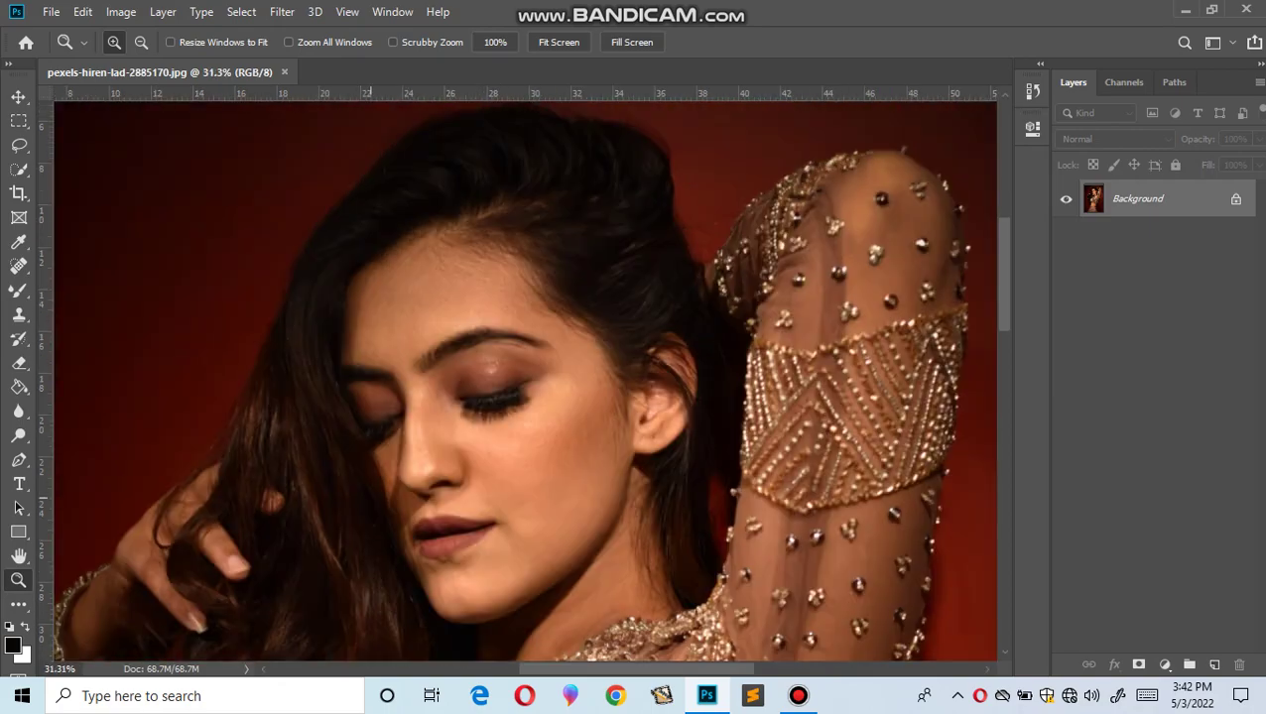
drag(362, 493, 381, 388)
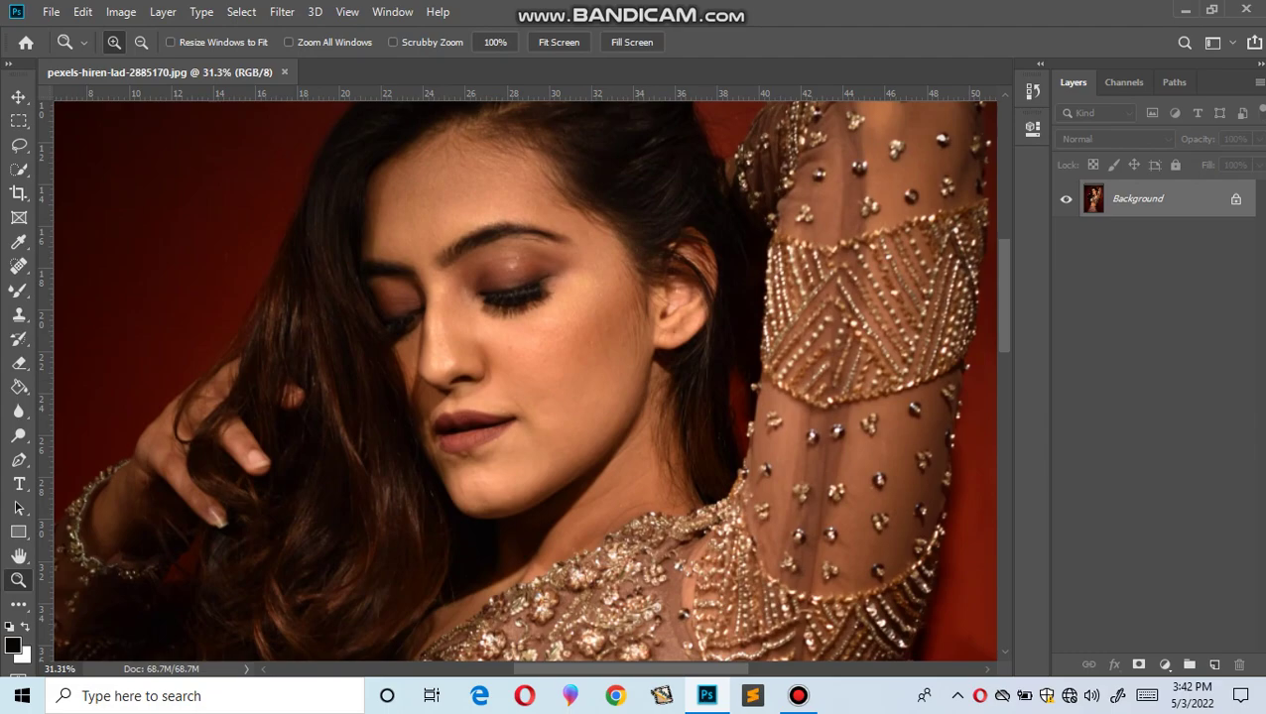
right_click(1093, 198)
Step: Create a Background copy layer and open the High Pass filter on it
click(1140, 229)
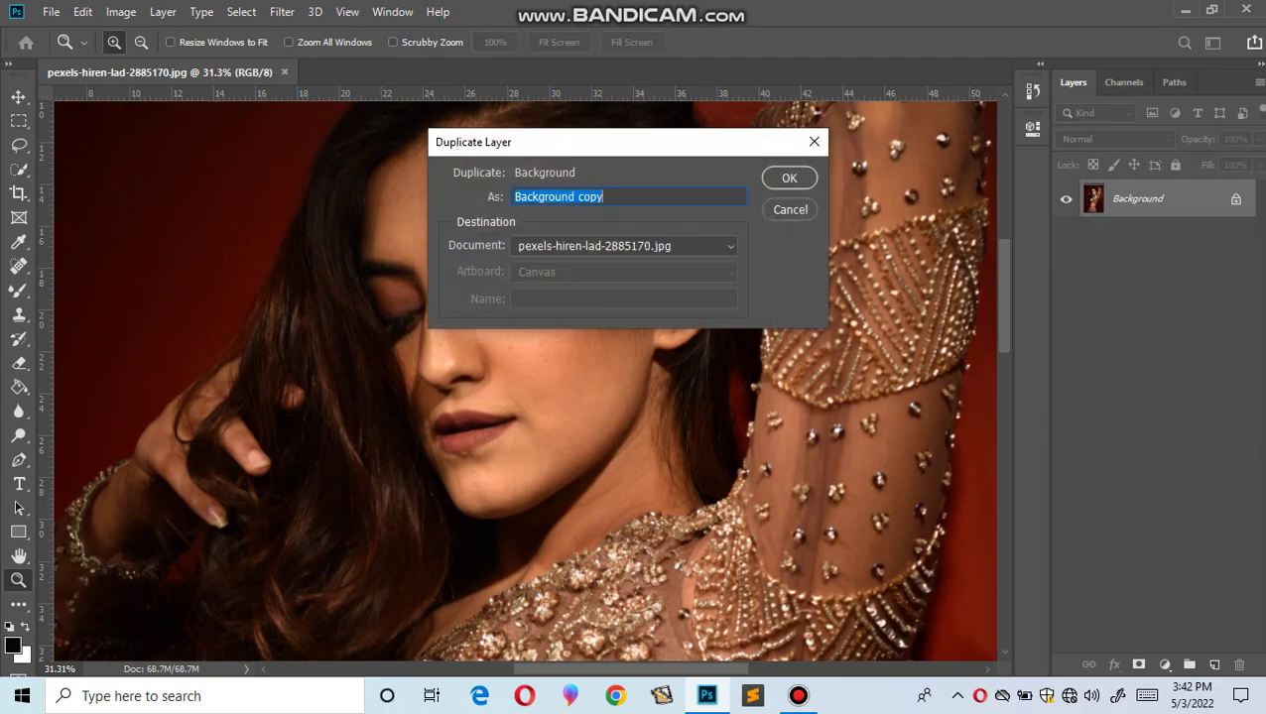
click(789, 177)
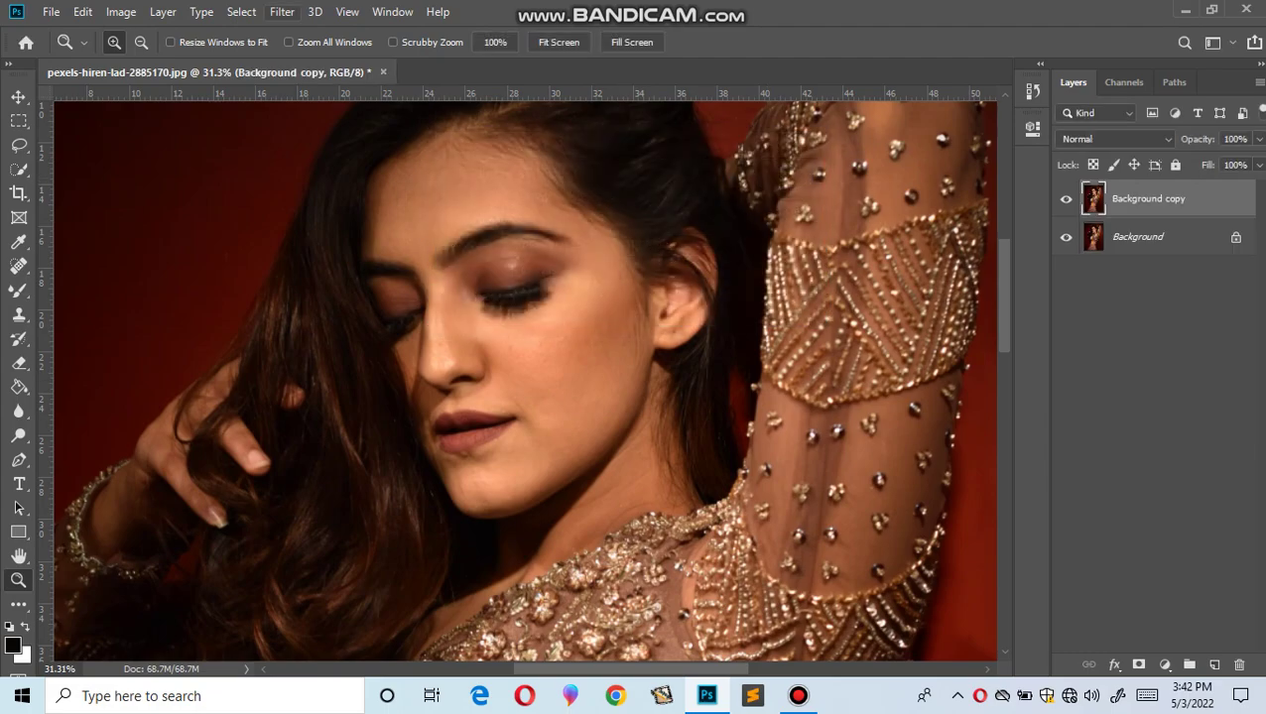
key(alt+t)
key(Down)
key(Down)
key(Down)
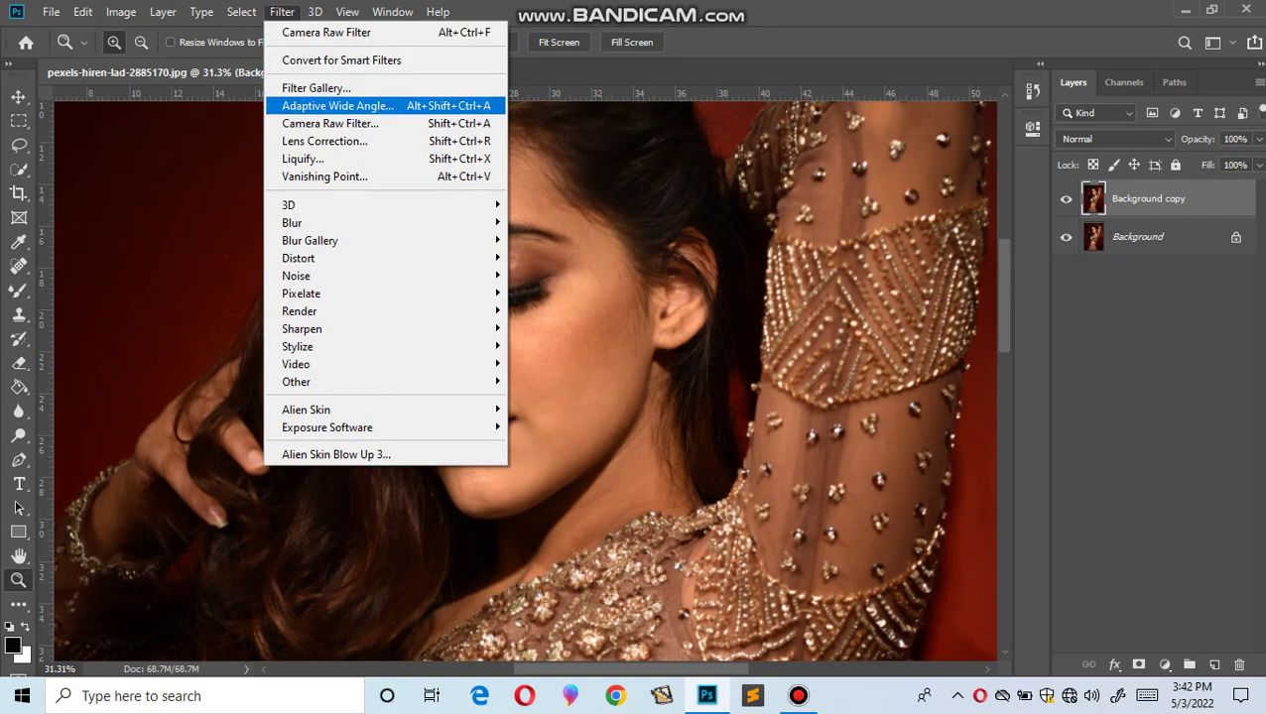
key(Down)
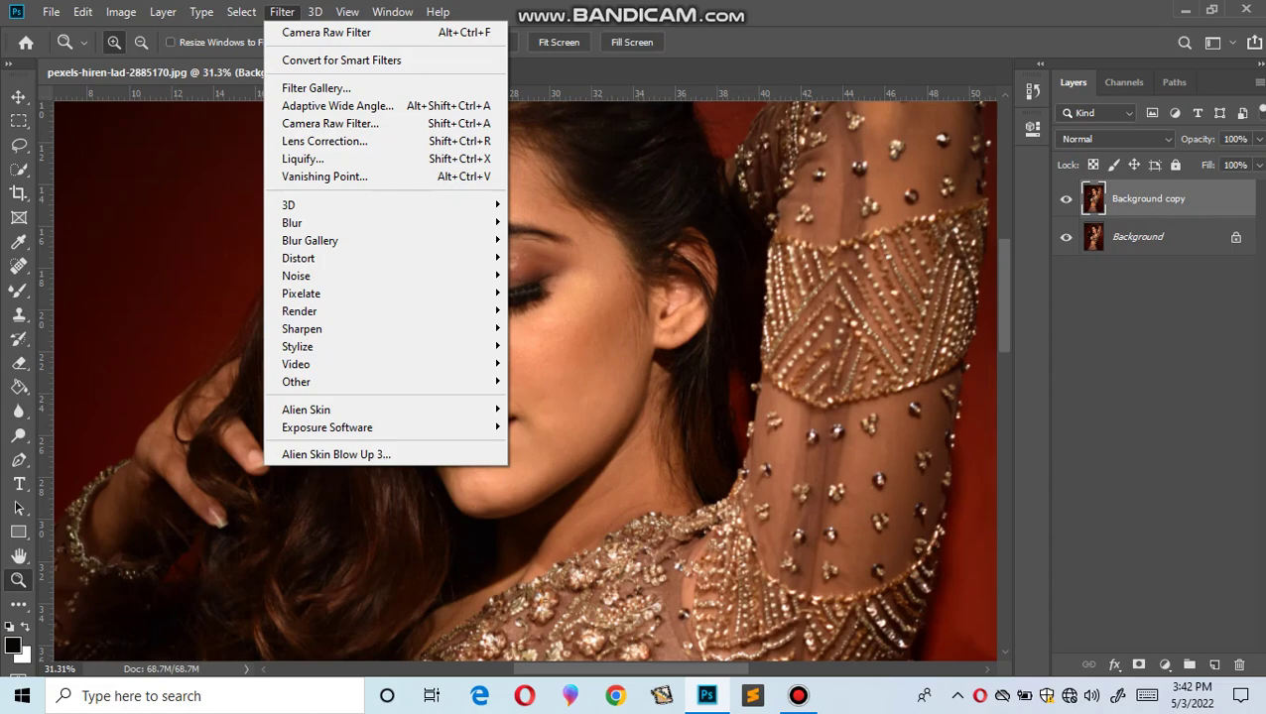
click(512, 399)
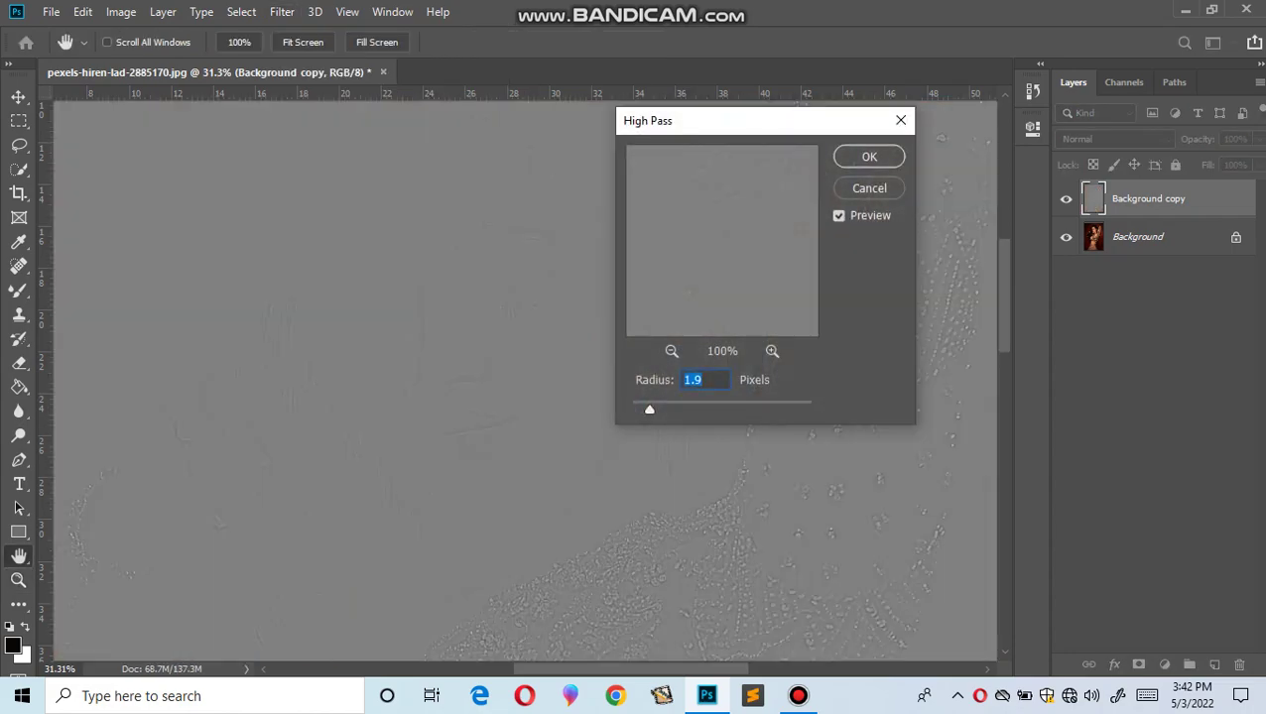
Step: Apply High Pass at a 1.6-pixel radius and set the copy's blend mode to Linear Light
click(671, 351)
click(672, 351)
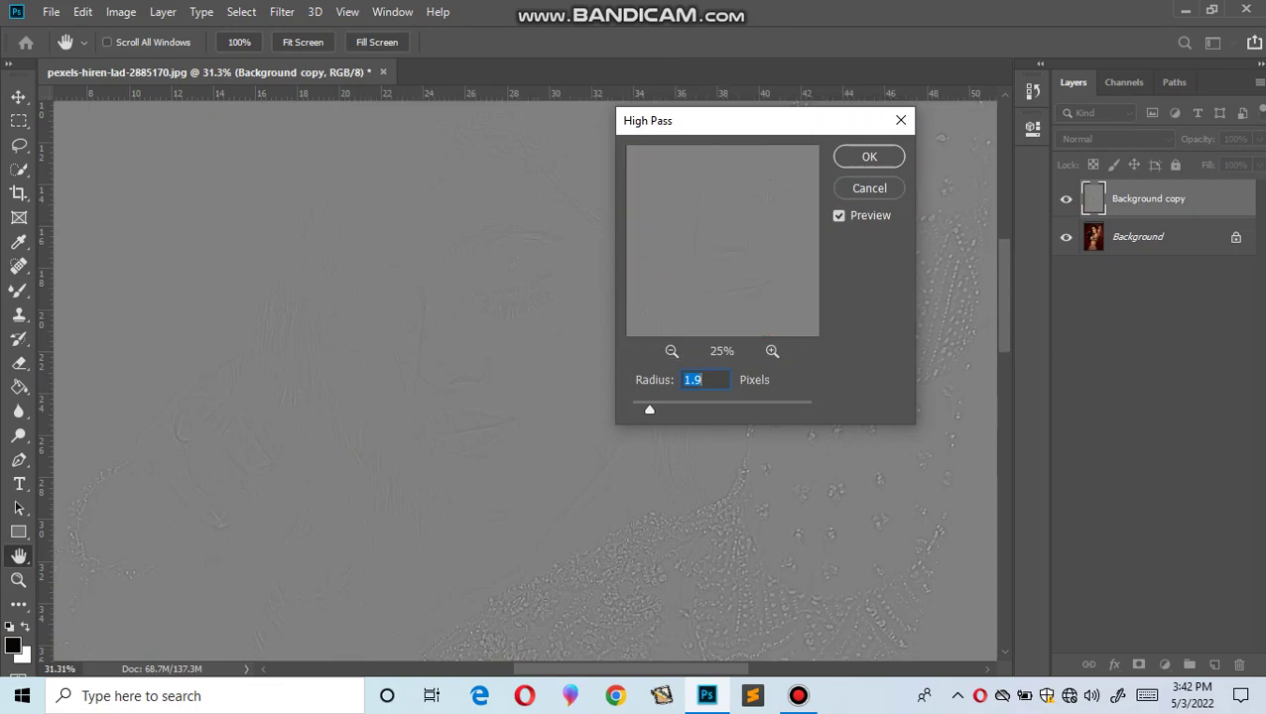
key(Up)
key(Up)
key(Up)
key(Down)
key(Down)
key(Down)
key(Up)
key(Up)
click(869, 156)
click(1113, 139)
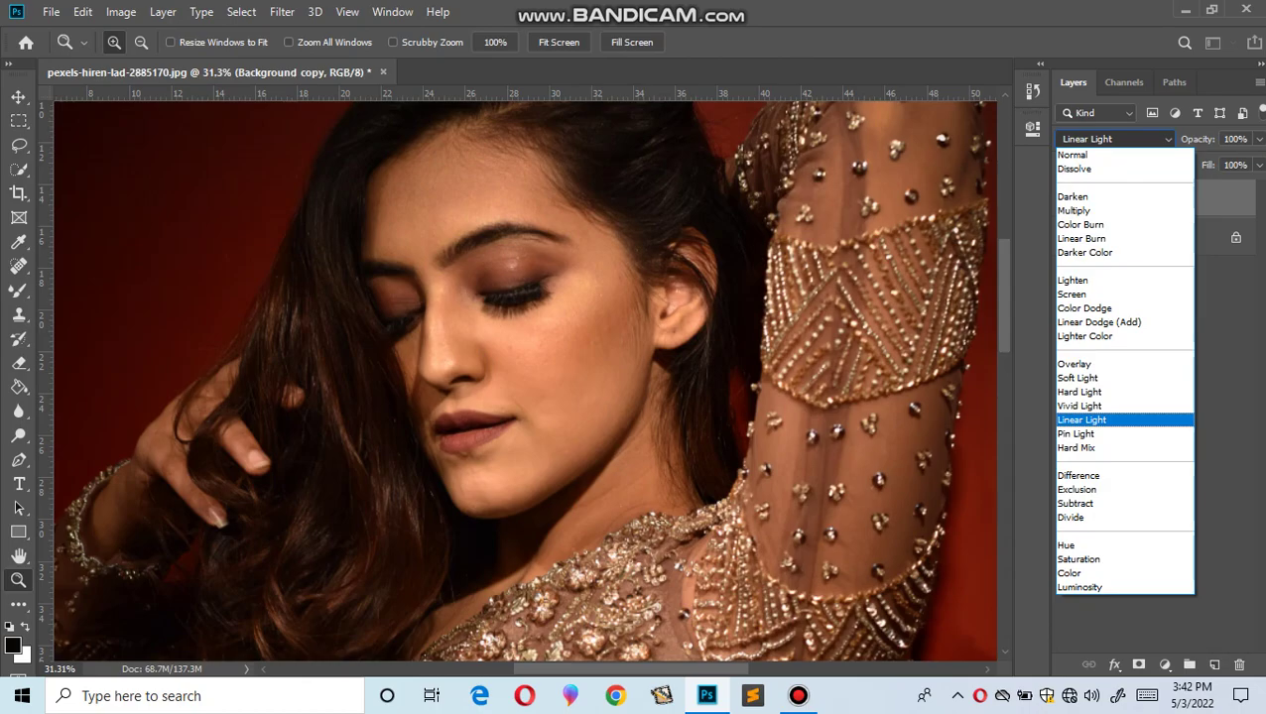
click(1082, 419)
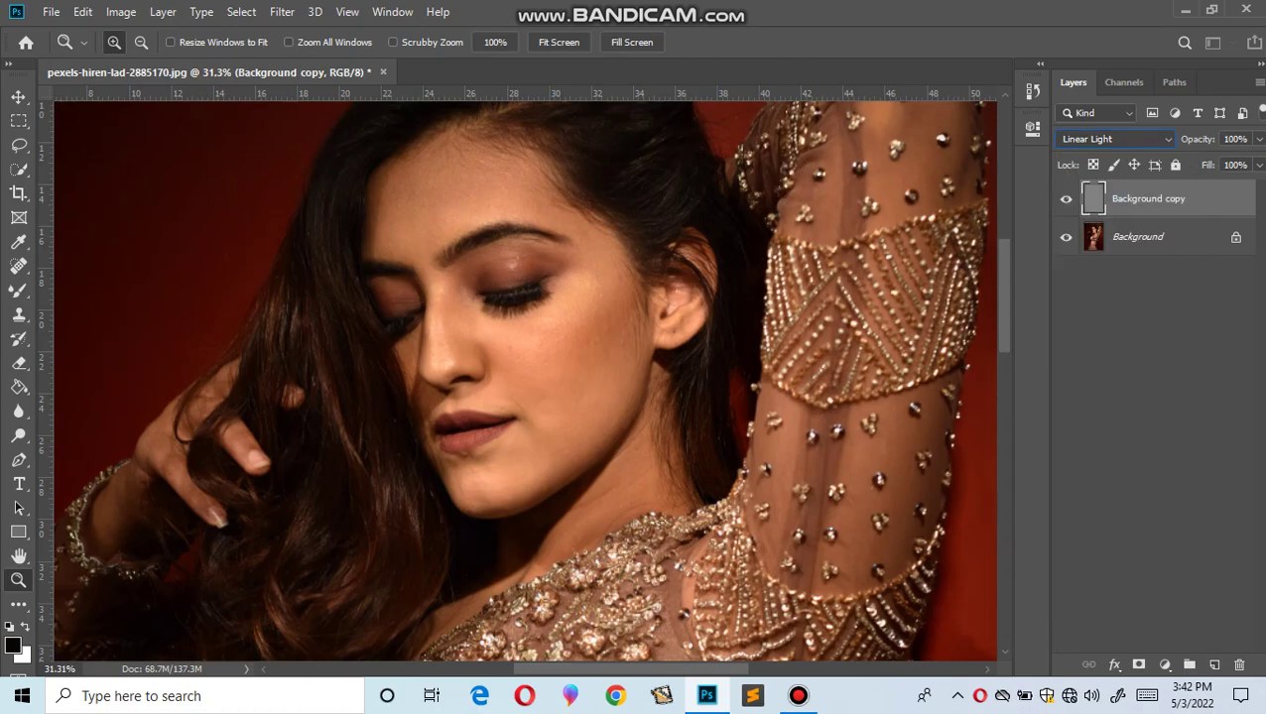
Step: Toggle the detail layer's visibility to compare the effect, zoomed in on the eye
click(1066, 198)
click(1065, 198)
drag(422, 234, 607, 322)
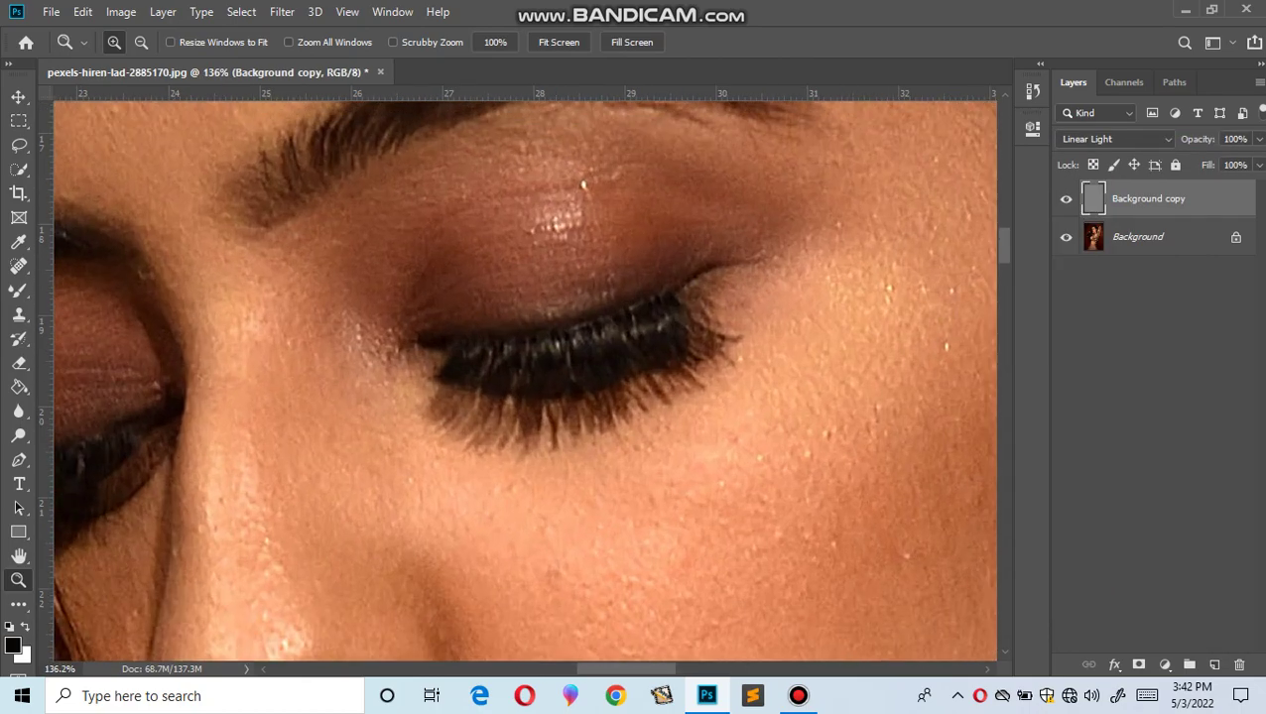
click(1066, 198)
click(1065, 198)
Step: Merge the detail layer down and duplicate Background into a new Background copy
right_click(1117, 206)
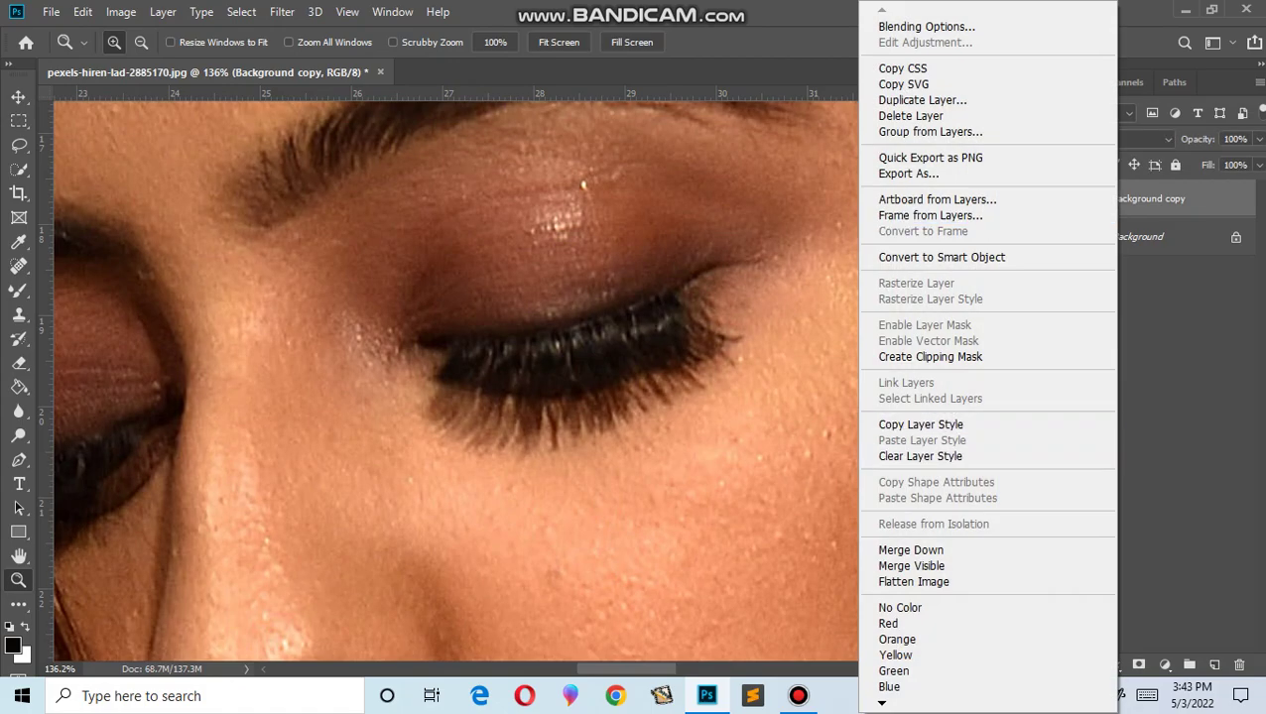
click(910, 550)
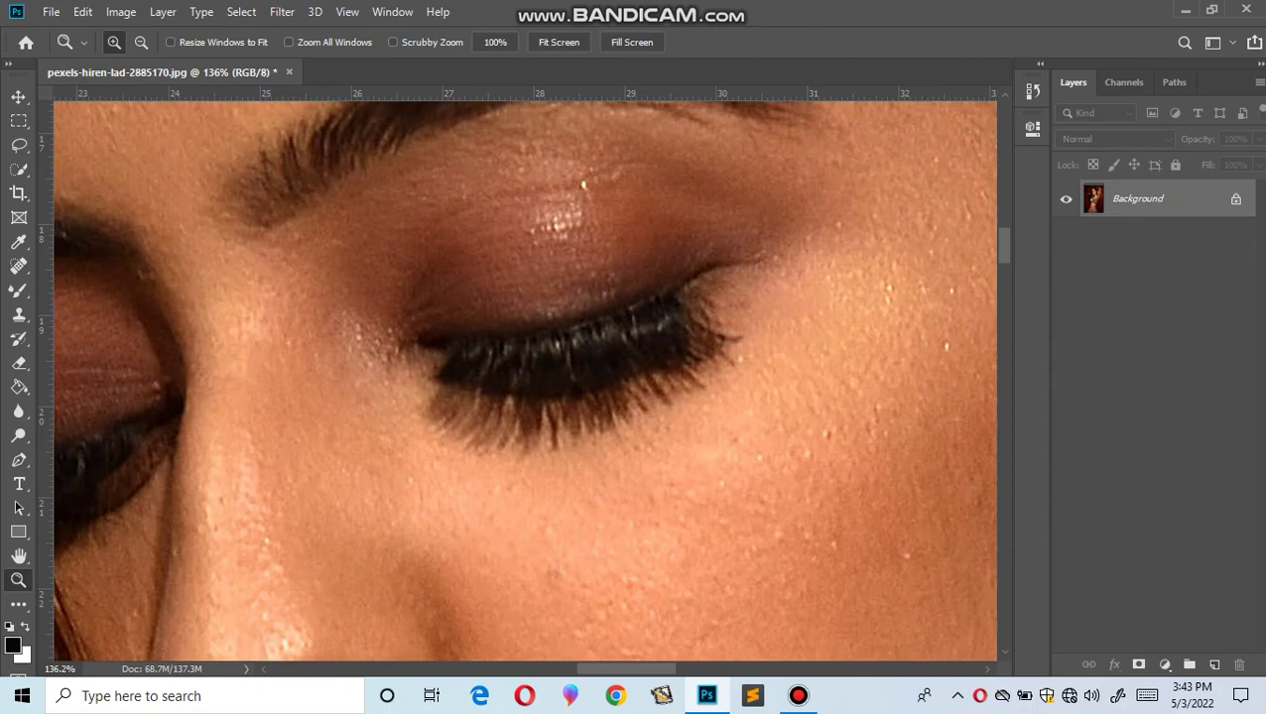
right_click(1091, 190)
click(1131, 225)
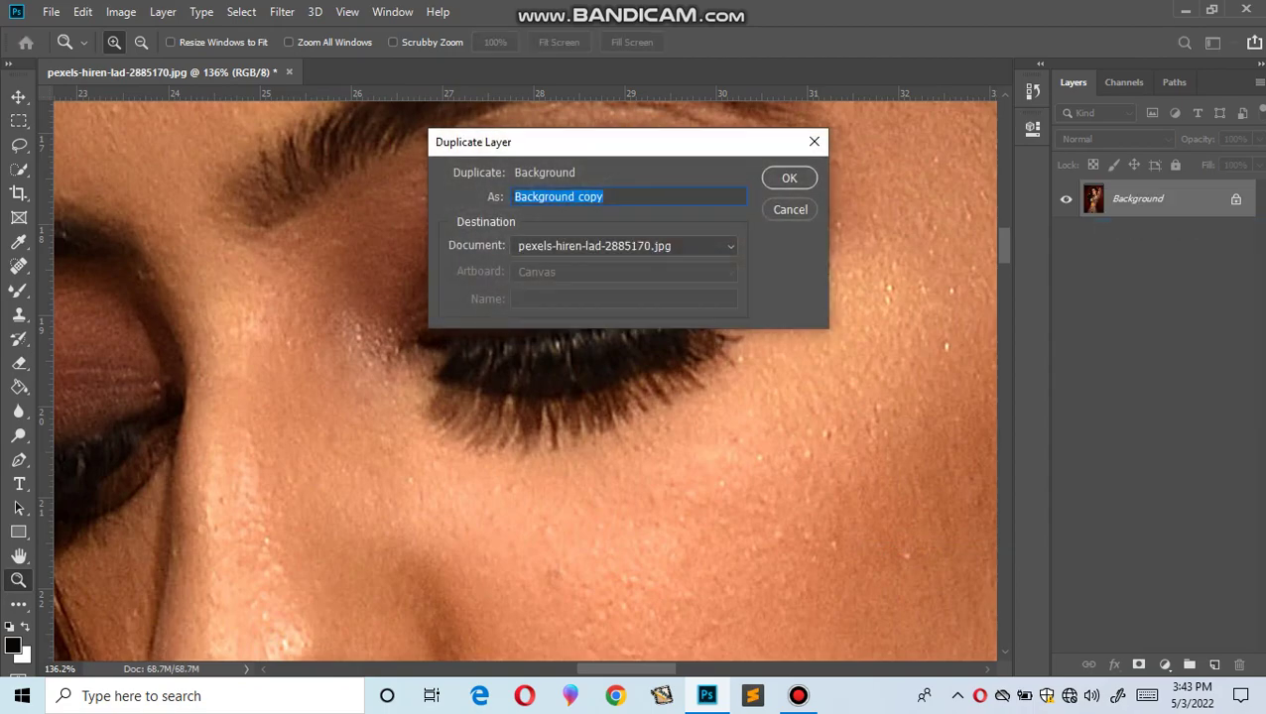
key(Return)
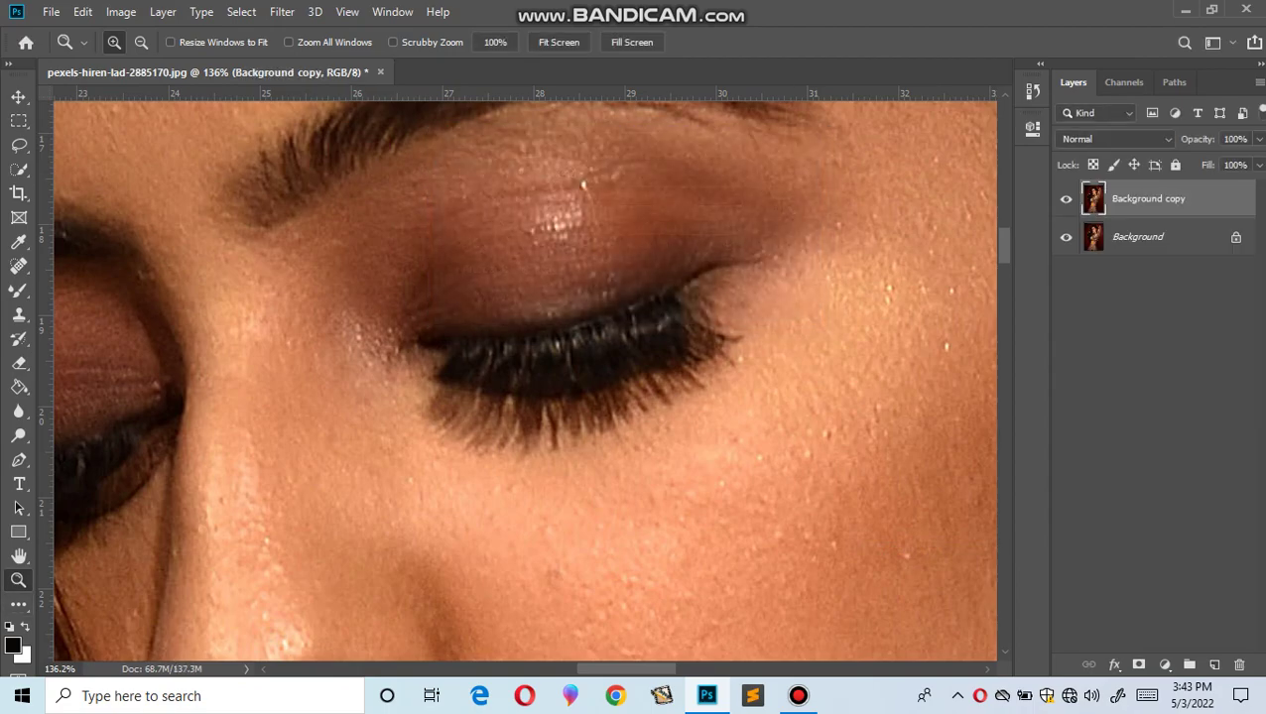
click(559, 41)
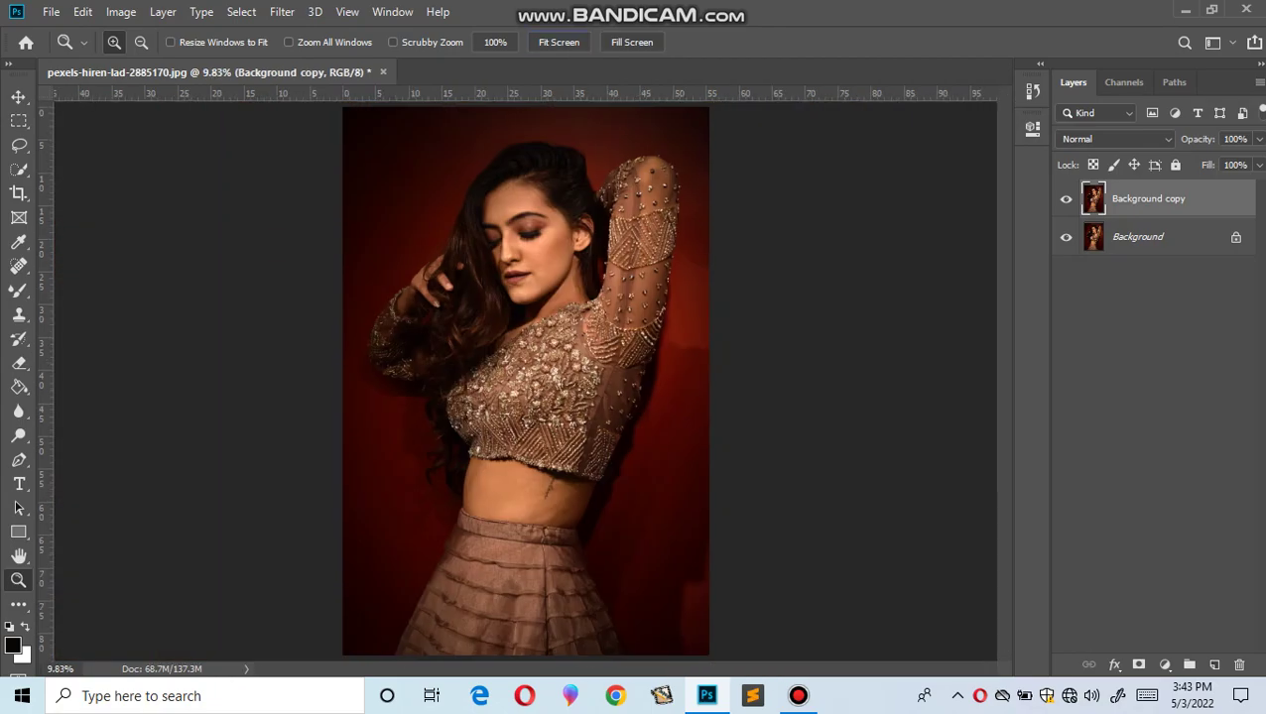
Step: Duplicate Background copy as Background copy 2 and apply a 2.0-pixel High Pass
right_click(1139, 199)
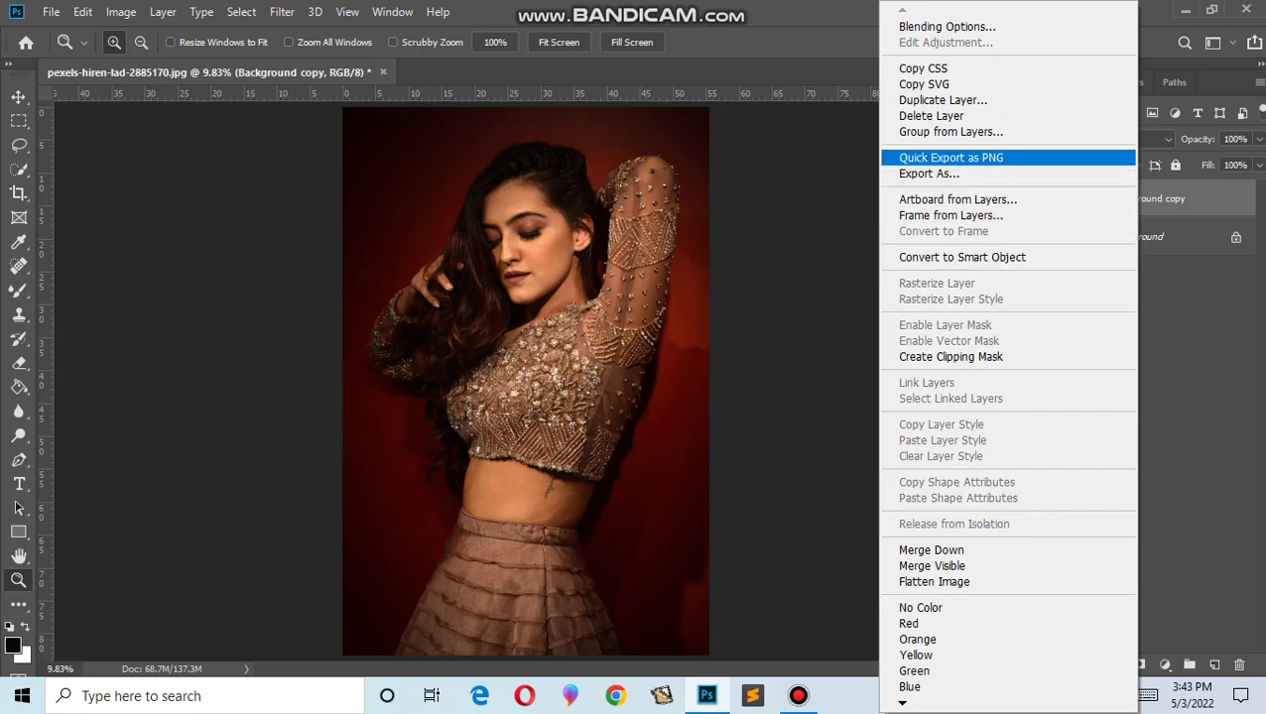
click(942, 100)
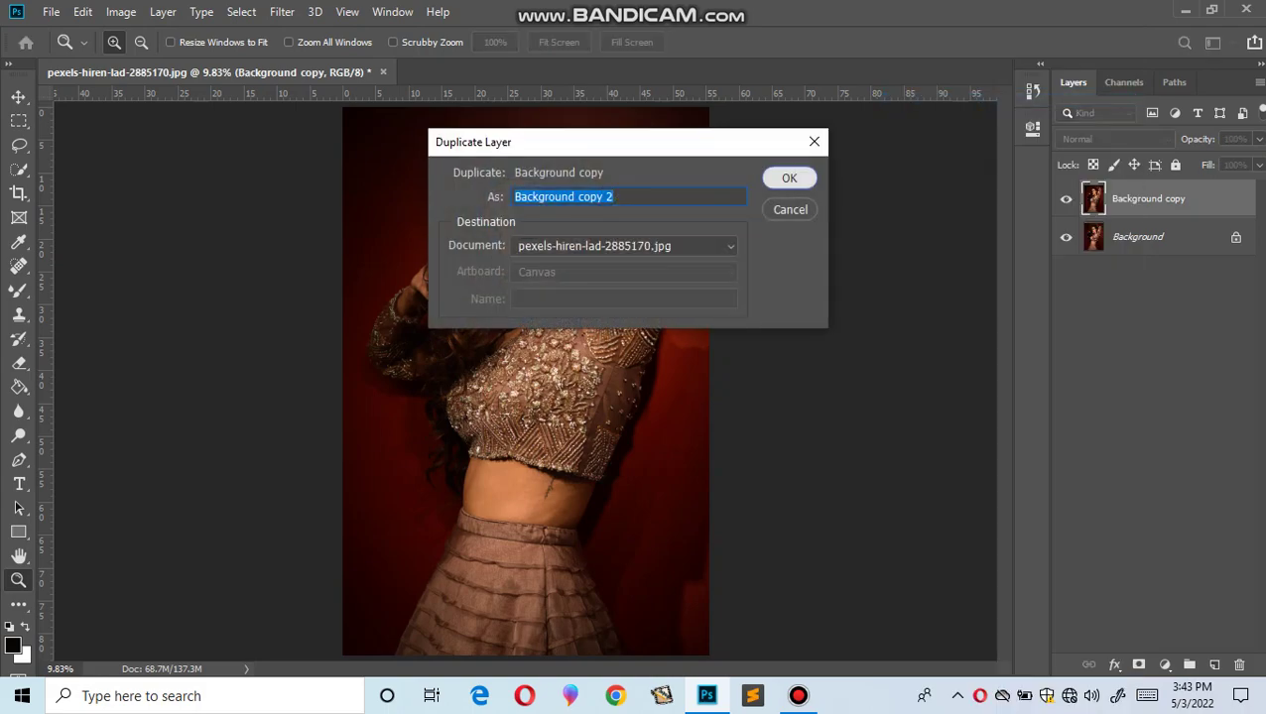
click(790, 174)
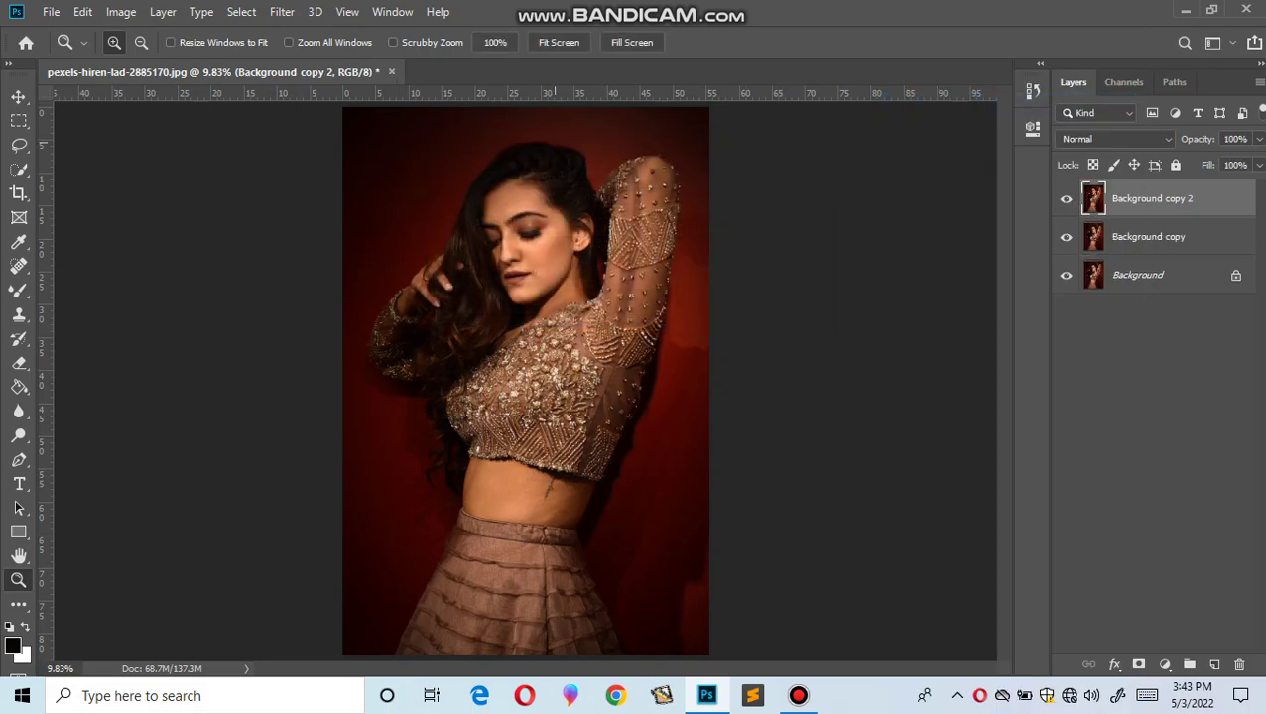
click(282, 12)
mouse_move(295, 382)
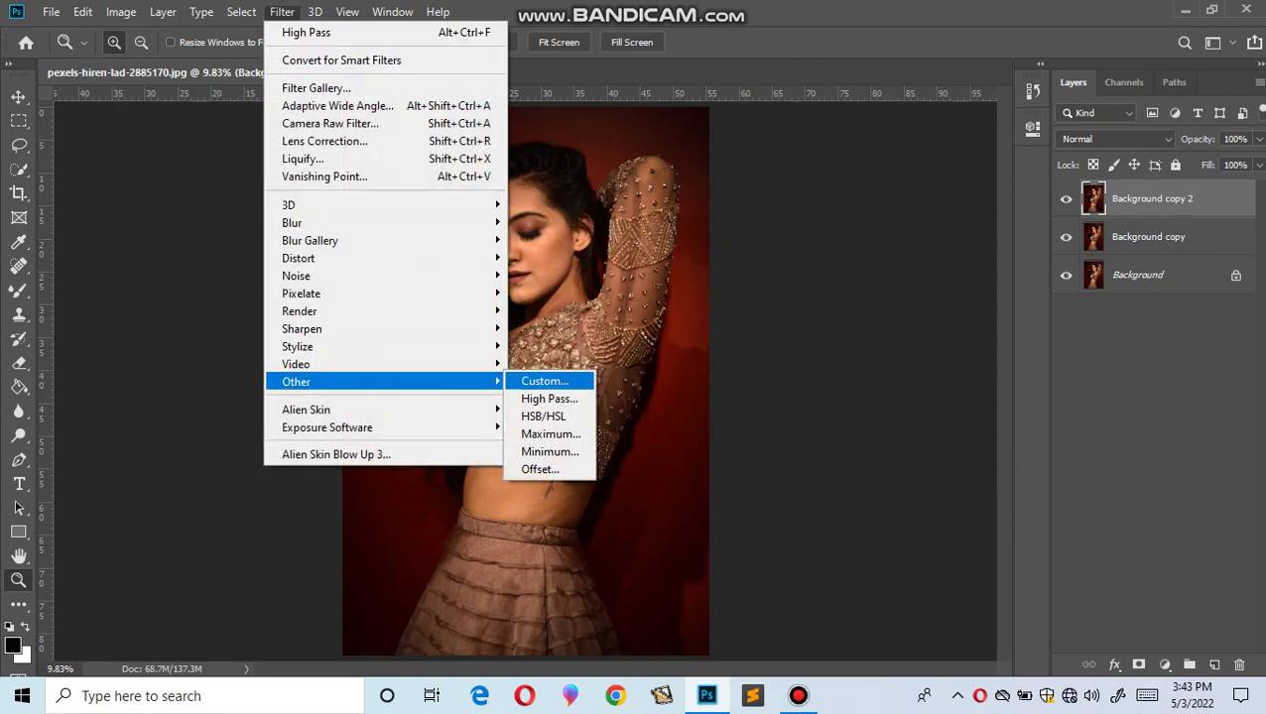
click(549, 397)
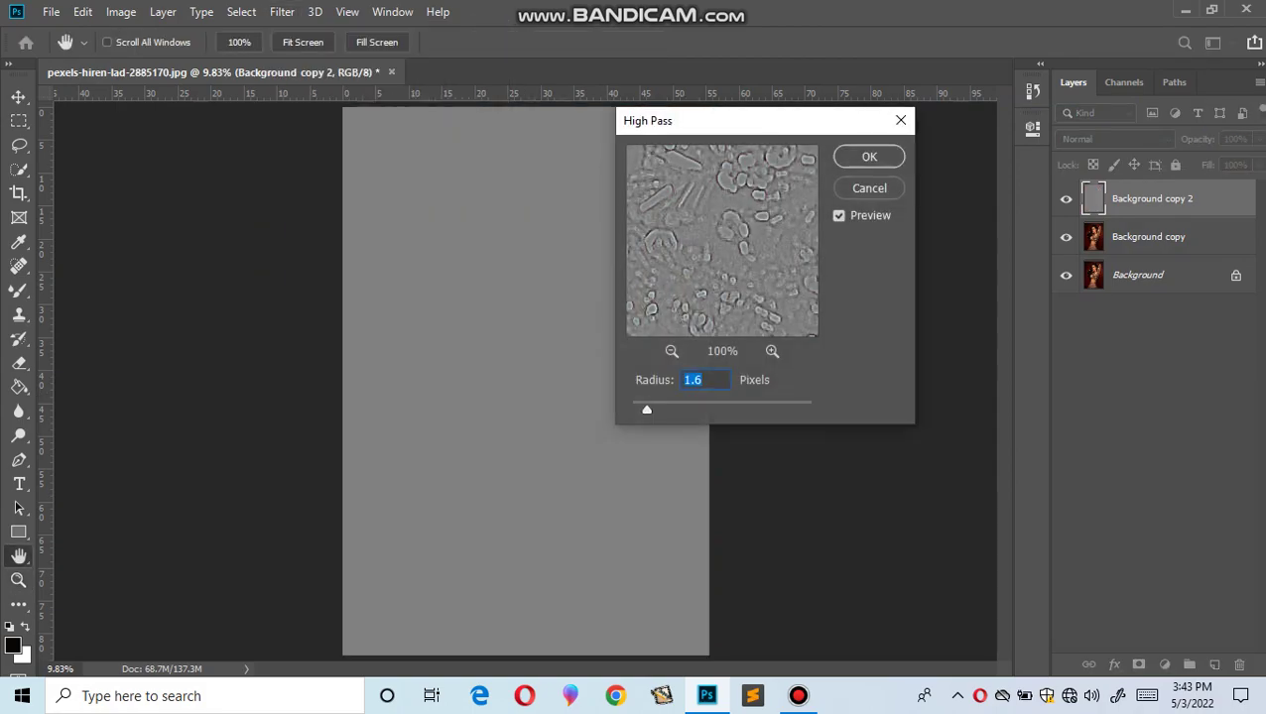
key(Up)
key(Up)
key(Up)
key(Up)
key(Return)
key(z)
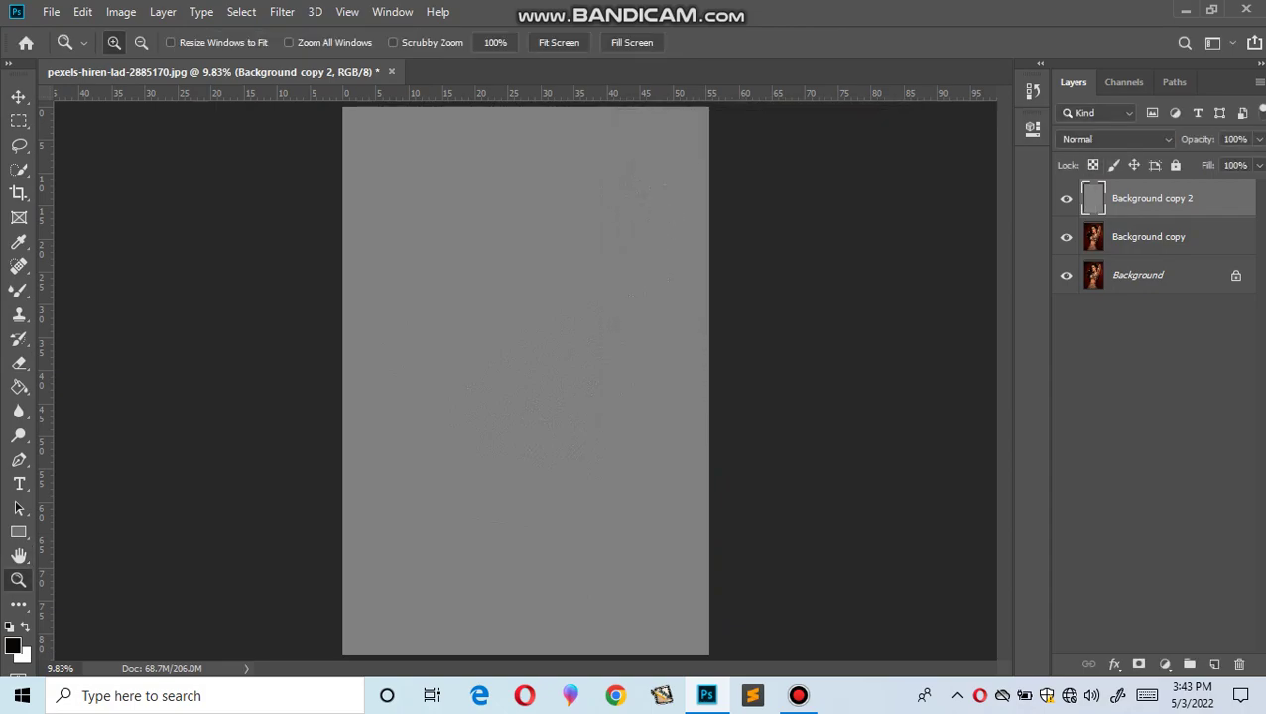
Step: Set Background copy 2 to Linear Light and make Background copy the active layer
click(1116, 138)
click(1082, 420)
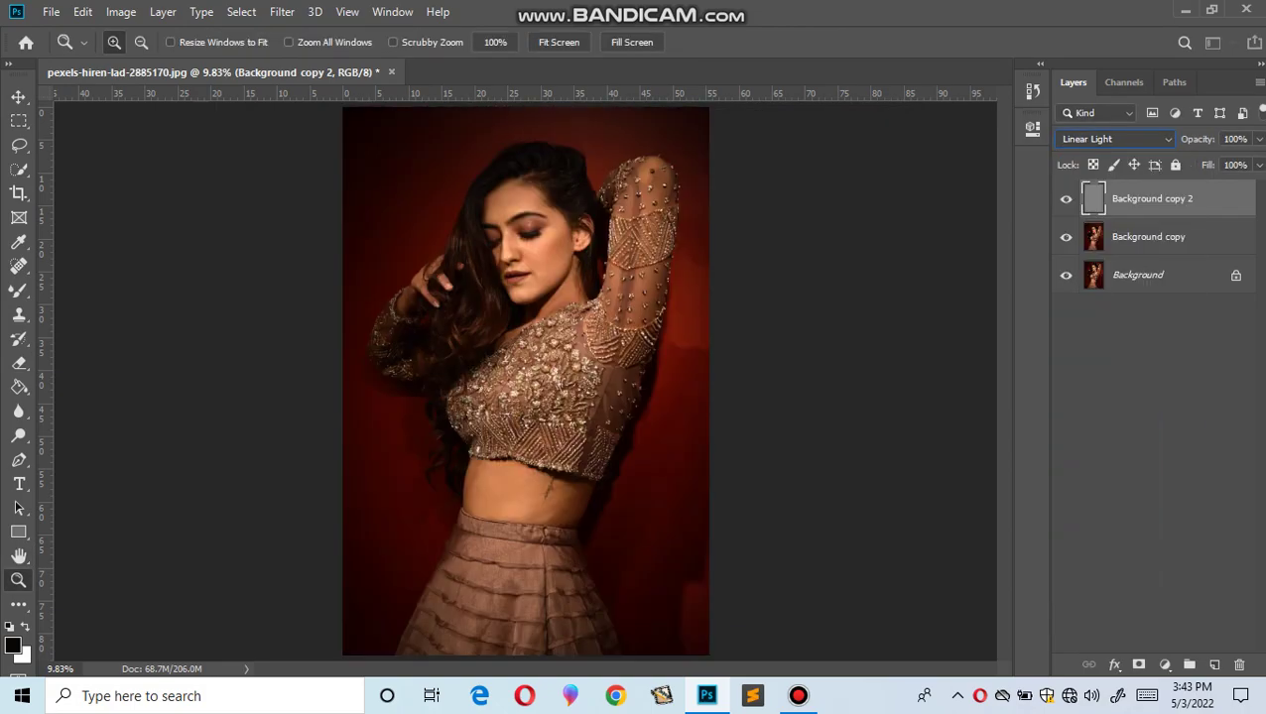
click(1147, 237)
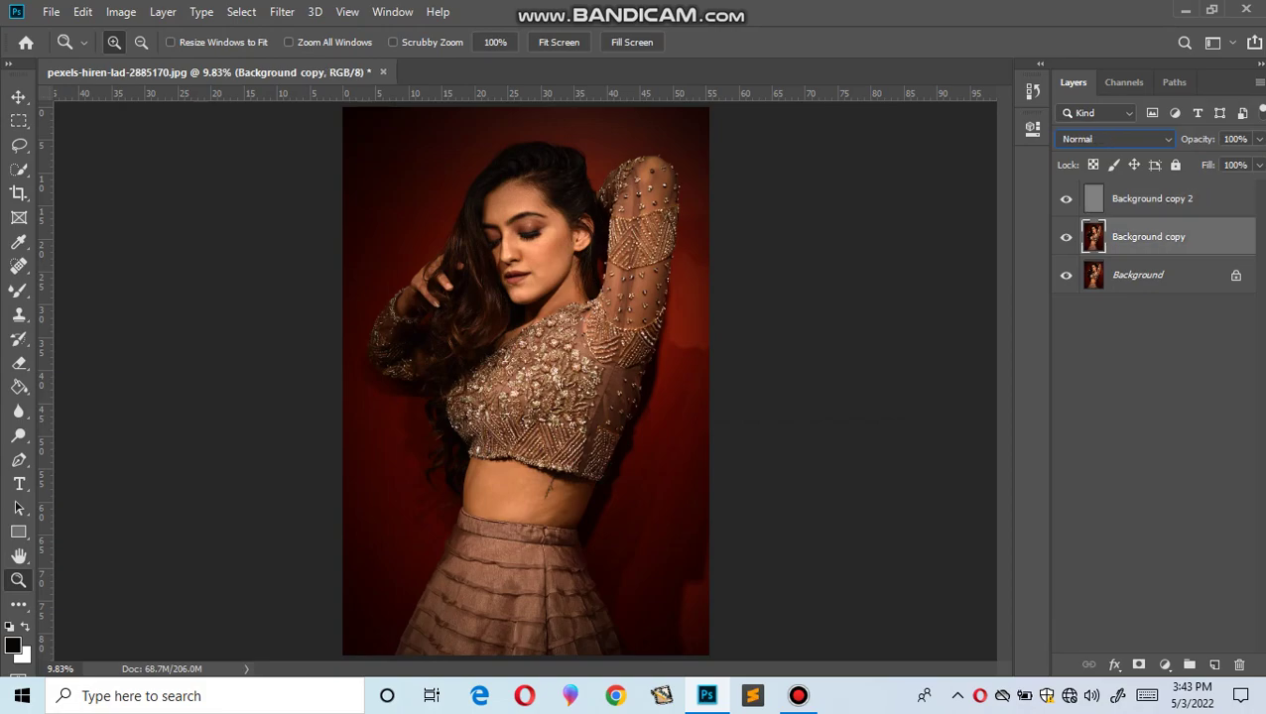
Step: Apply a 2.2-pixel Gaussian Blur to the Background copy layer, previewing it on the skin
click(281, 11)
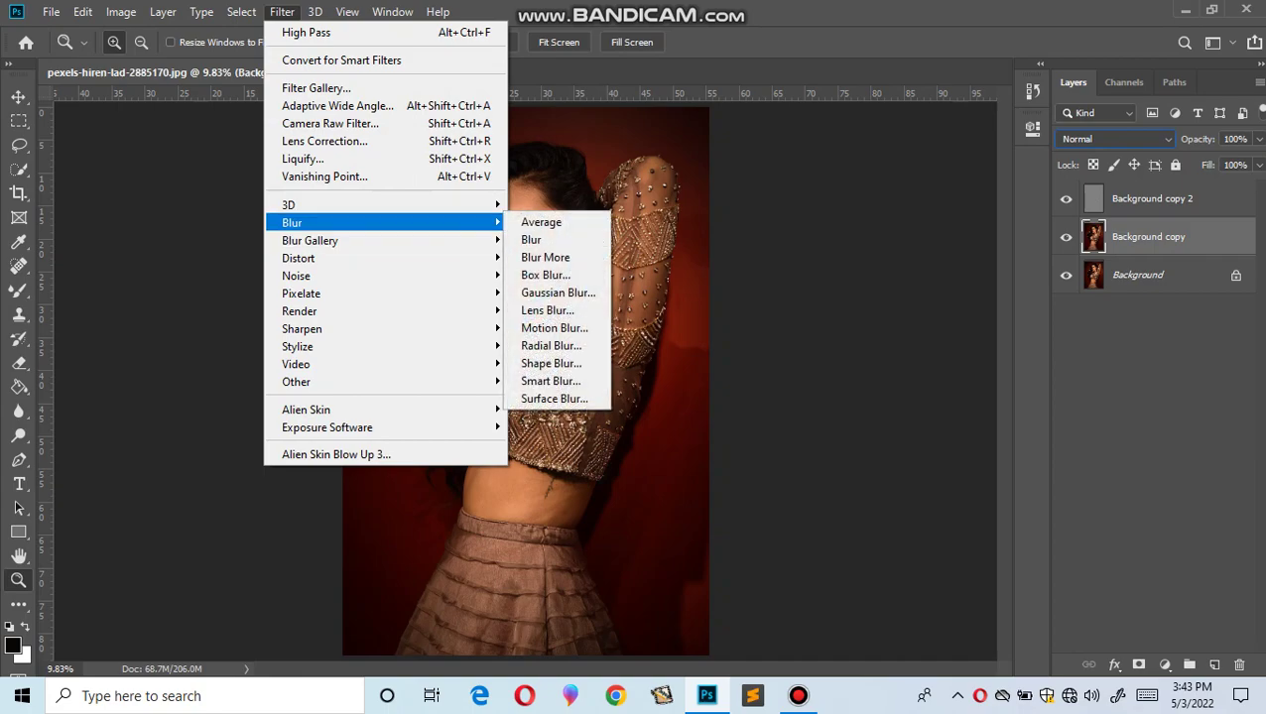
click(558, 292)
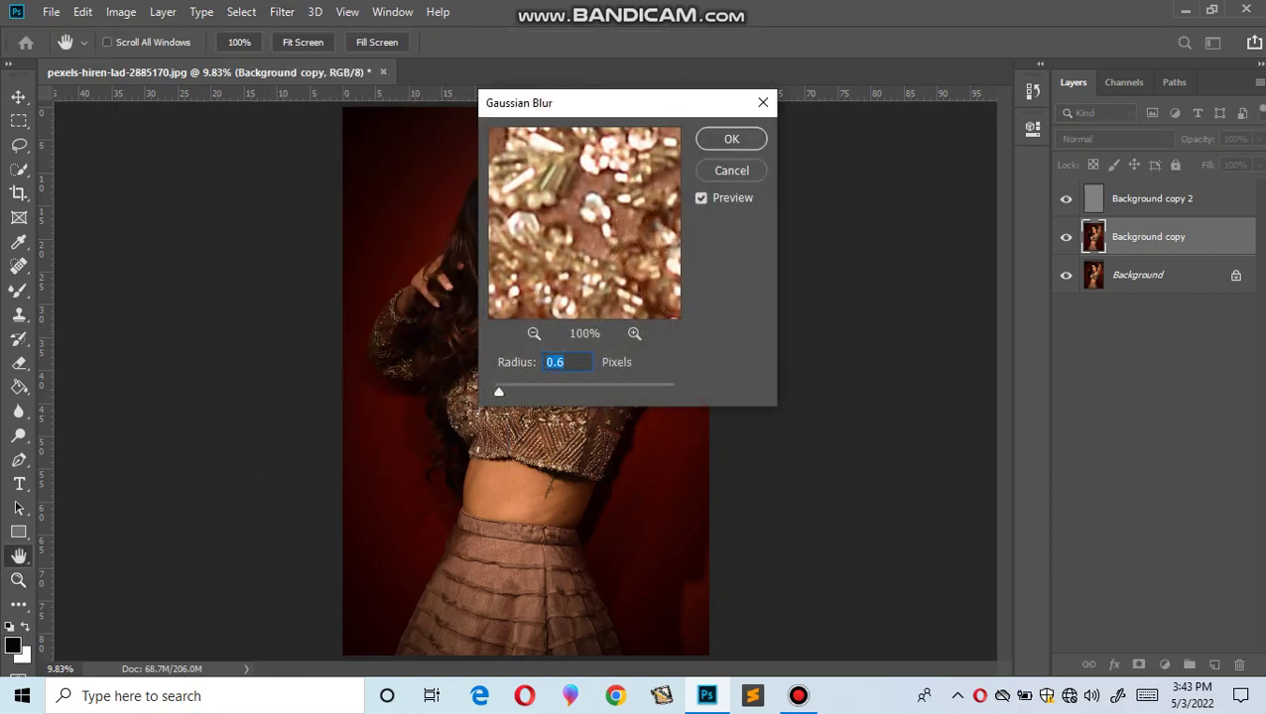
drag(581, 99, 838, 161)
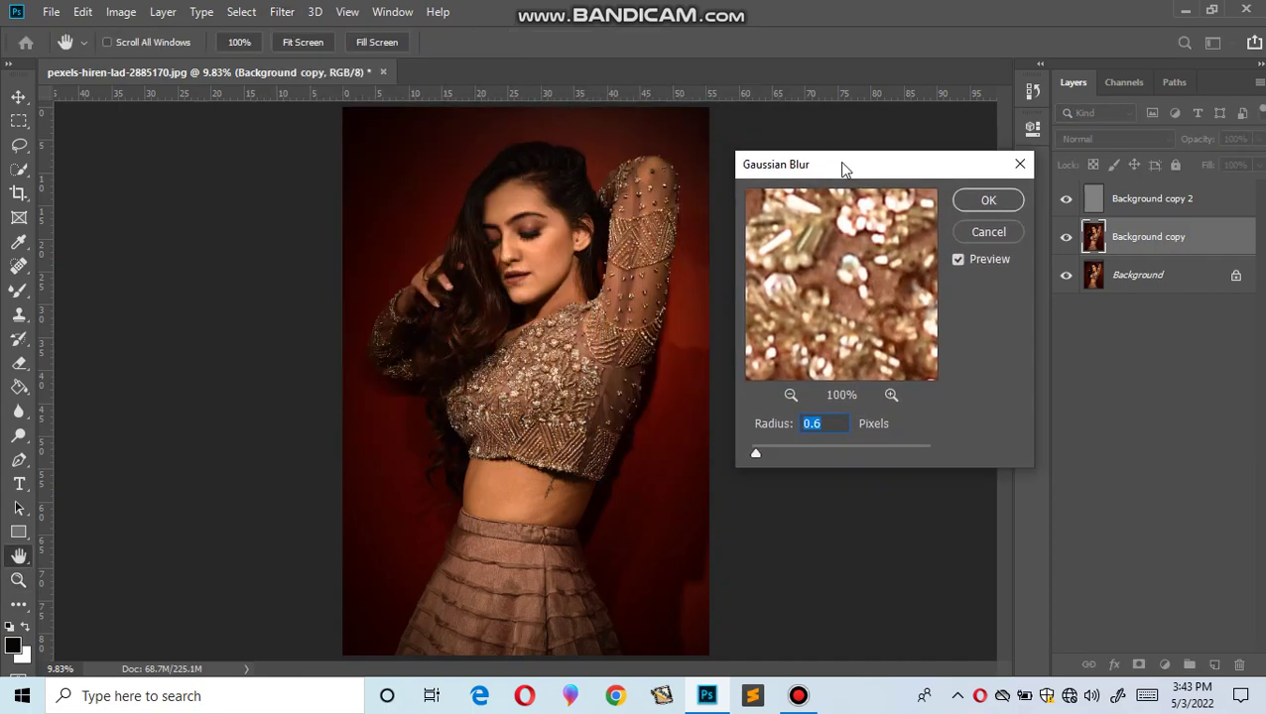
mouse_move(843, 318)
mouse_down()
mouse_move(764, 203)
mouse_move(823, 372)
mouse_up()
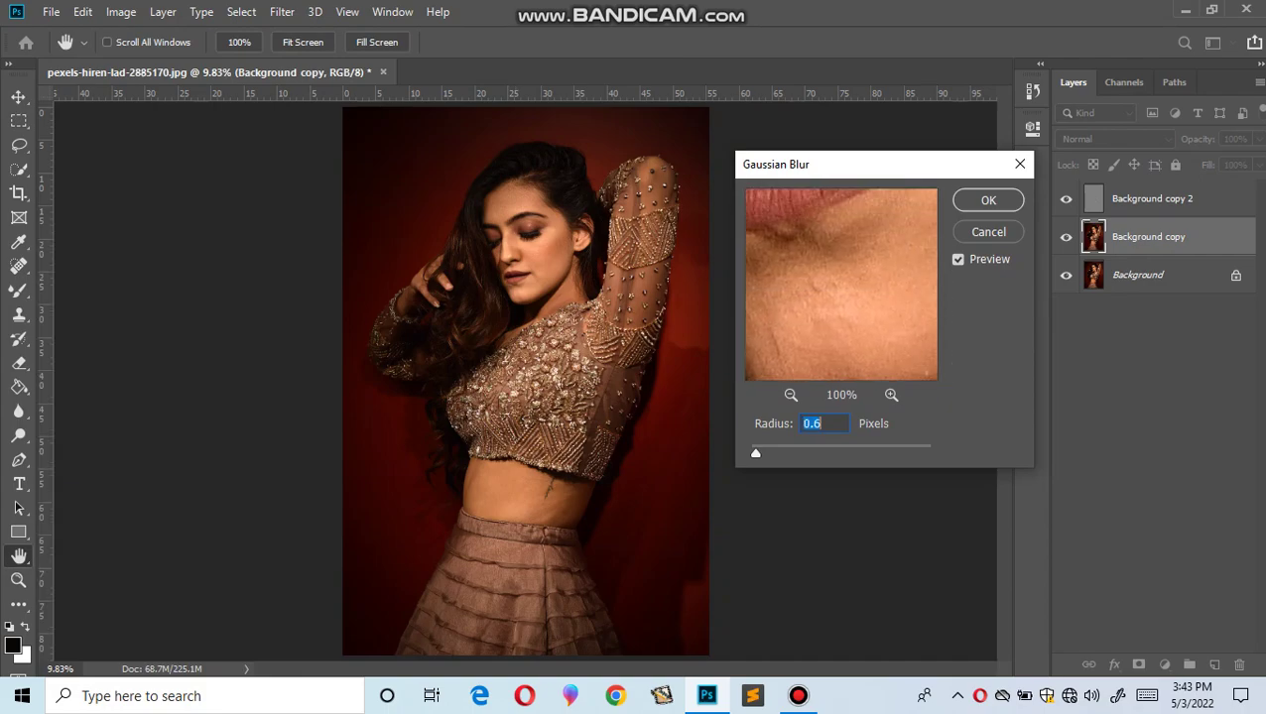
drag(755, 453, 771, 453)
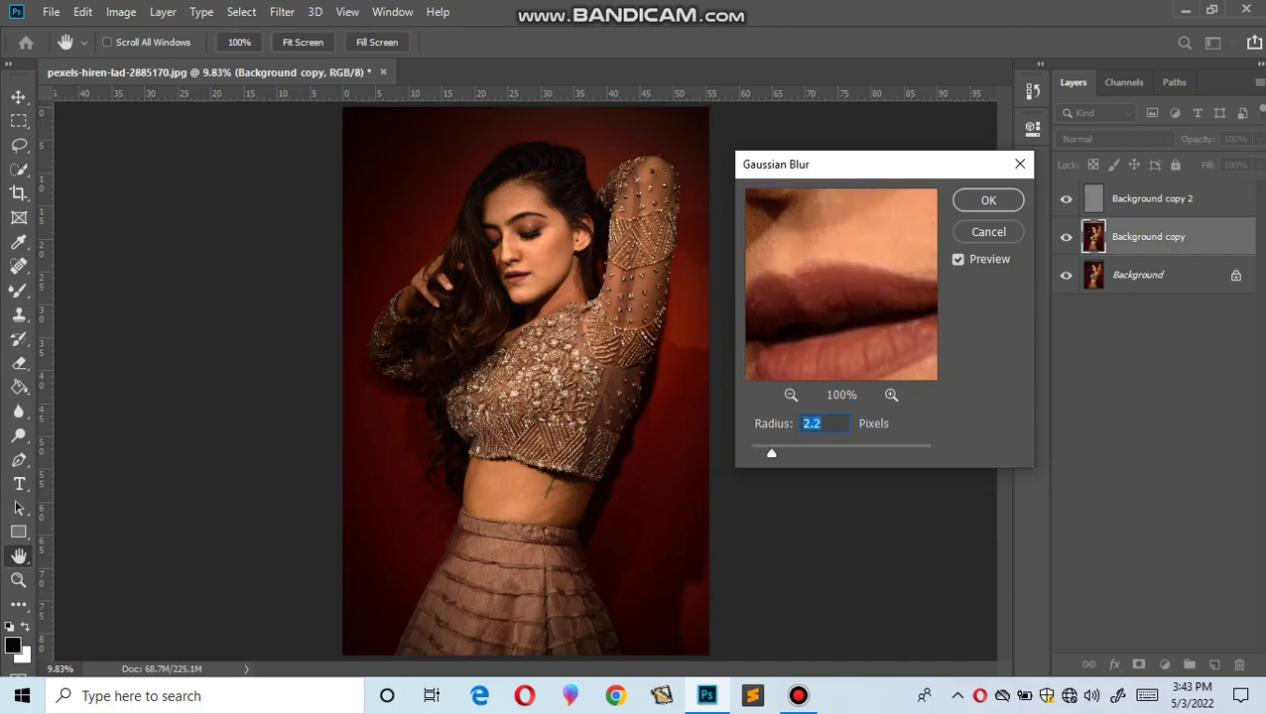
key(Return)
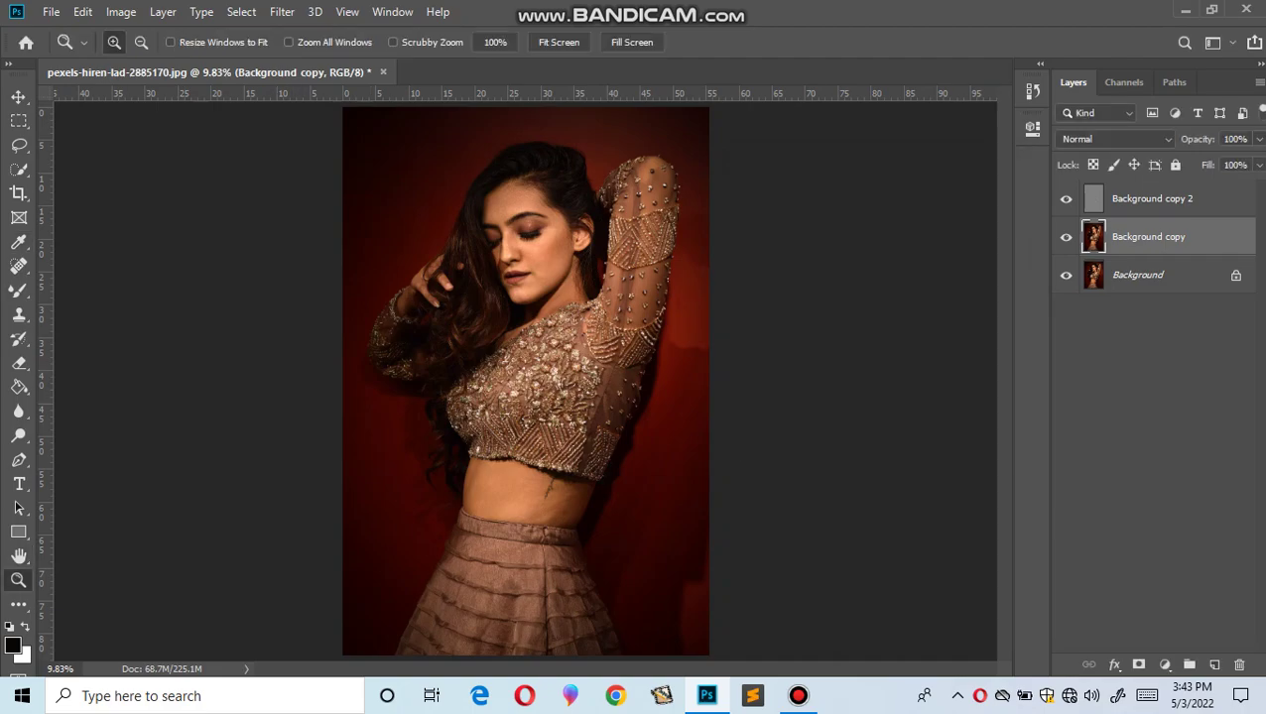
click(18, 289)
click(18, 580)
Step: Zoom in on the face and pick the Mixer Brush, sizing it between 150 and 250
drag(442, 177, 607, 297)
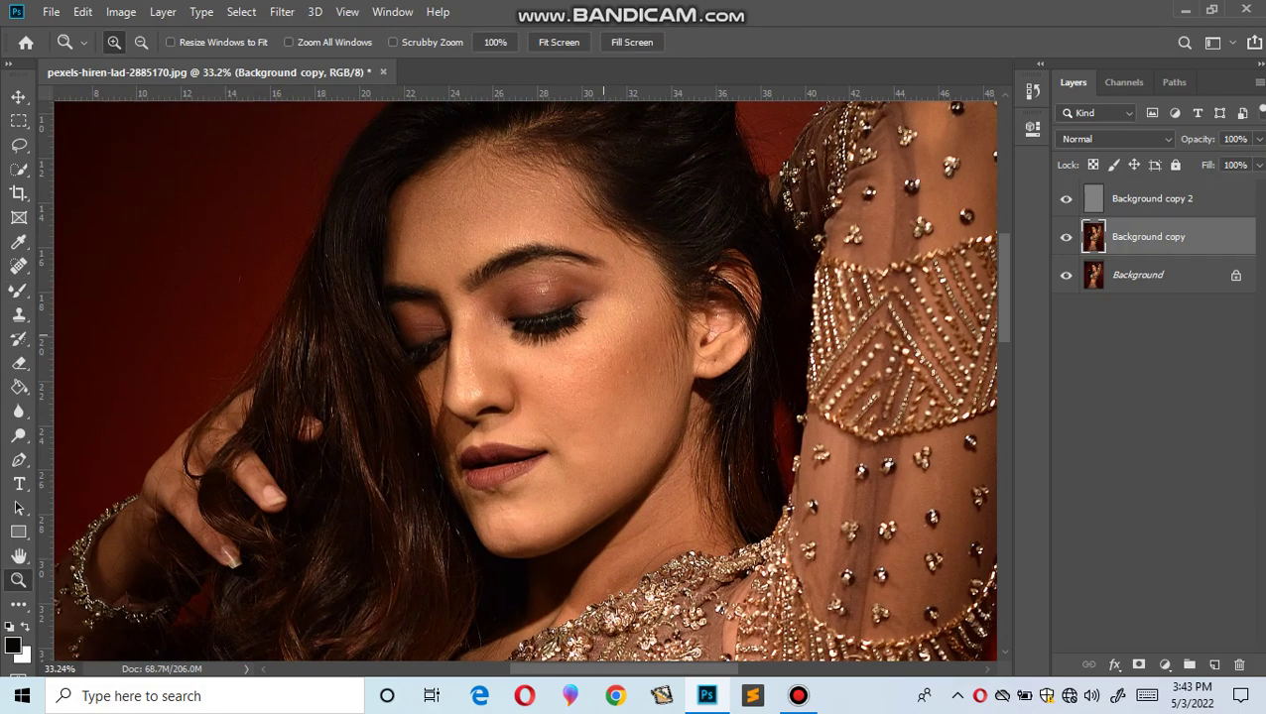
drag(325, 161, 740, 517)
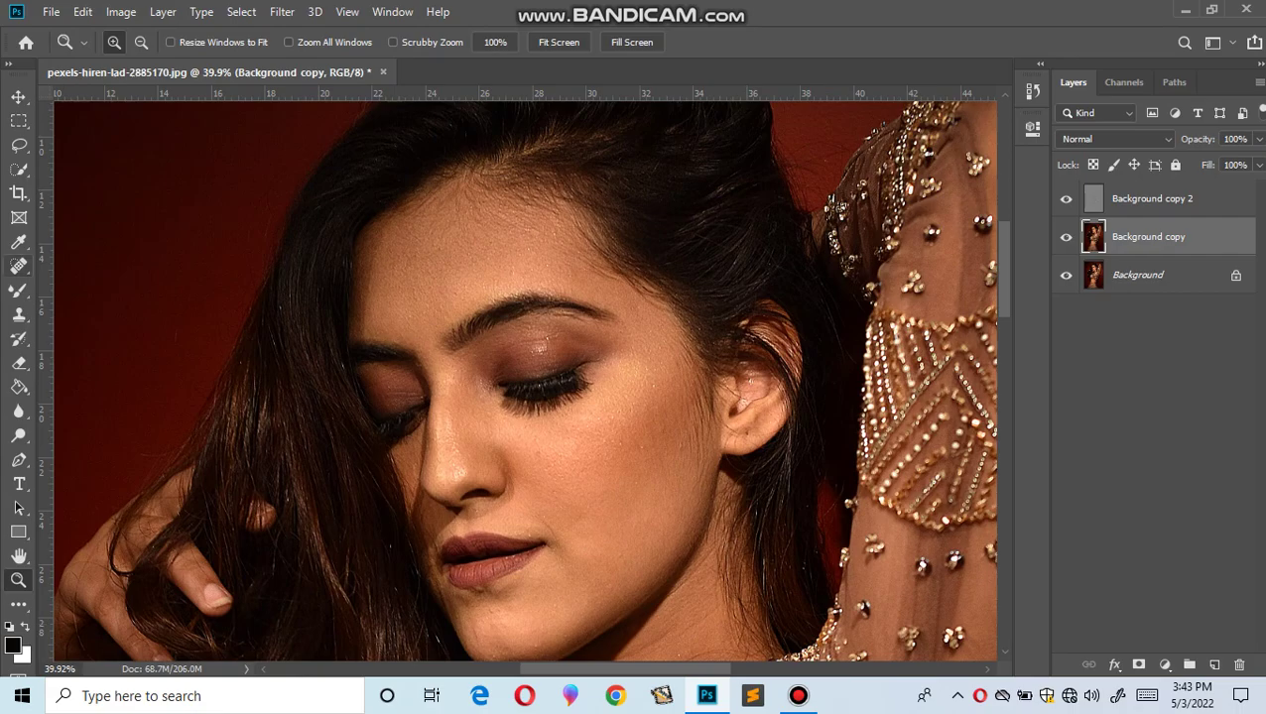
click(17, 290)
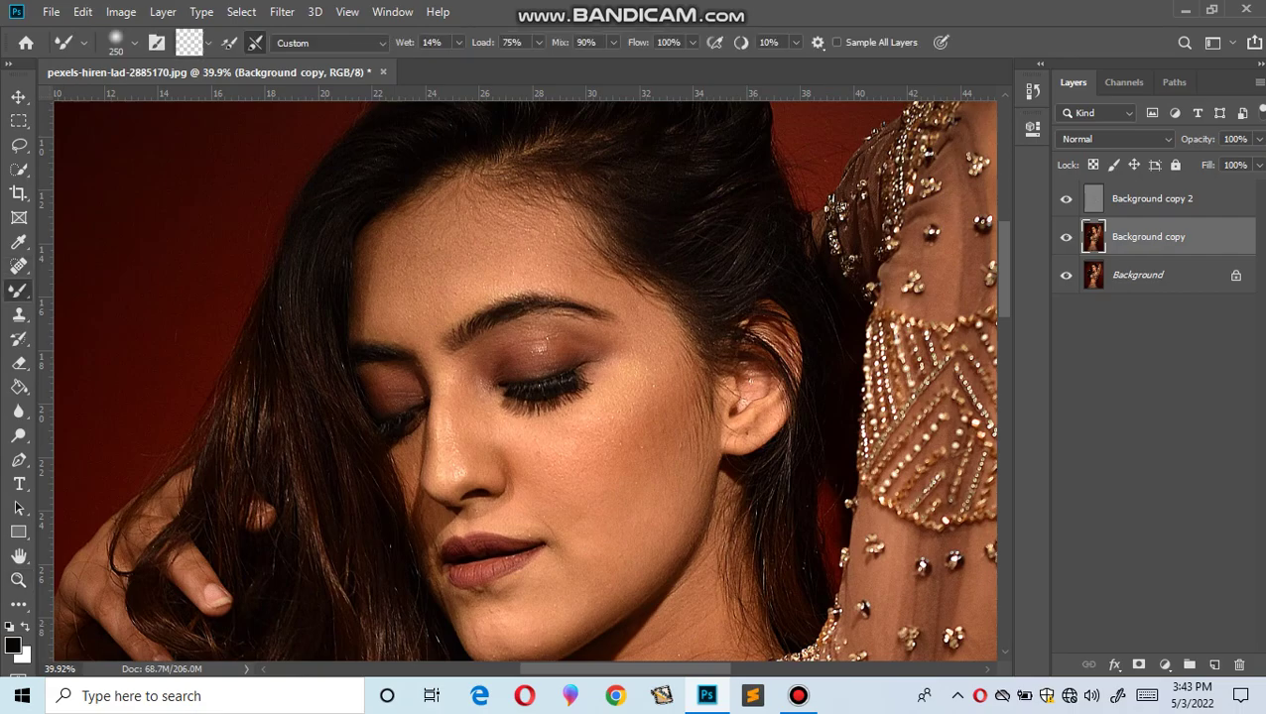
key(bracketleft)
key(bracketleft)
key(bracketright)
key(bracketright)
scroll(419, 256, down, 3)
scroll(457, 260, down, 1)
key(bracketleft)
key(bracketleft)
key(bracketleft)
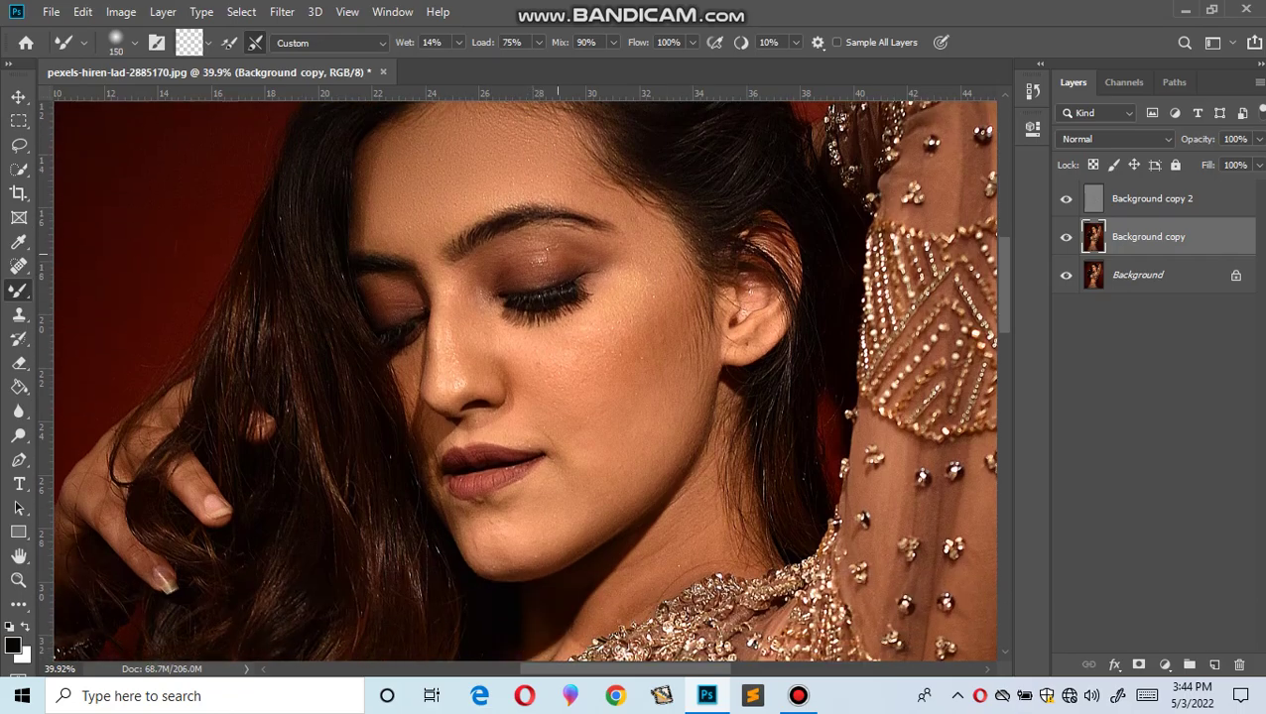
scroll(508, 268, down, 2)
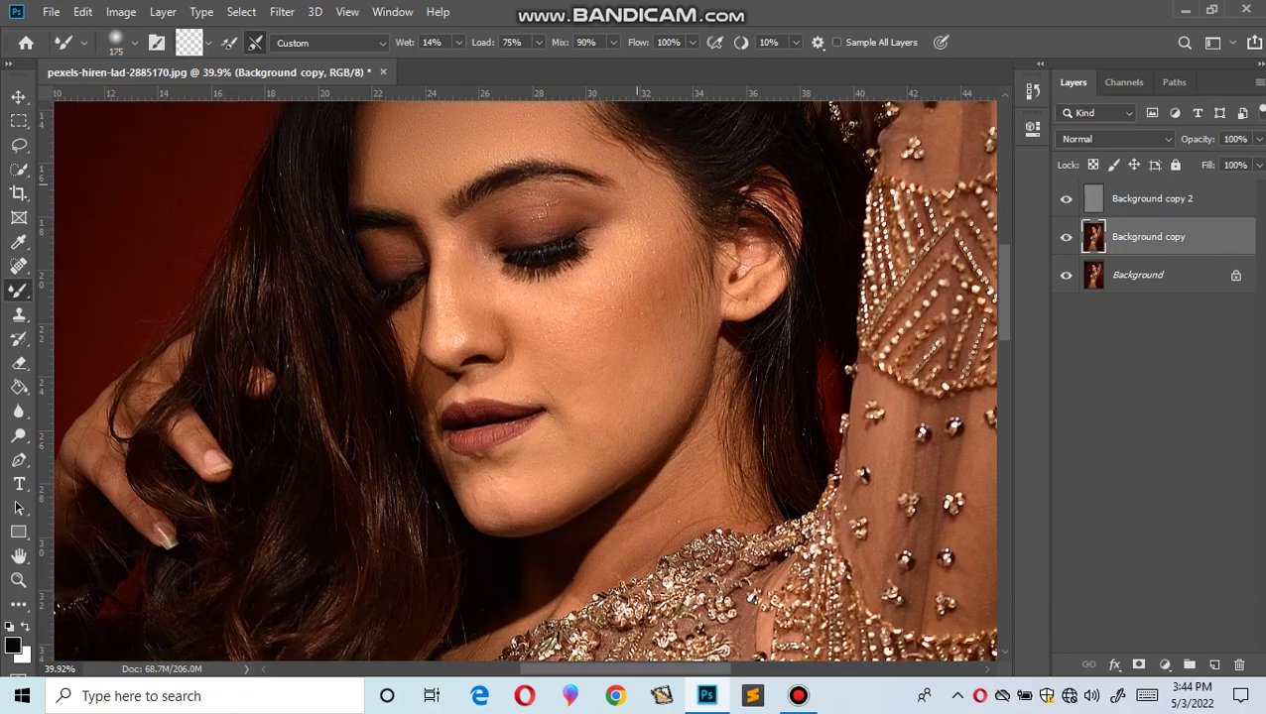
key(bracketright)
Step: Blend the facial skin with the Mixer Brush, varying its size between 90 and 175
key(bracketleft)
key(bracketleft)
key(bracketleft)
key(bracketleft)
key(bracketleft)
key(bracketleft)
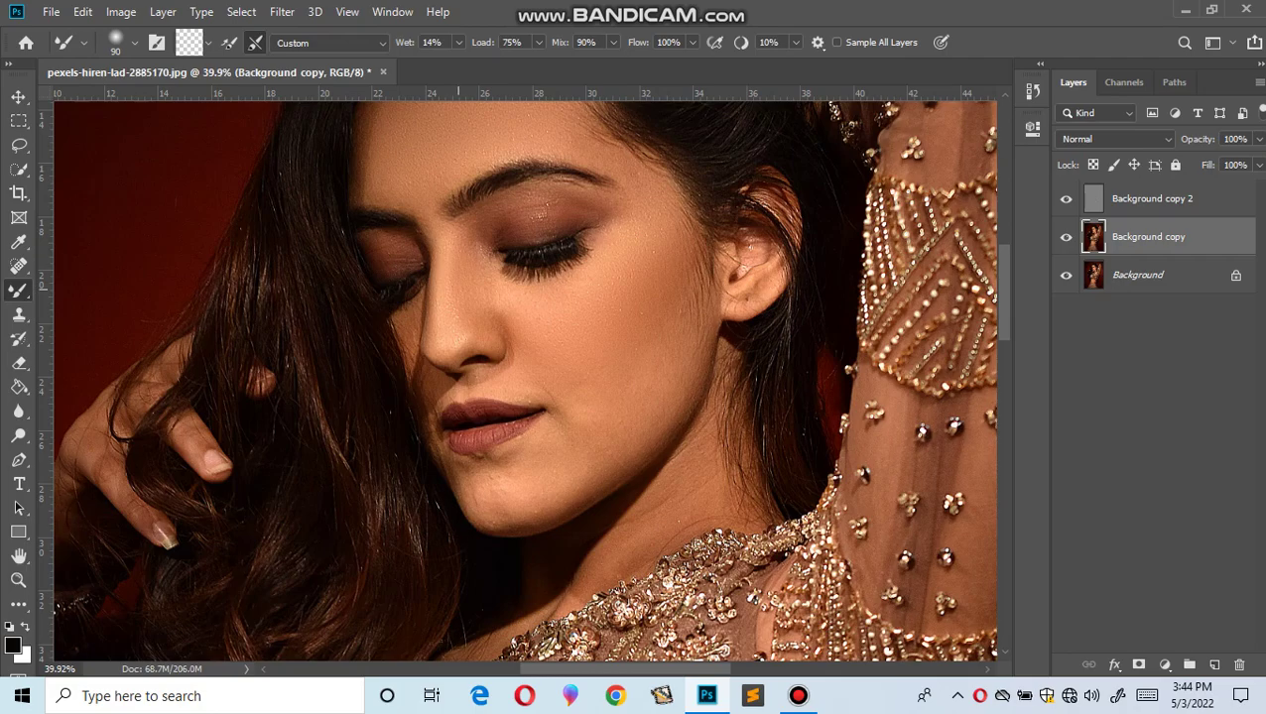
key(bracketright)
scroll(538, 298, down, 1)
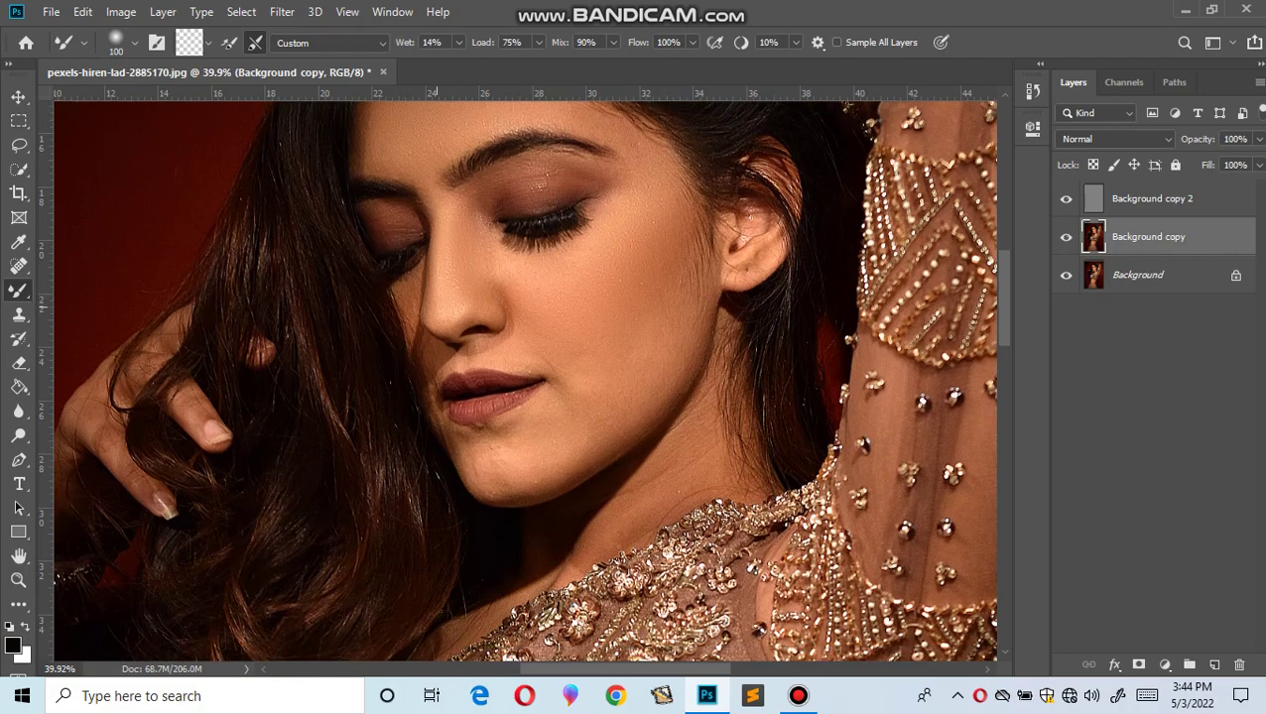
key(bracketleft)
scroll(536, 278, down, 1)
key(bracketright)
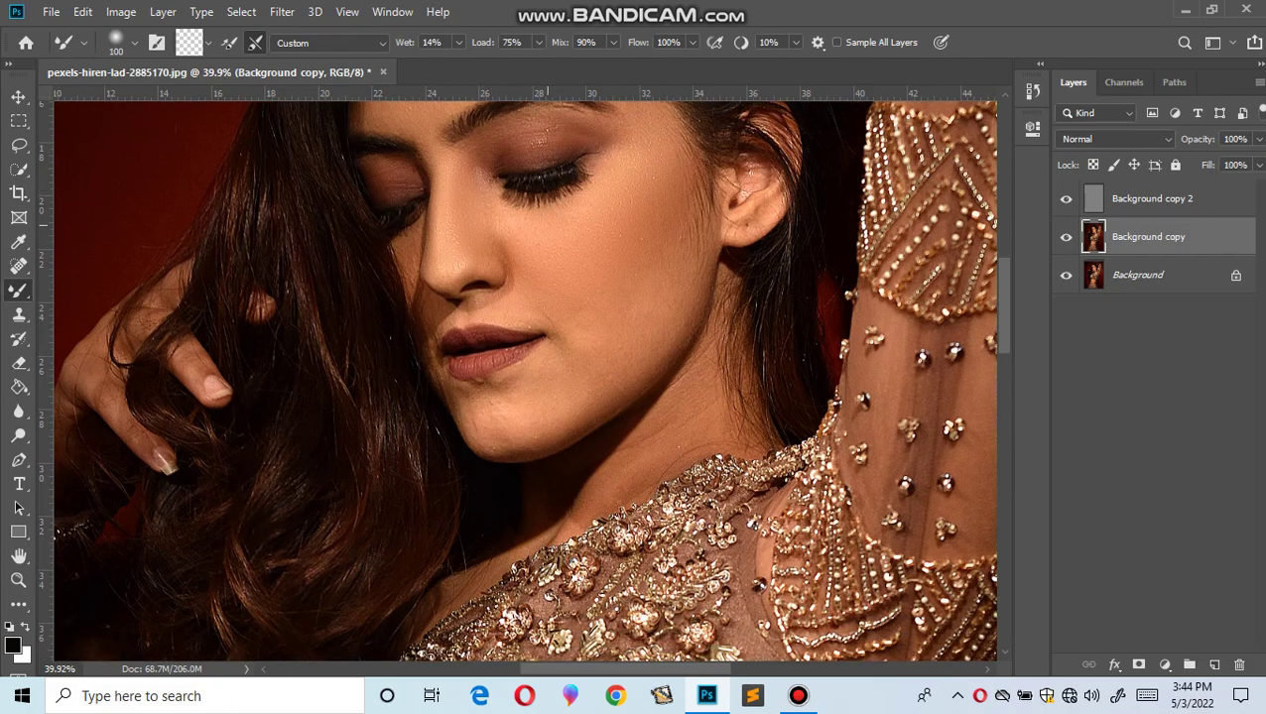
key(bracketright)
key(bracketright)
scroll(526, 382, down, 2)
key(bracketright)
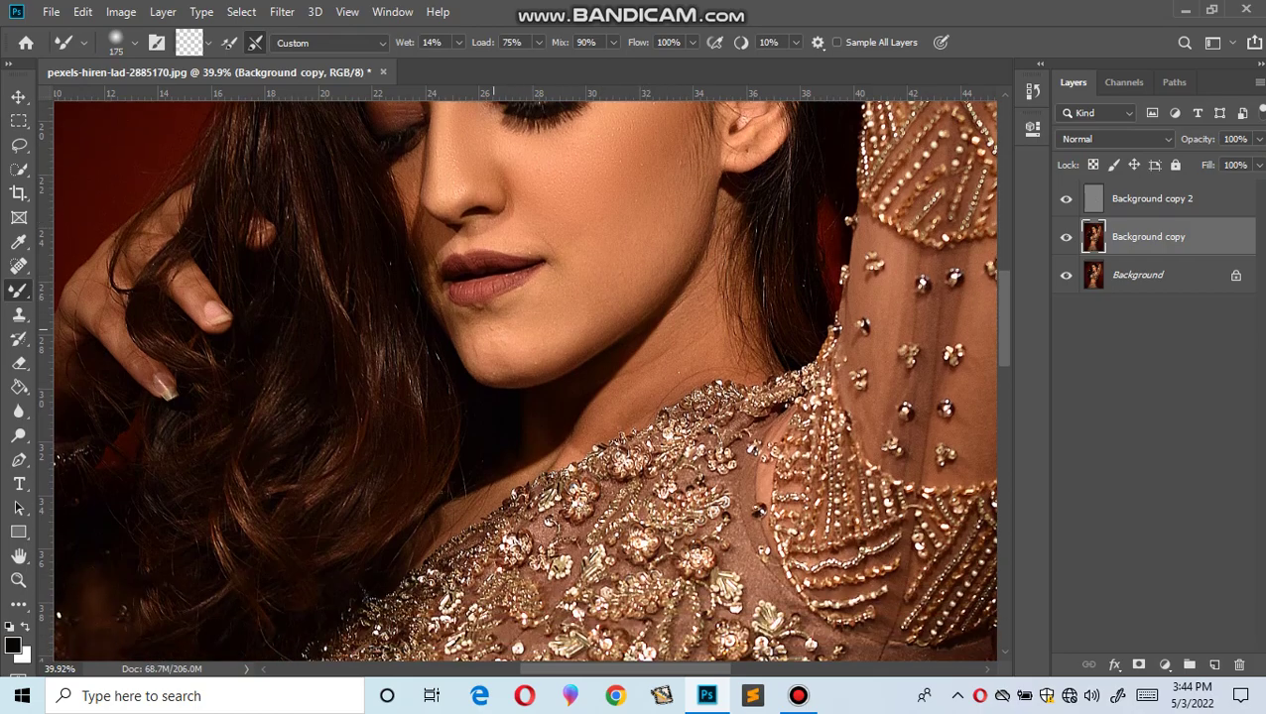
key(bracketleft)
key(bracketleft)
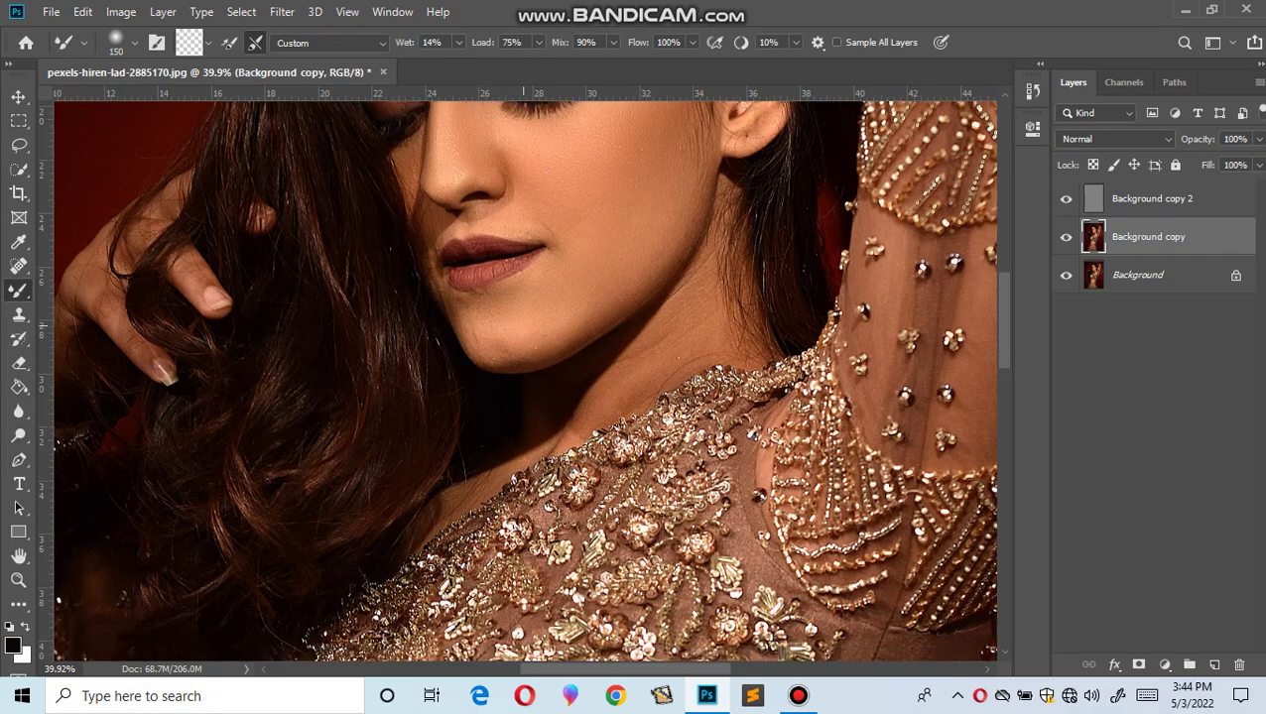
scroll(482, 328, down, 2)
key(bracketright)
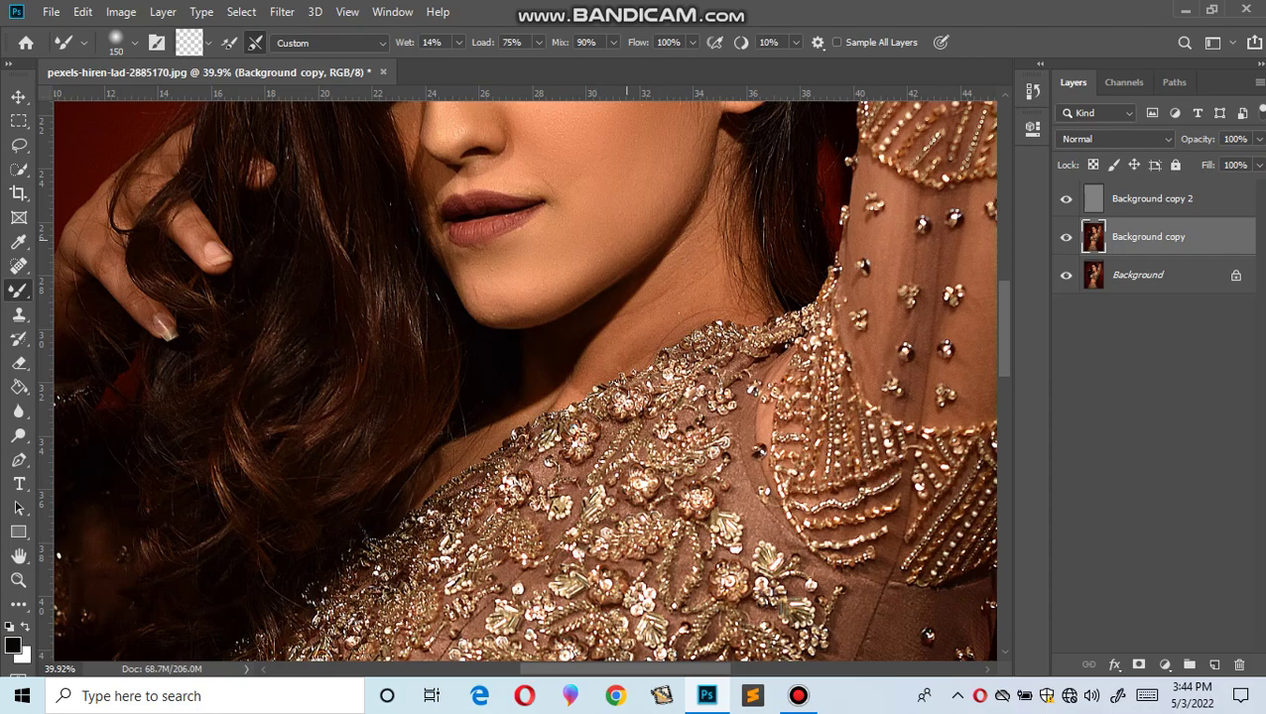
Step: Smooth the neck shadow below the chin with a 125–175 brush
drag(538, 315, 523, 311)
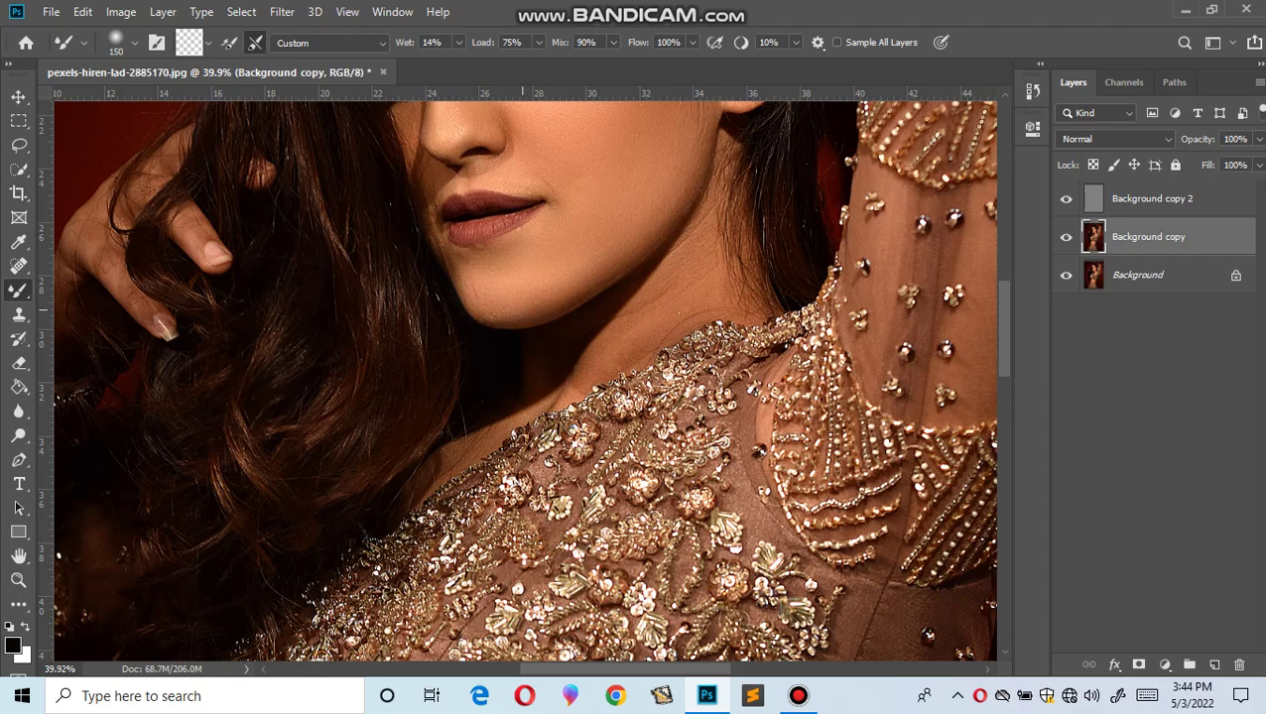
scroll(636, 238, up, 4)
key(bracketright)
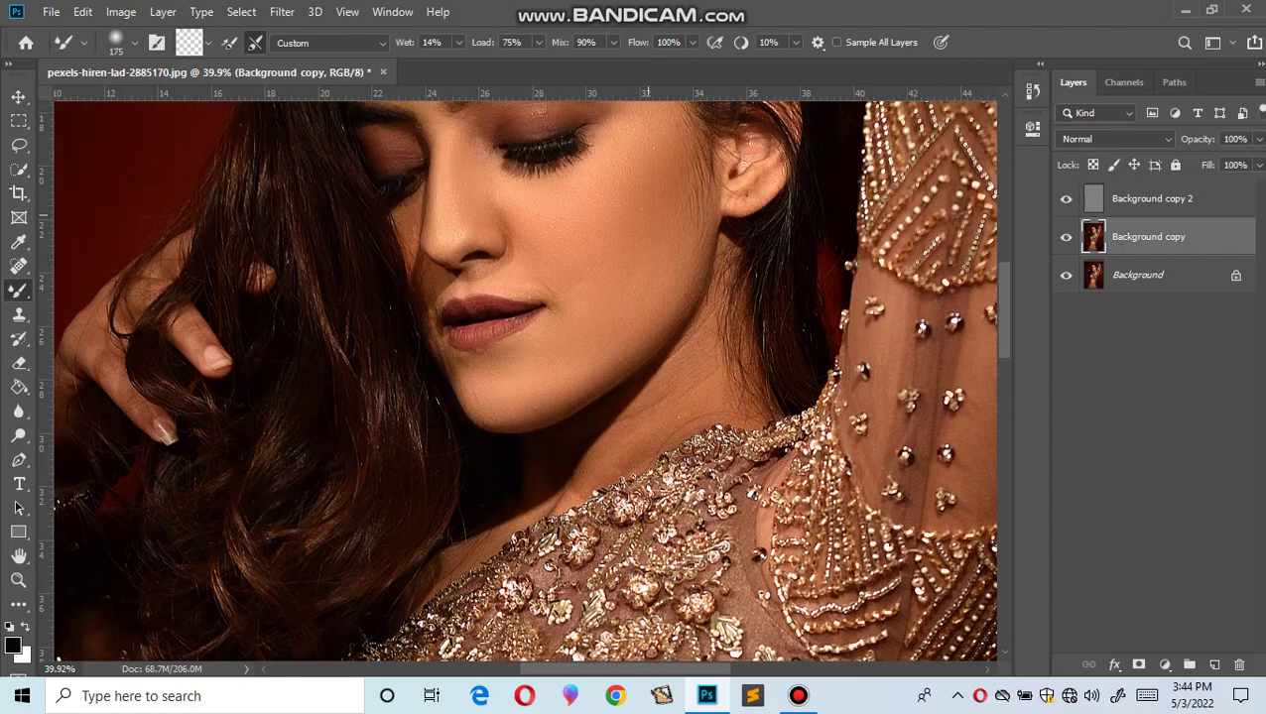
scroll(655, 297, up, 3)
key(bracketleft)
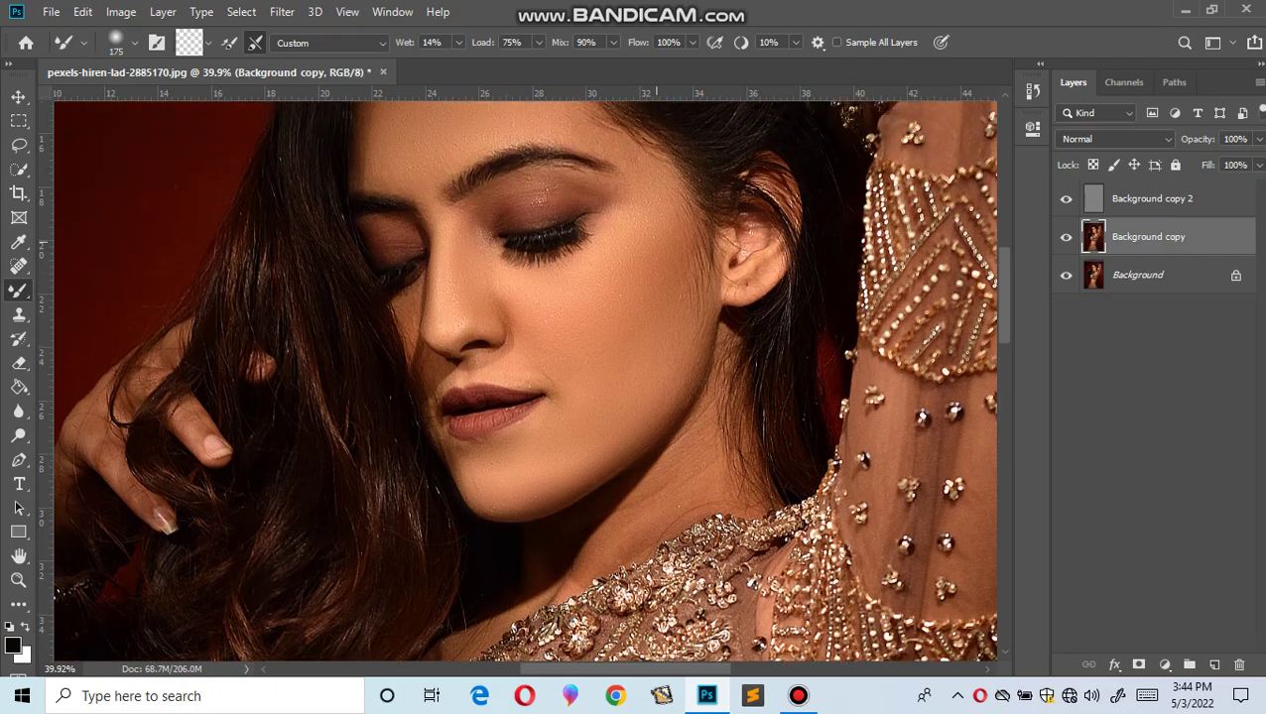
key(bracketleft)
scroll(691, 381, down, 4)
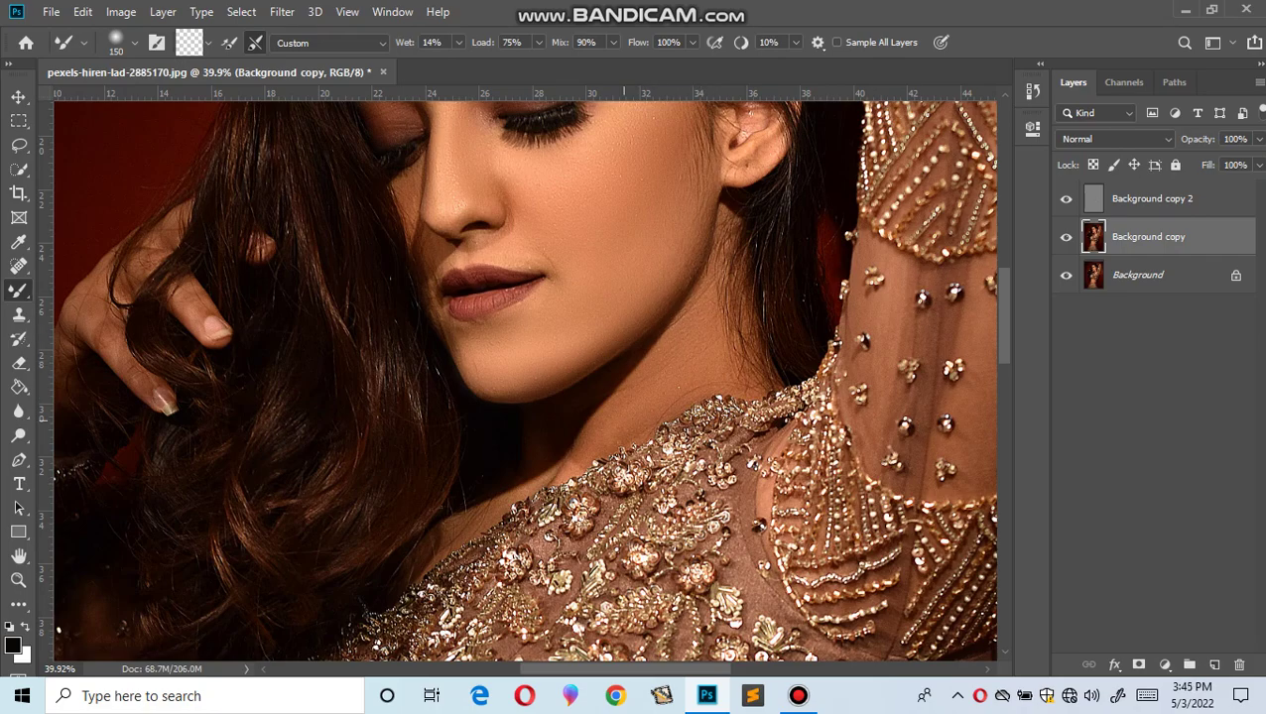
scroll(591, 446, down, 3)
key(bracketleft)
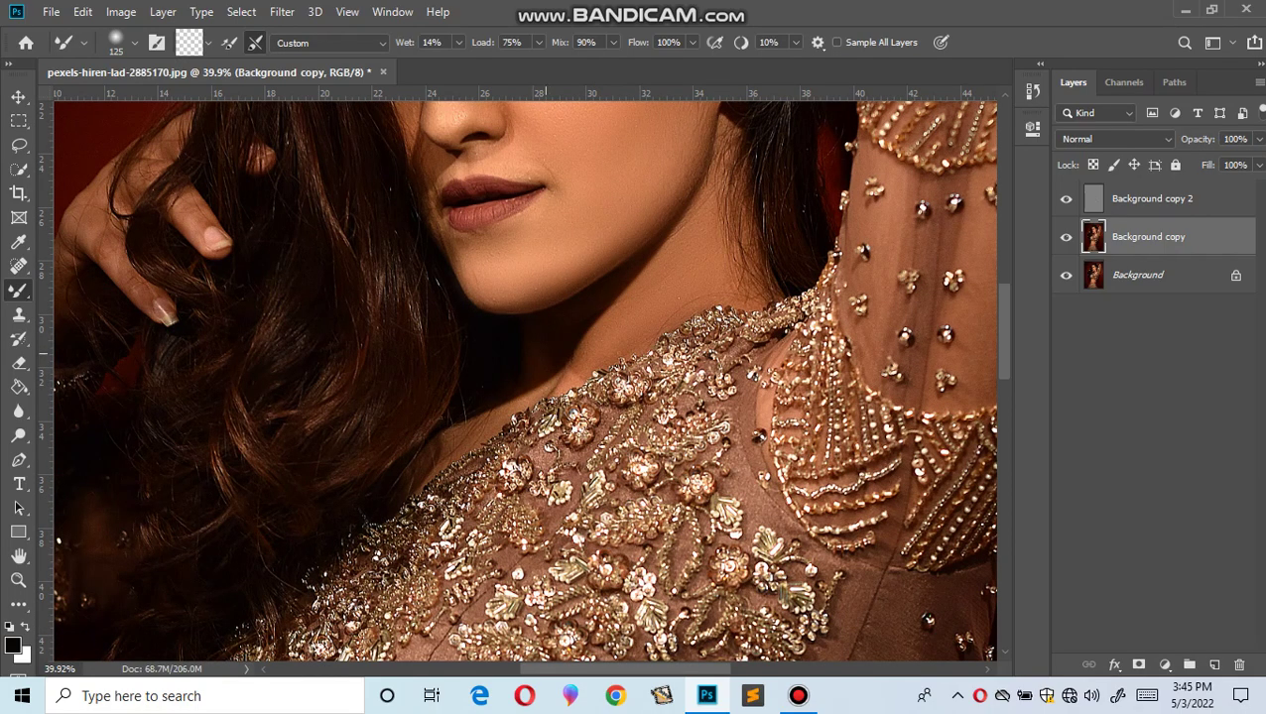
scroll(541, 354, up, 5)
scroll(113, 434, left, 5)
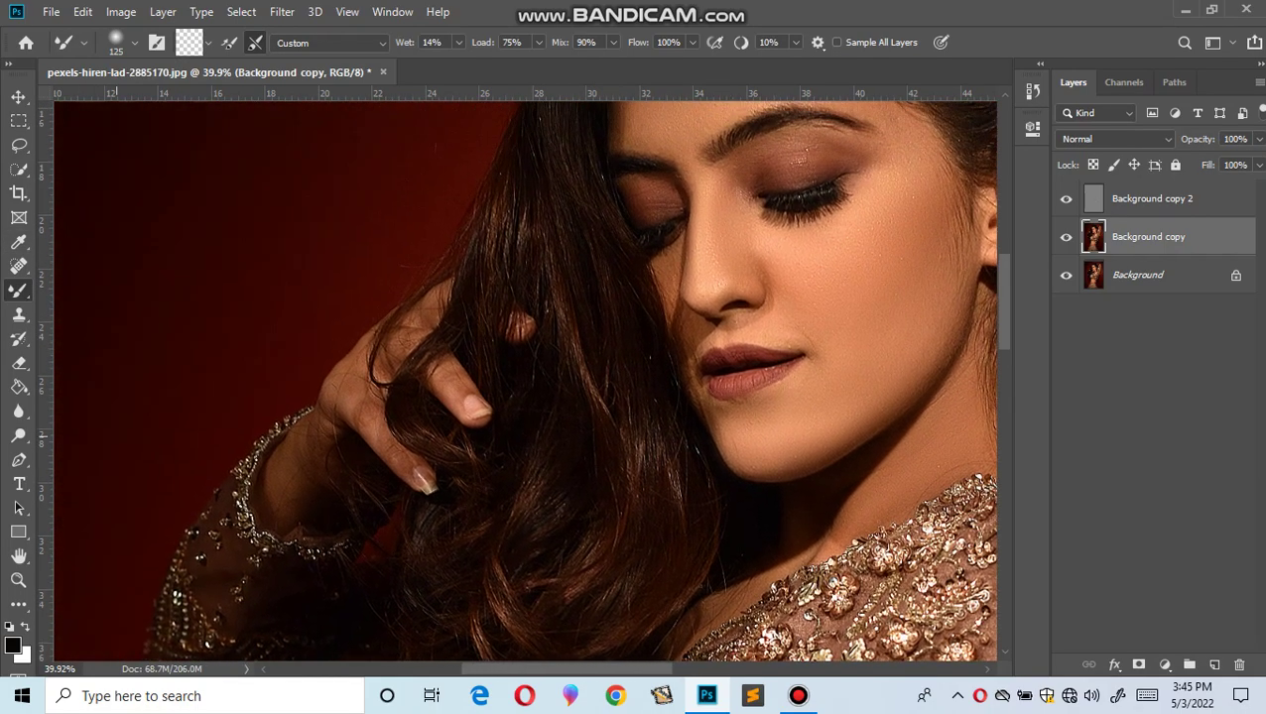
Step: Zoom in on the hand in the hair, blend its skin, then fit the photo in the window
key(z)
drag(226, 249, 603, 508)
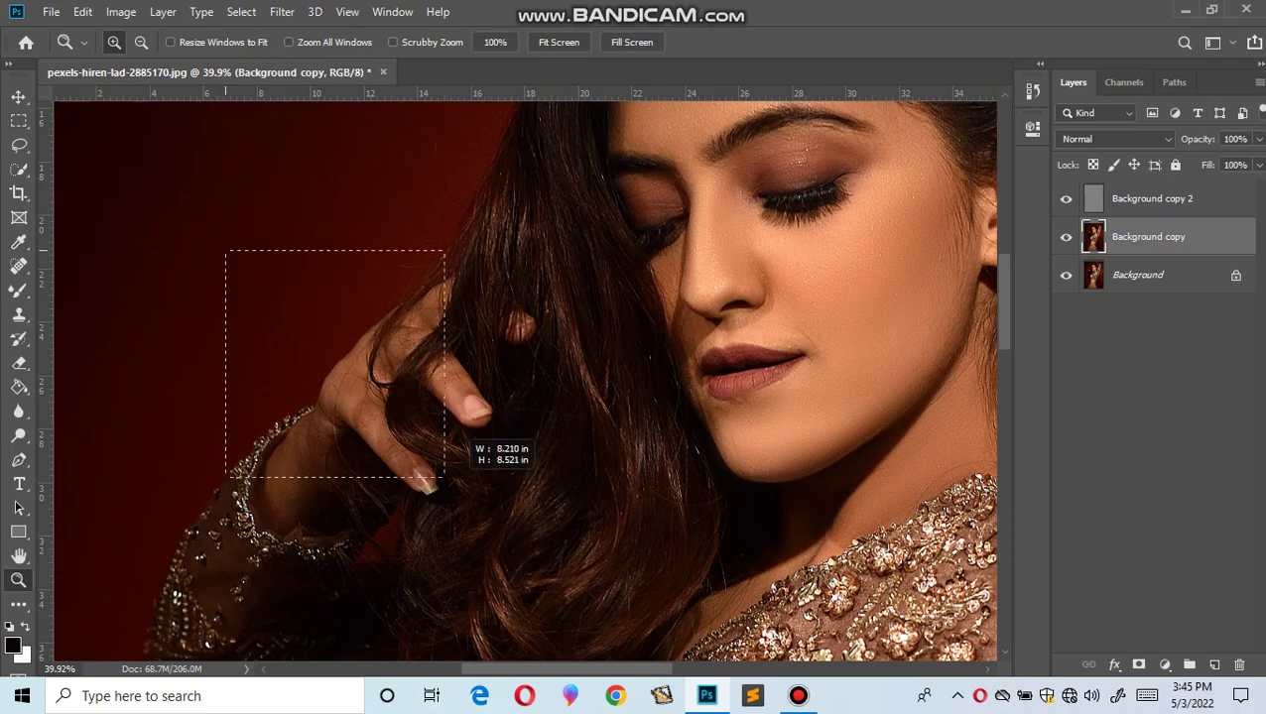
key(b)
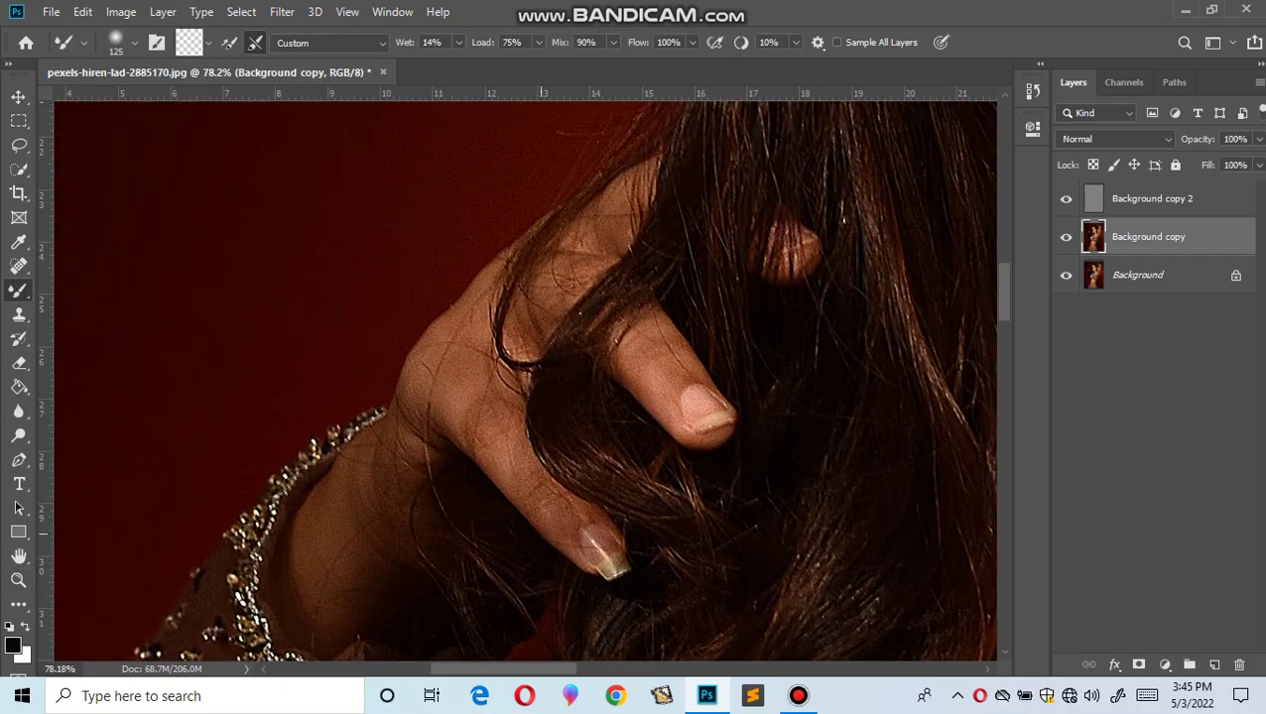
scroll(476, 347, down, 2)
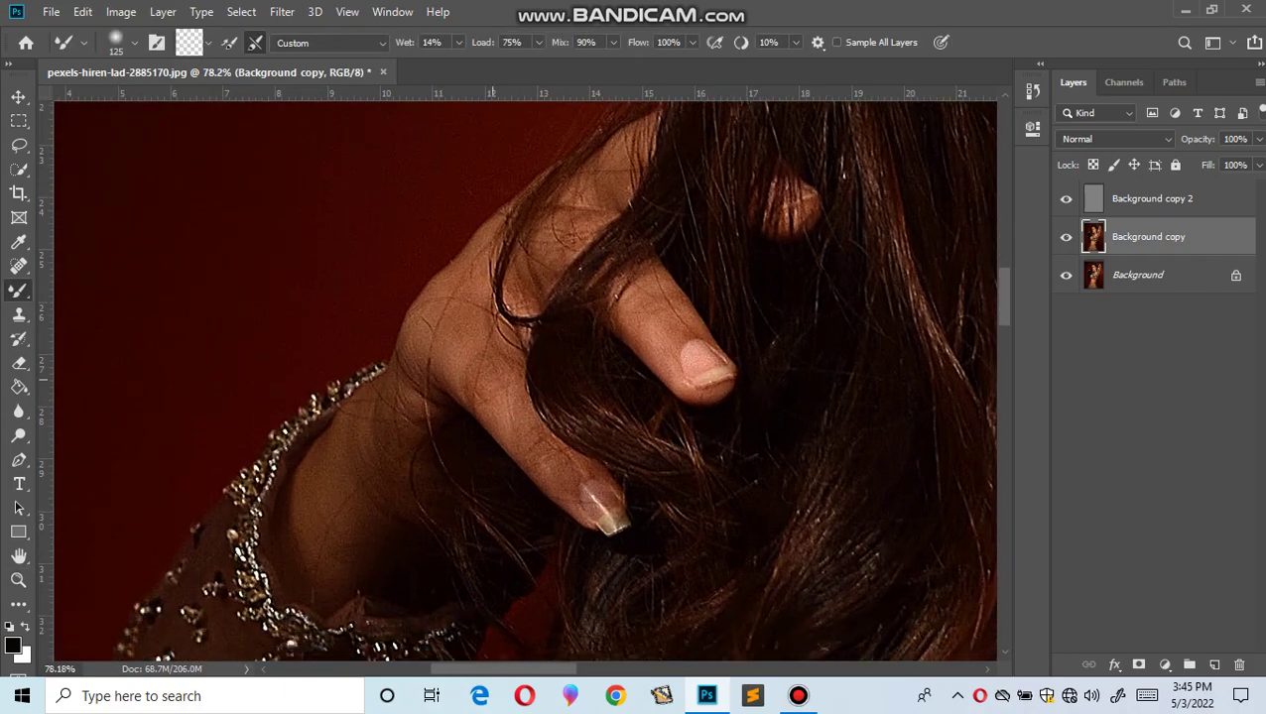
scroll(536, 441, down, 4)
scroll(339, 389, down, 2)
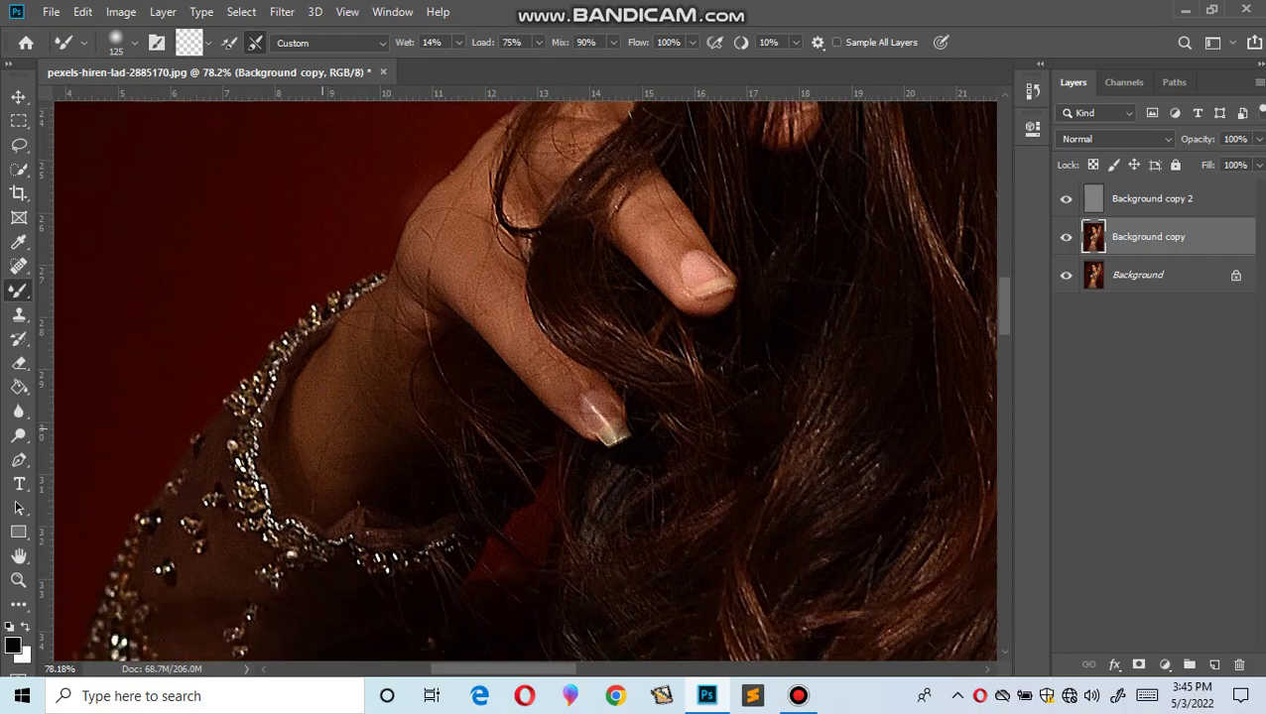
key(z)
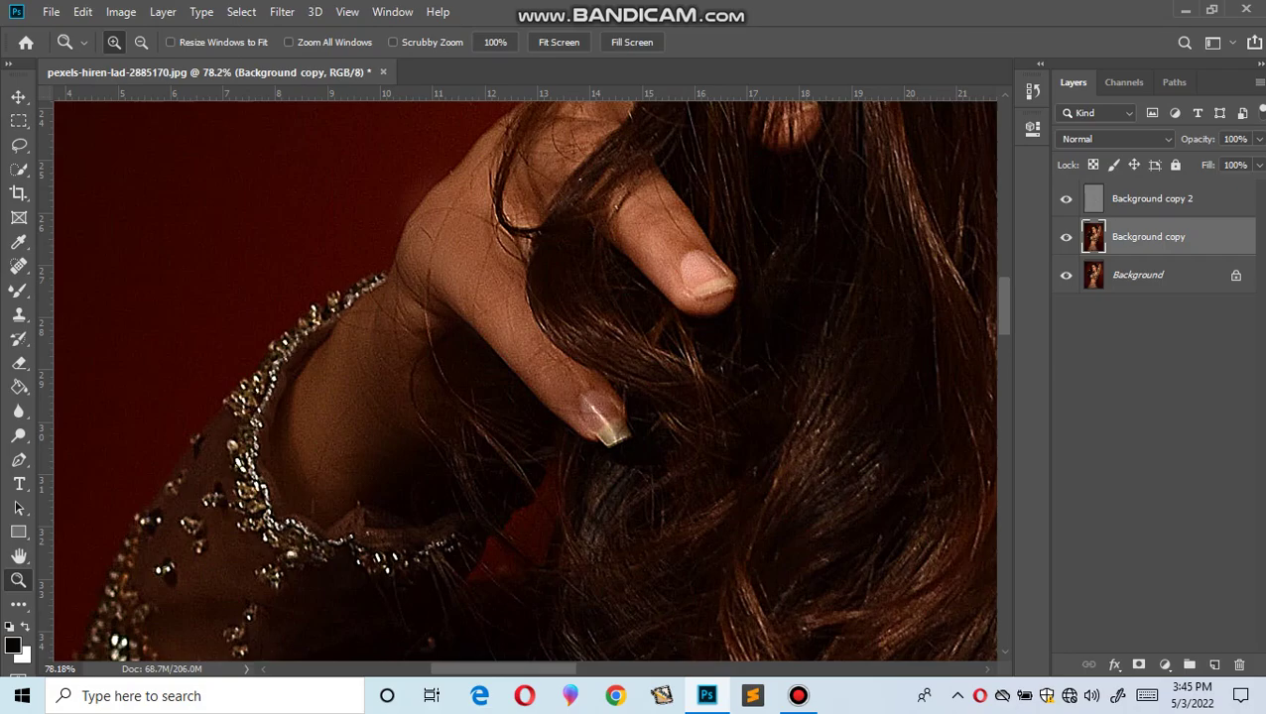
click(559, 42)
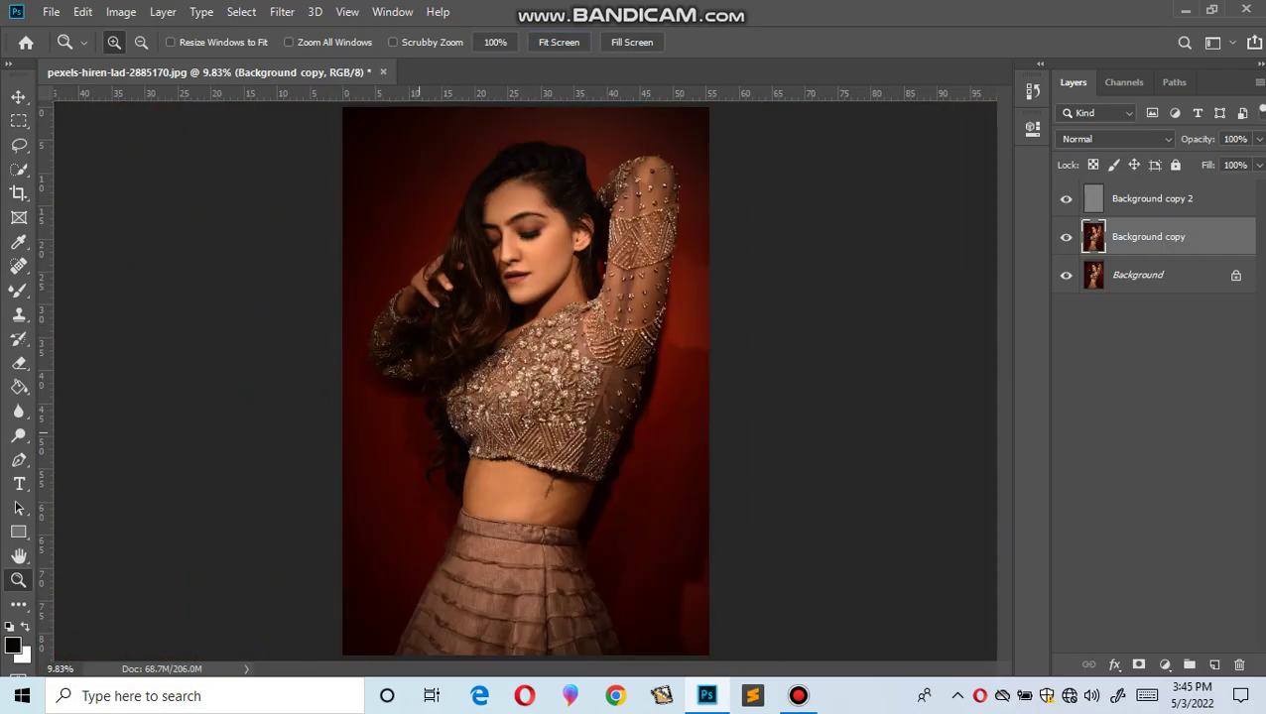
Step: Zoom in on the midriff and blend its skin with a size-300 Mixer Brush
drag(418, 432, 616, 536)
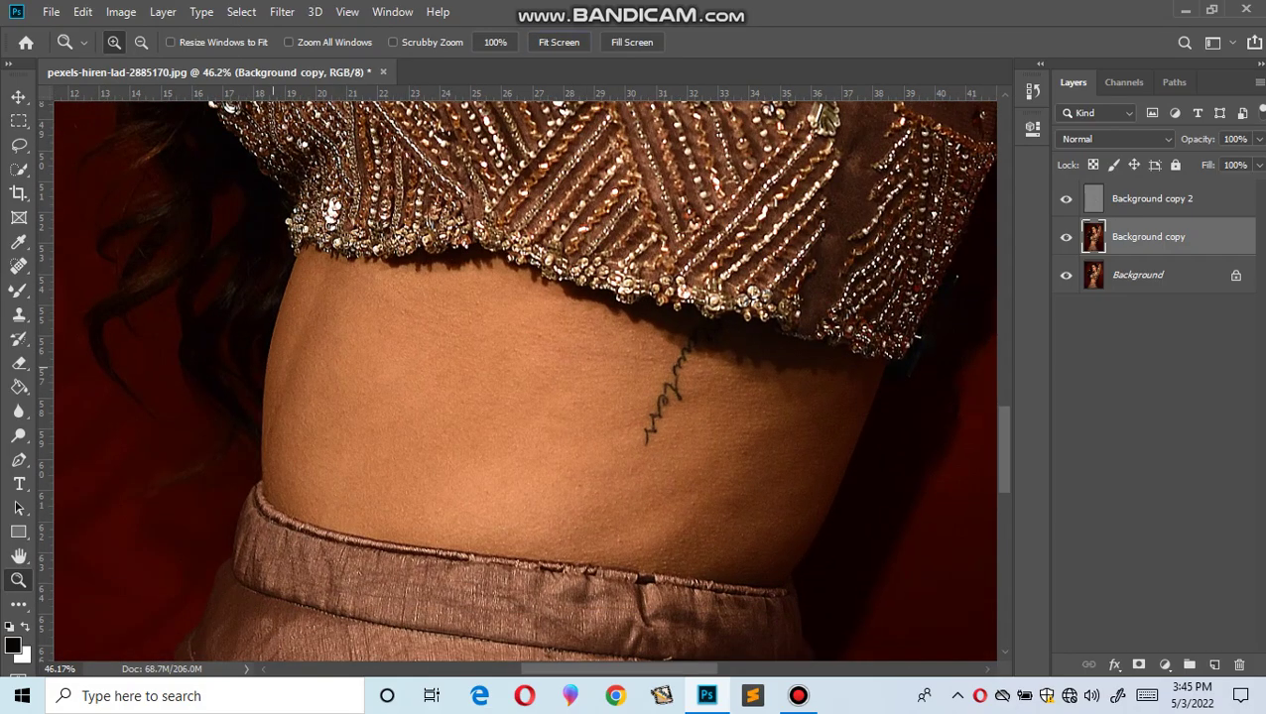
scroll(524, 381, down, 1)
key(b)
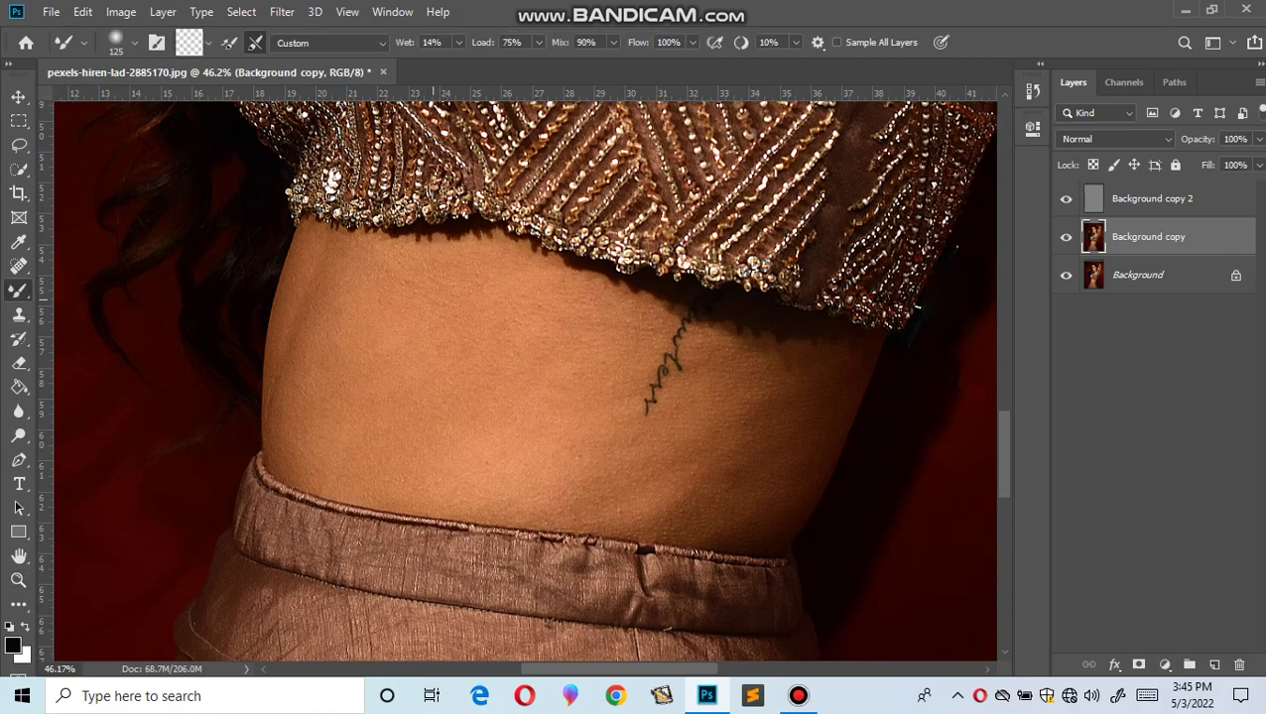
key(bracketright)
key(bracketright)
key(bracketright)
key(bracketright)
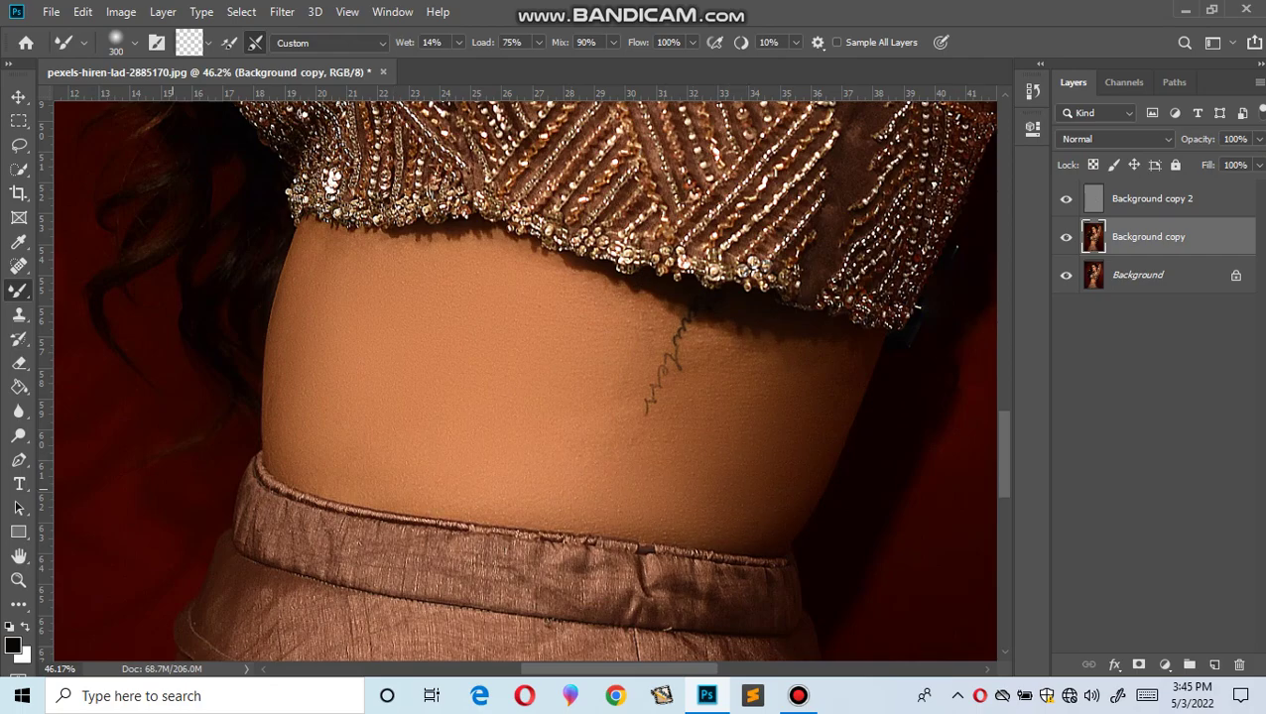
key(z)
right_click(533, 315)
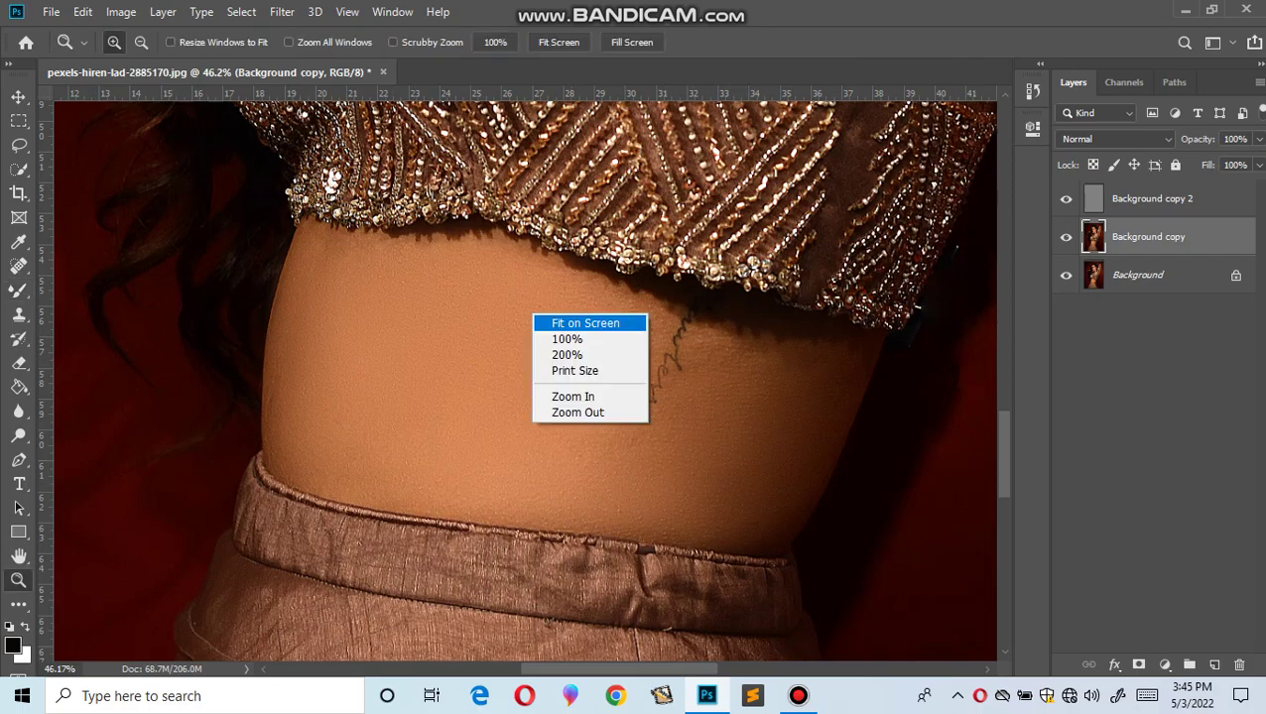
Step: Fit the image on screen and merge Background copy 2 down into Background copy
click(555, 324)
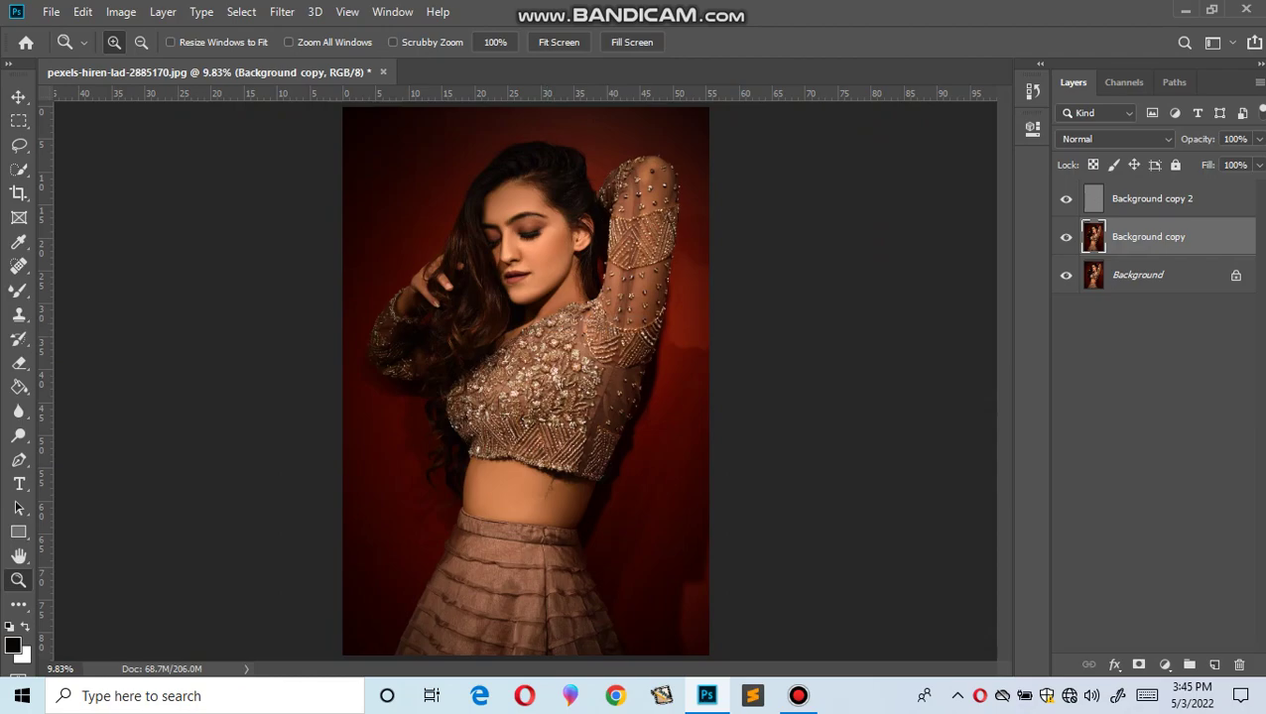
click(1110, 198)
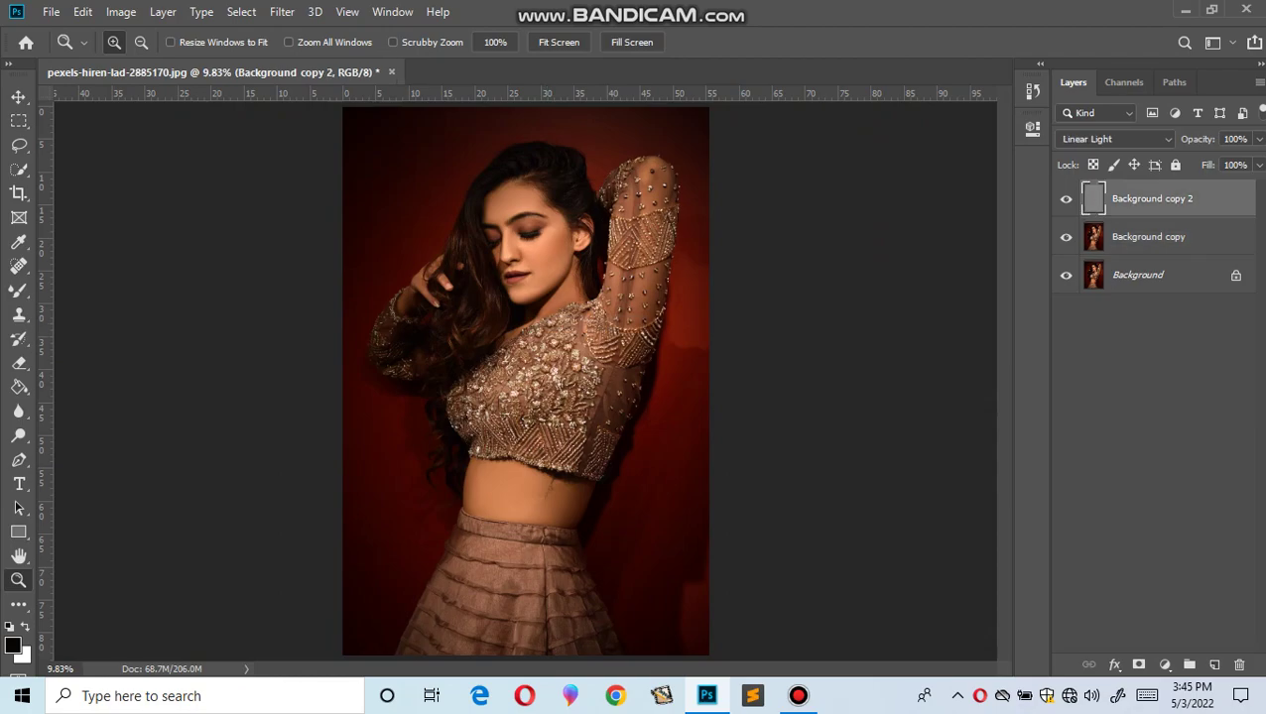
right_click(1110, 198)
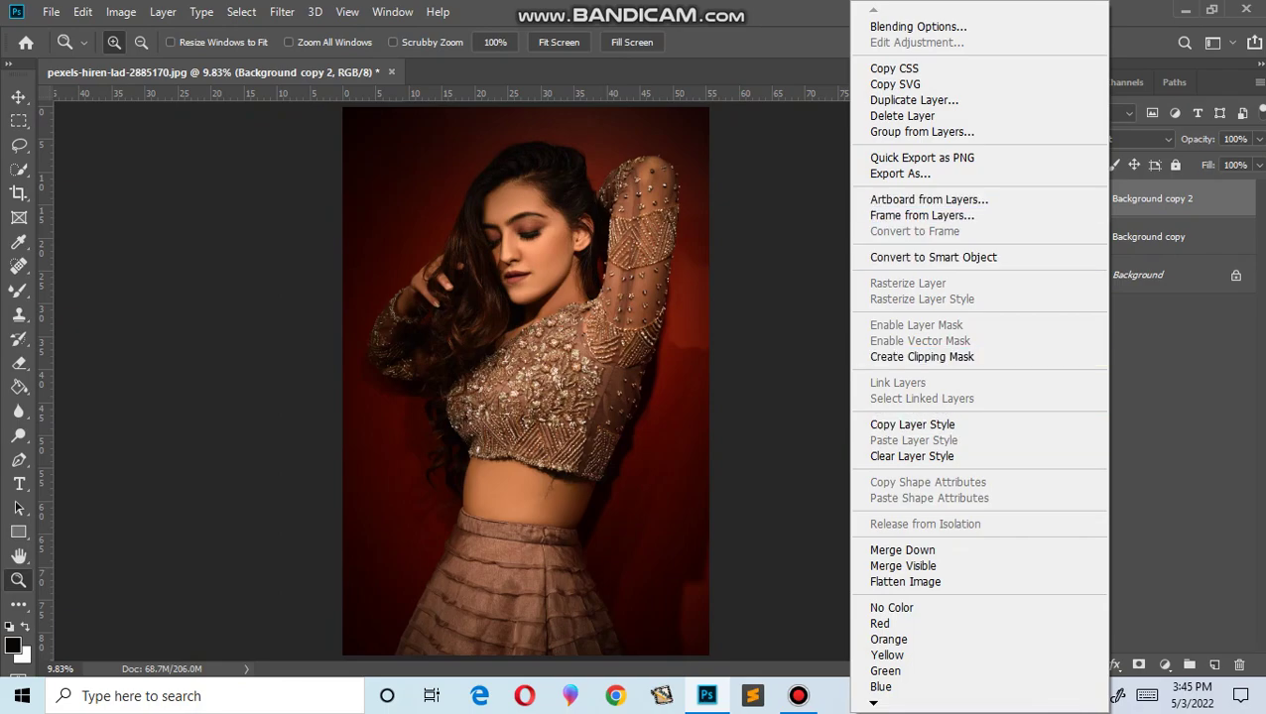
click(901, 549)
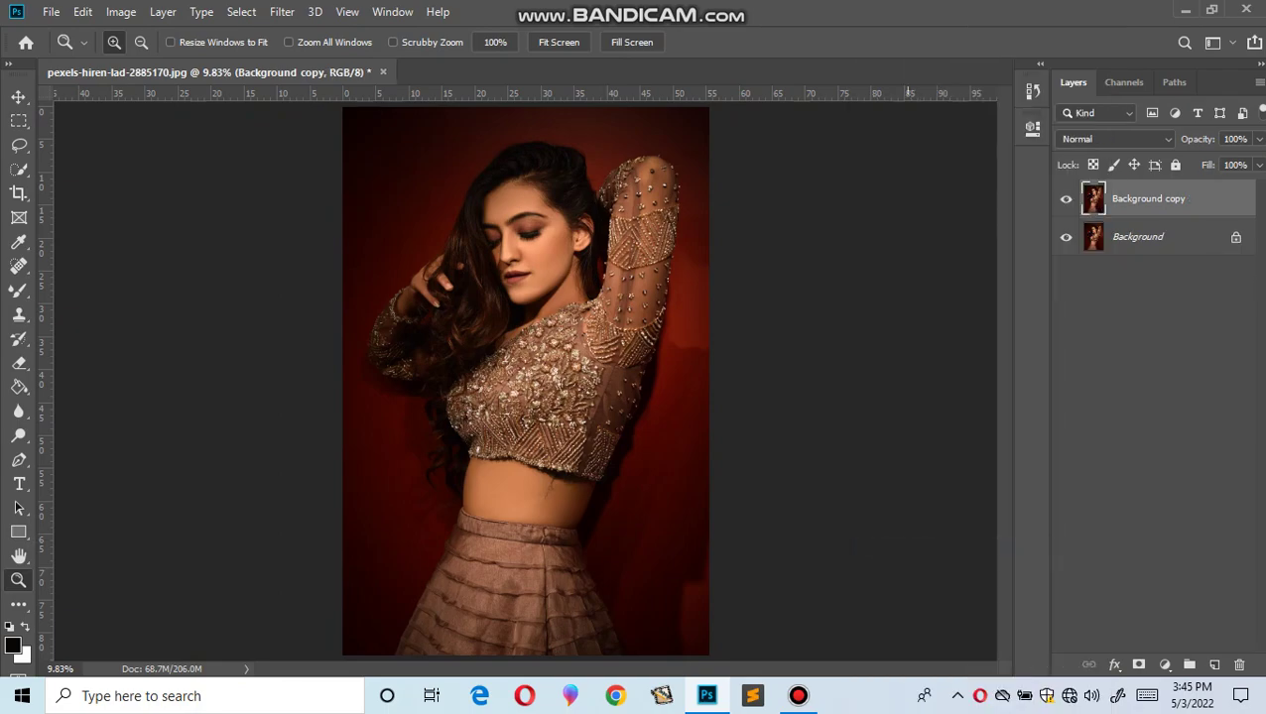
drag(432, 141, 635, 288)
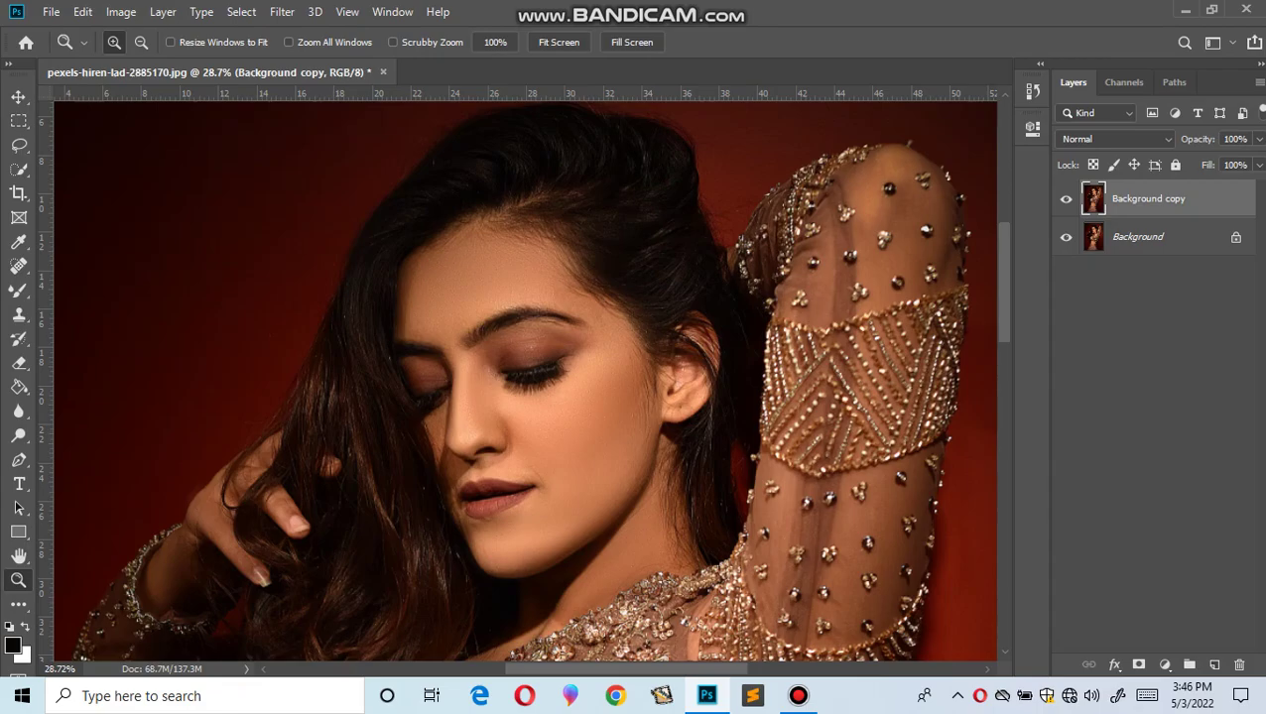
Step: Duplicate the retouched layer with Ctrl+J and launch the Camera Raw Filter on it
key(ctrl+j)
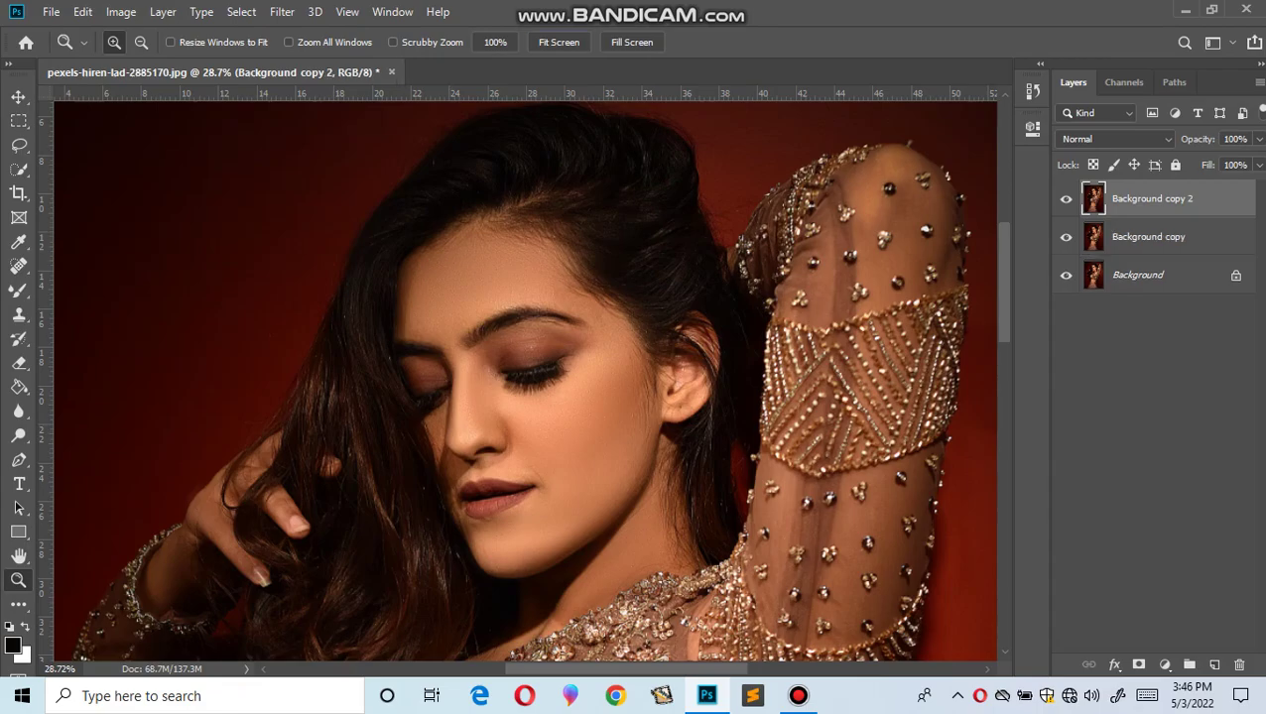
click(558, 41)
click(282, 12)
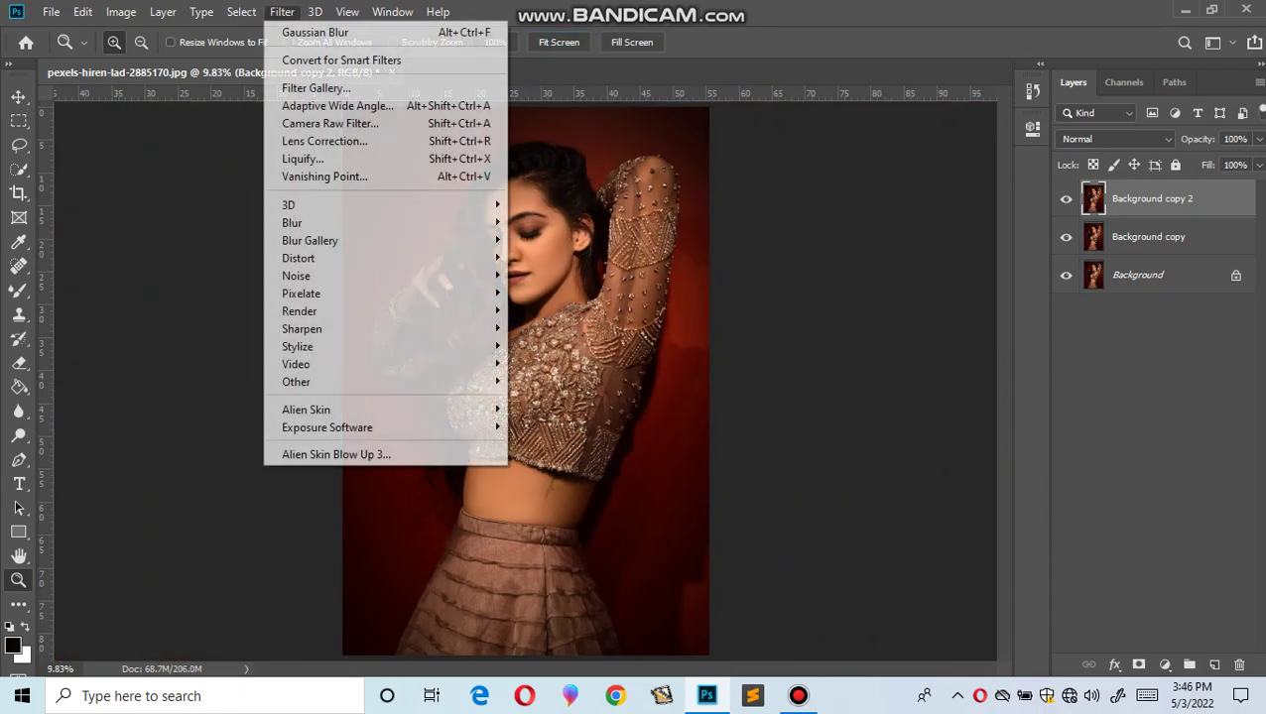
click(330, 124)
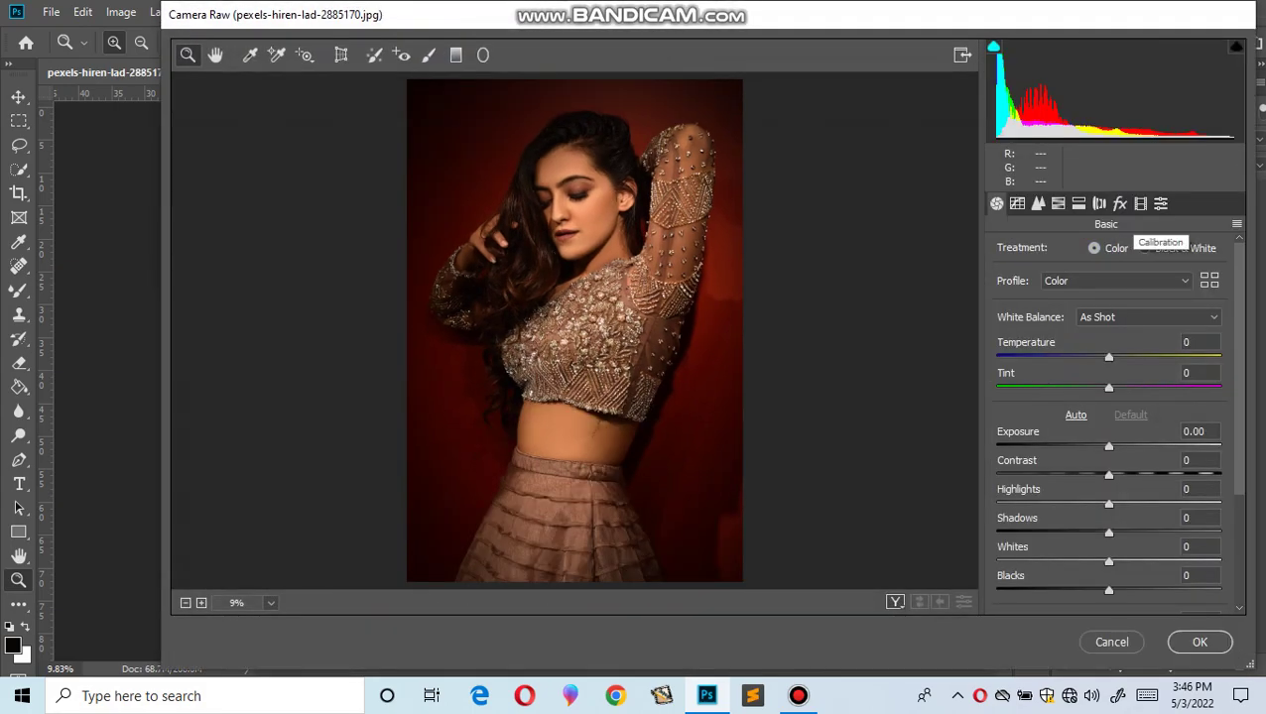
Step: In HSL, raise Reds saturation and luminance to +100 and set Oranges luminance to -32
click(1141, 204)
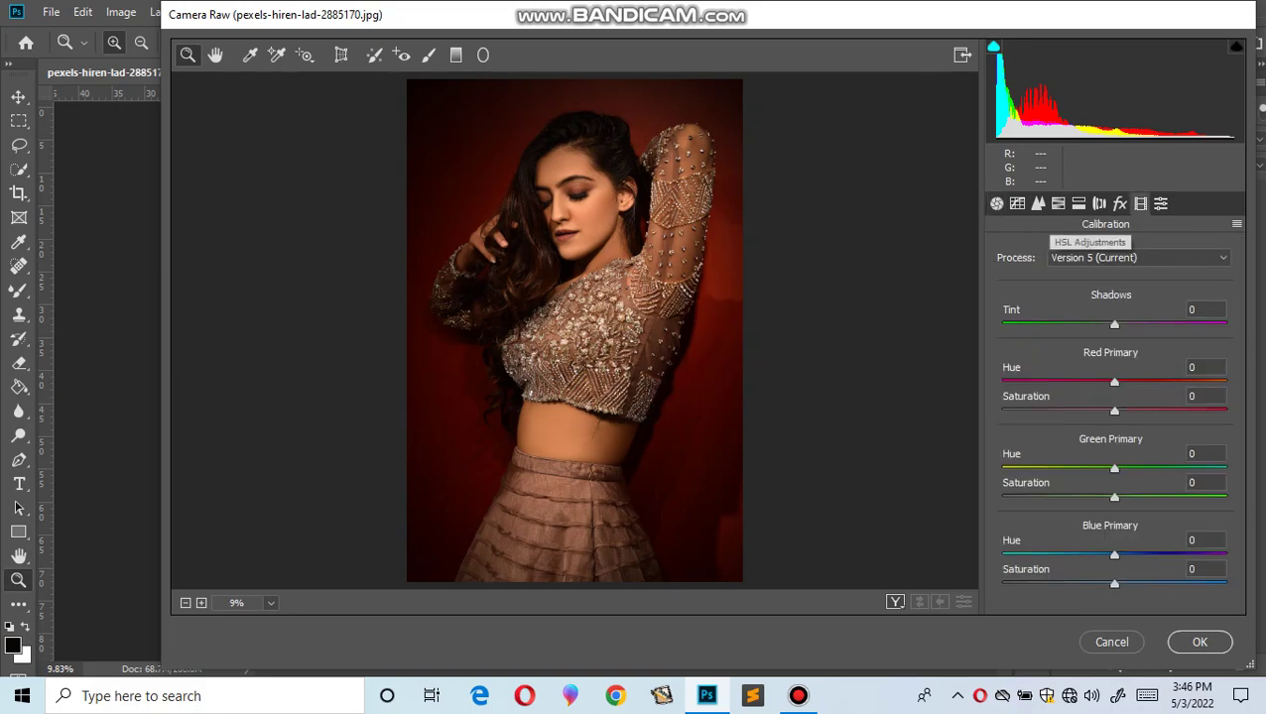
click(1058, 203)
click(1073, 253)
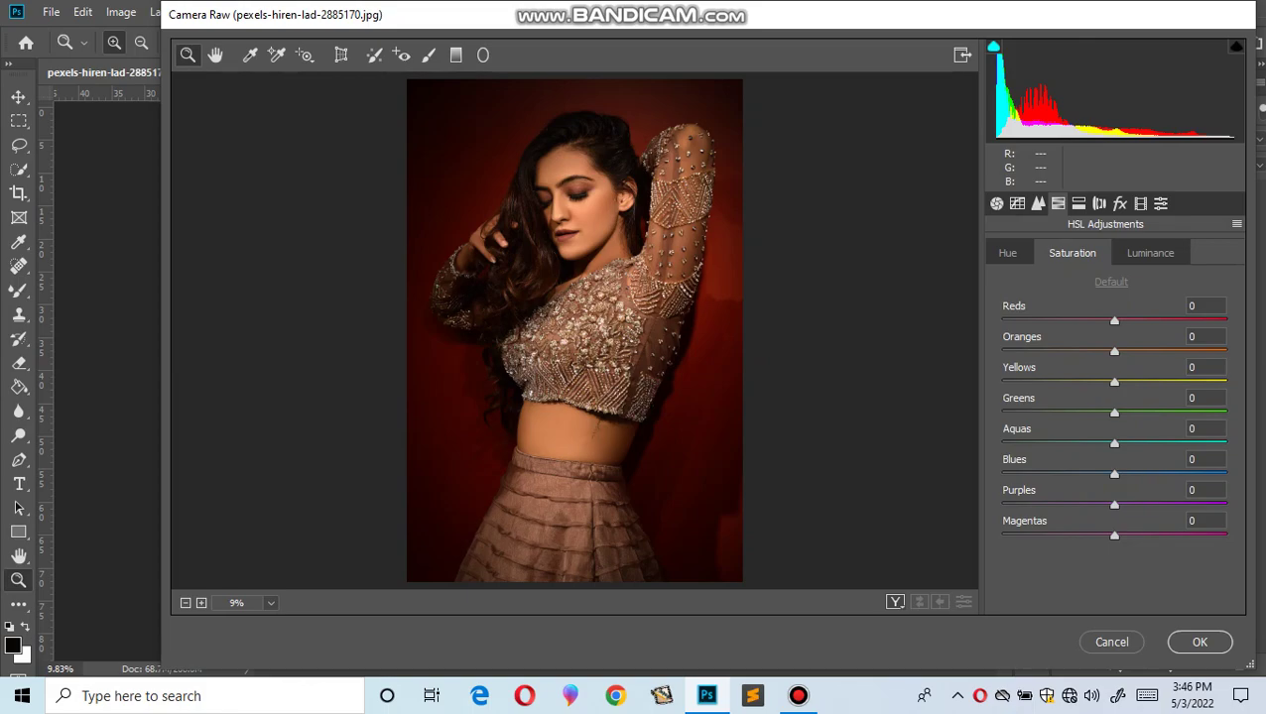
mouse_move(1114, 351)
mouse_down()
mouse_move(1146, 351)
mouse_move(1161, 320)
mouse_move(1226, 320)
mouse_up()
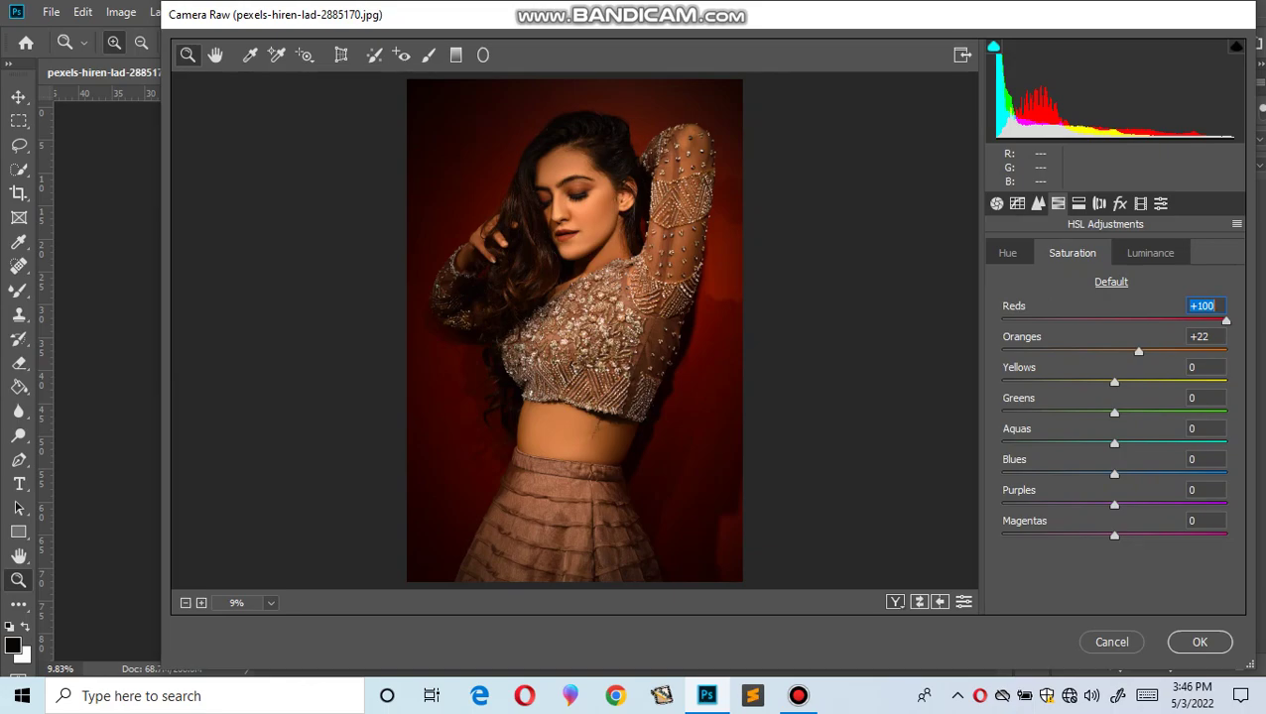
click(1150, 253)
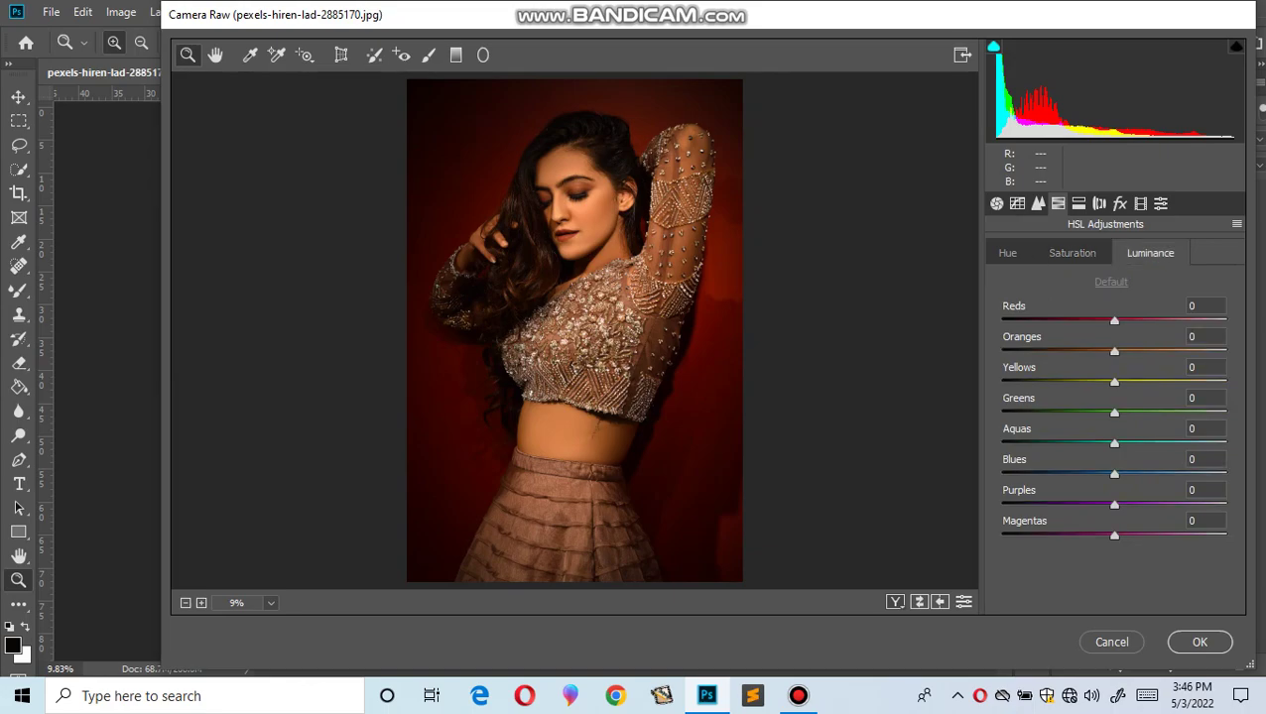
mouse_move(1114, 351)
mouse_down()
mouse_move(1130, 351)
mouse_move(1059, 351)
mouse_up()
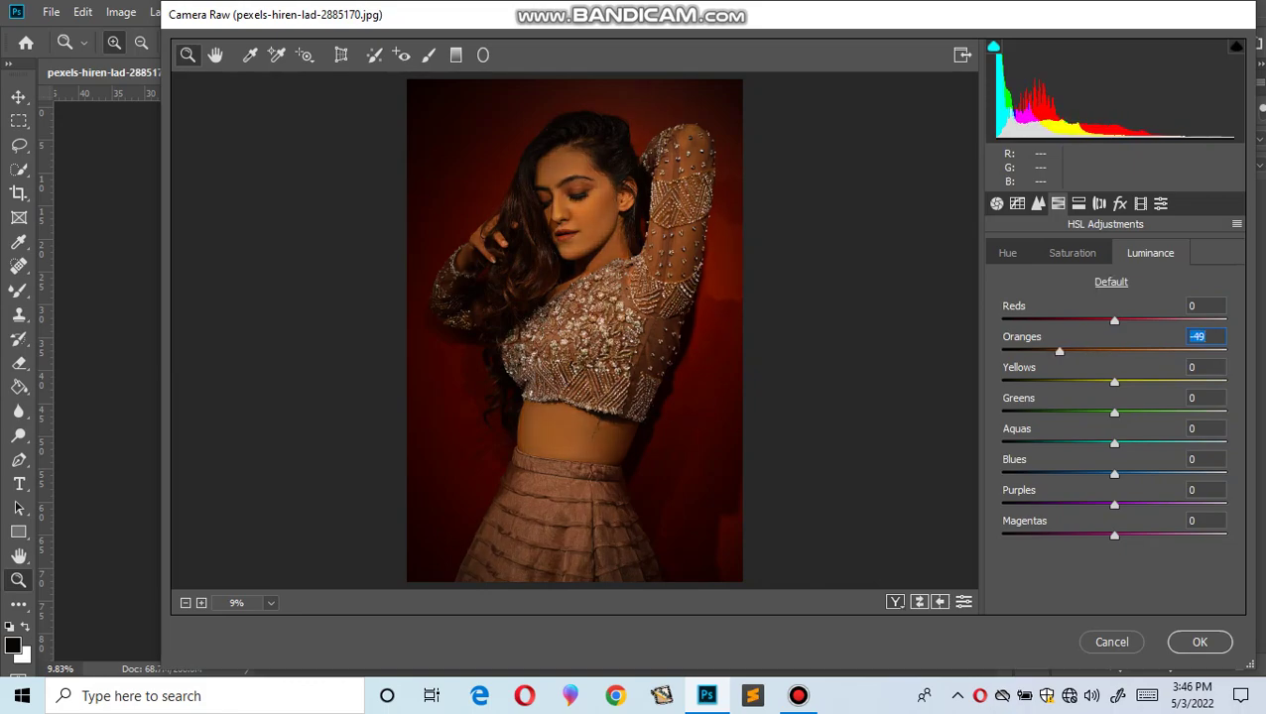
click(1073, 253)
click(1150, 253)
mouse_move(1114, 320)
mouse_down()
mouse_move(1051, 321)
mouse_move(1226, 321)
mouse_up()
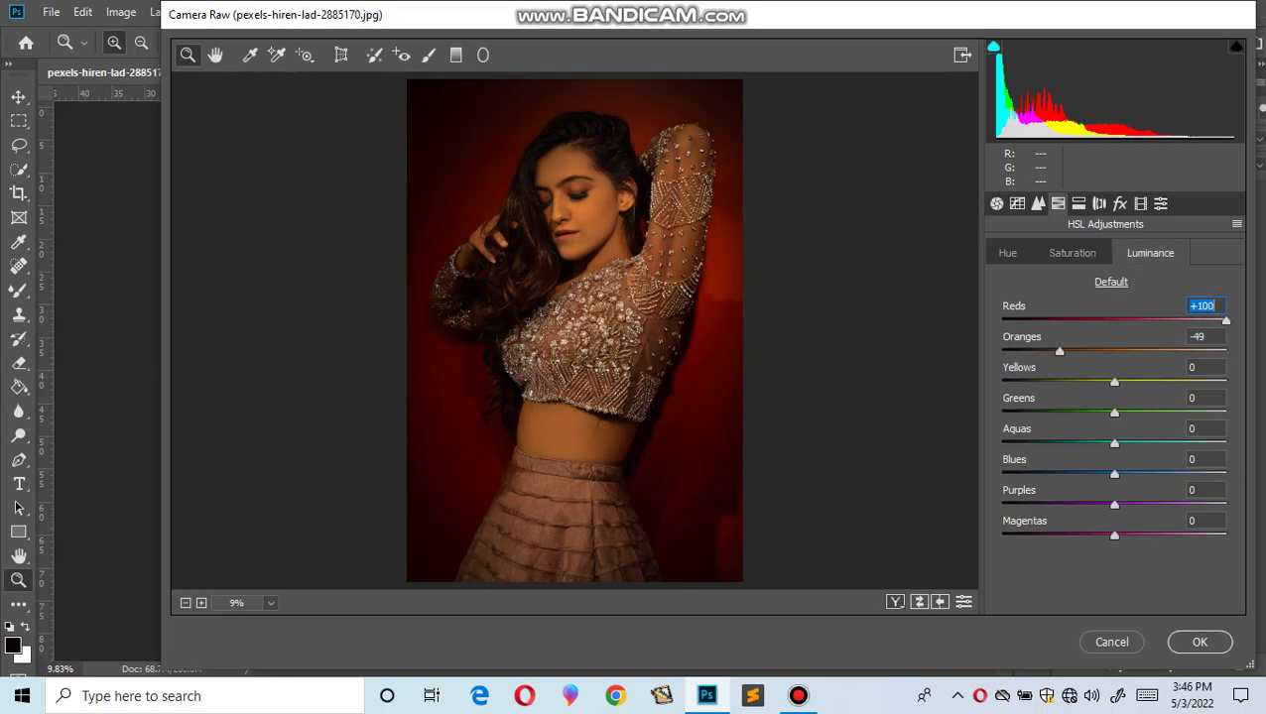
key(Tab)
key(Up)
key(Up)
key(Up)
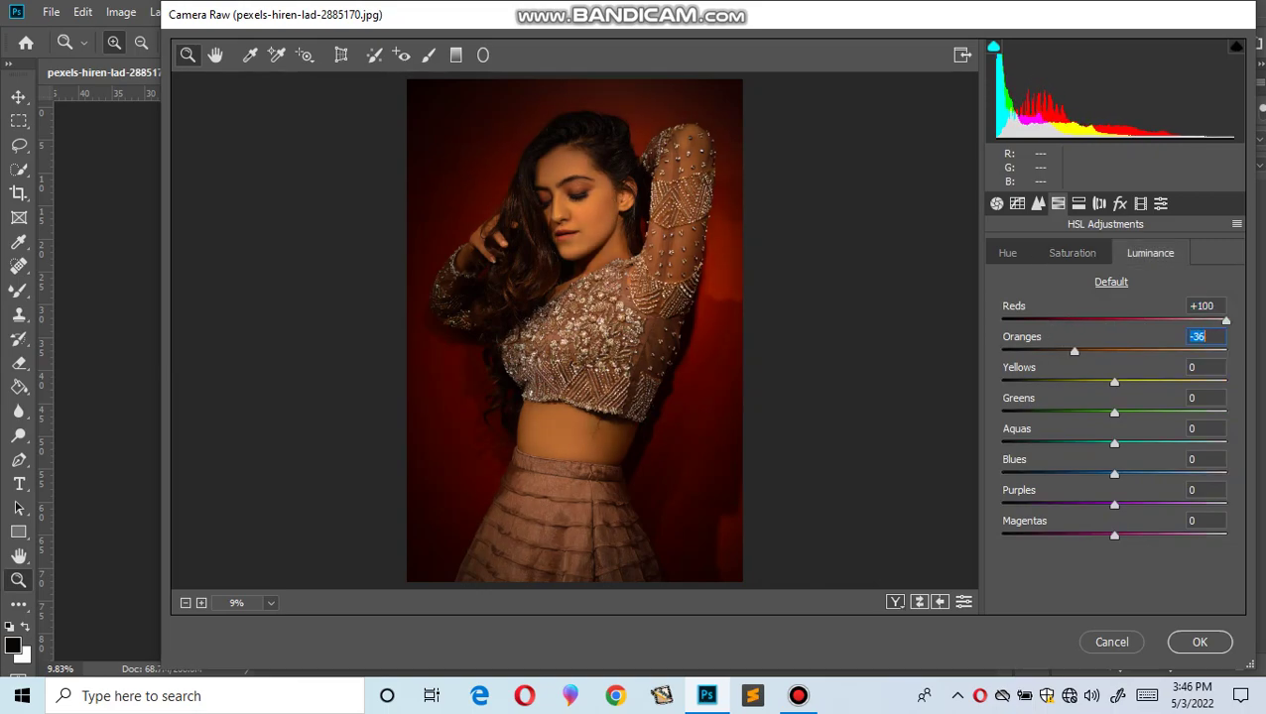
key(Up)
key(Up)
key(Up)
key(Up)
key(Up)
key(Up)
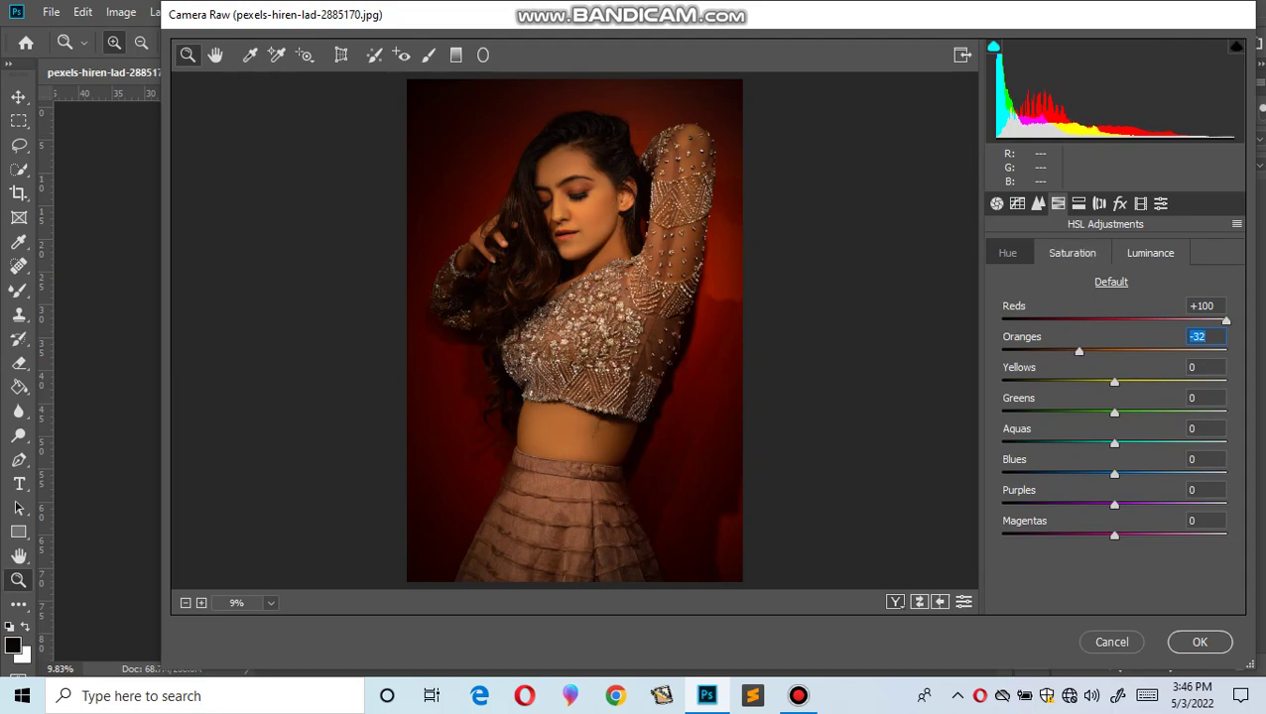
Step: Shift the Oranges hue slightly lower and push the Magentas hue and saturation up strongly
click(1072, 253)
click(1007, 253)
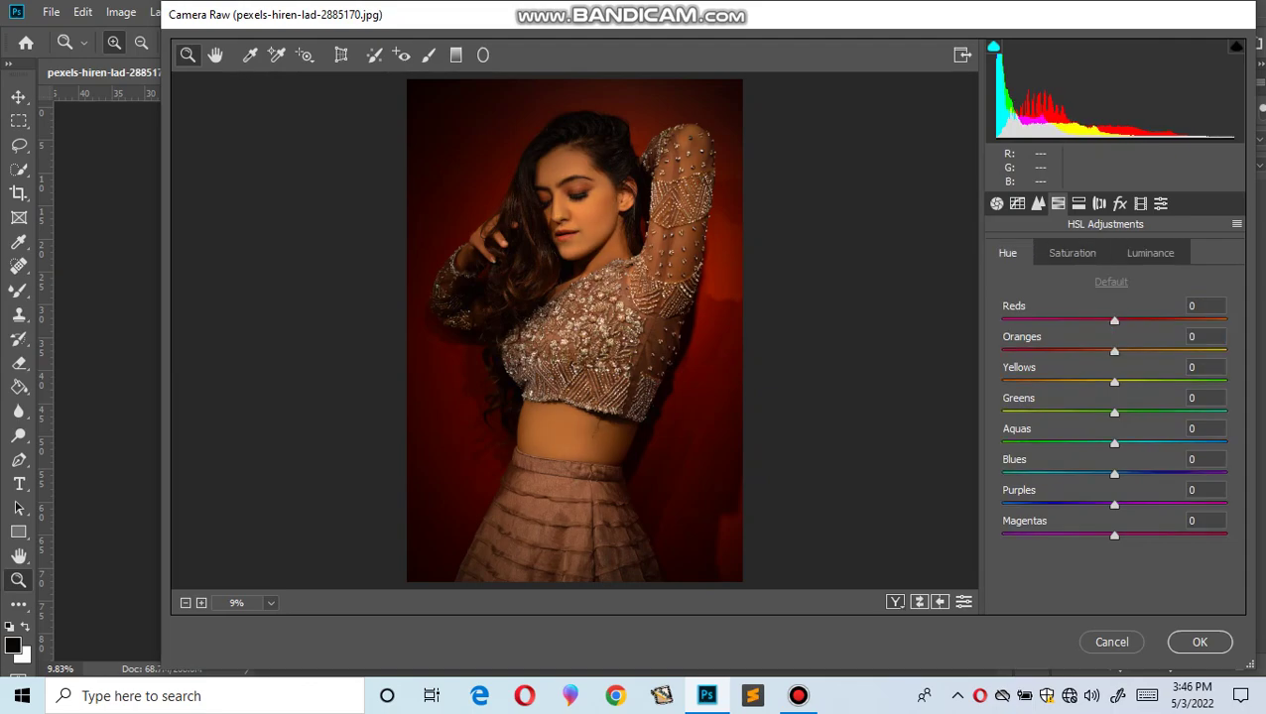
key(Tab)
key(Down)
key(Down)
key(Down)
key(Down)
key(Down)
key(Down)
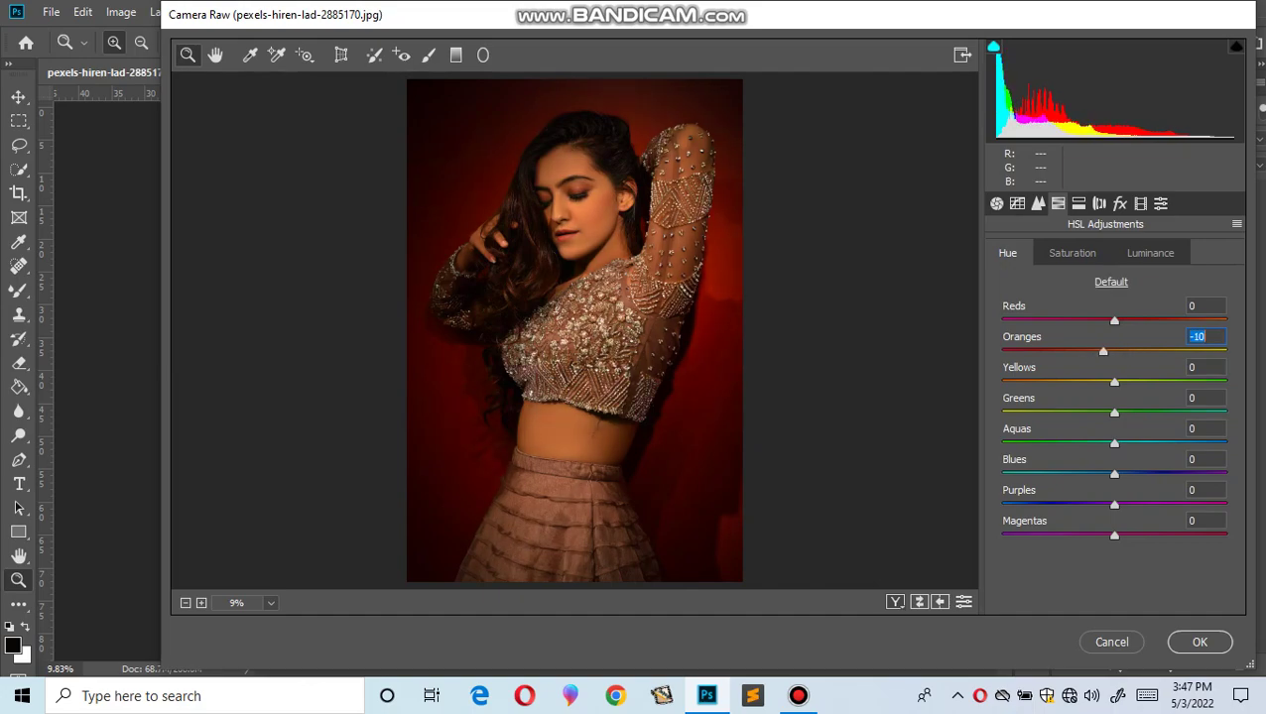
drag(1114, 535, 1217, 536)
click(1073, 253)
drag(1114, 536, 1226, 536)
Step: Set Calibration Blue Primary saturation to +100 and nudge its hue to +4
click(1140, 204)
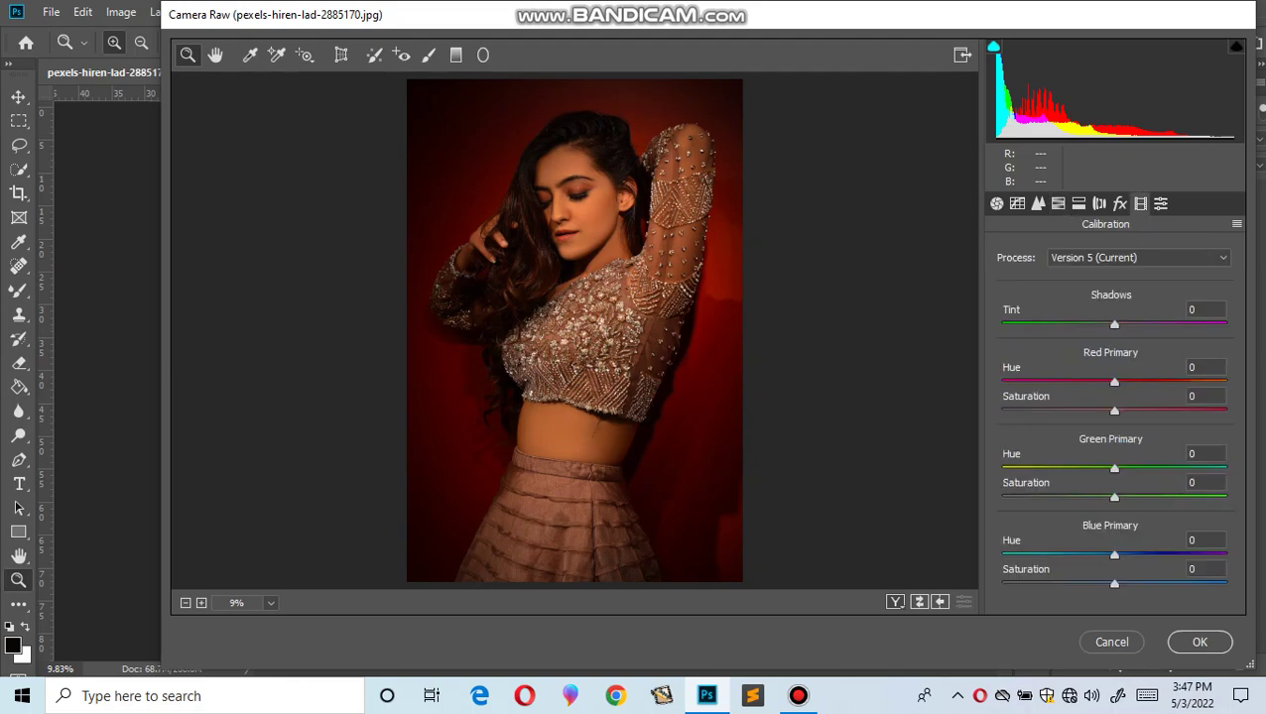
drag(1114, 583, 1226, 584)
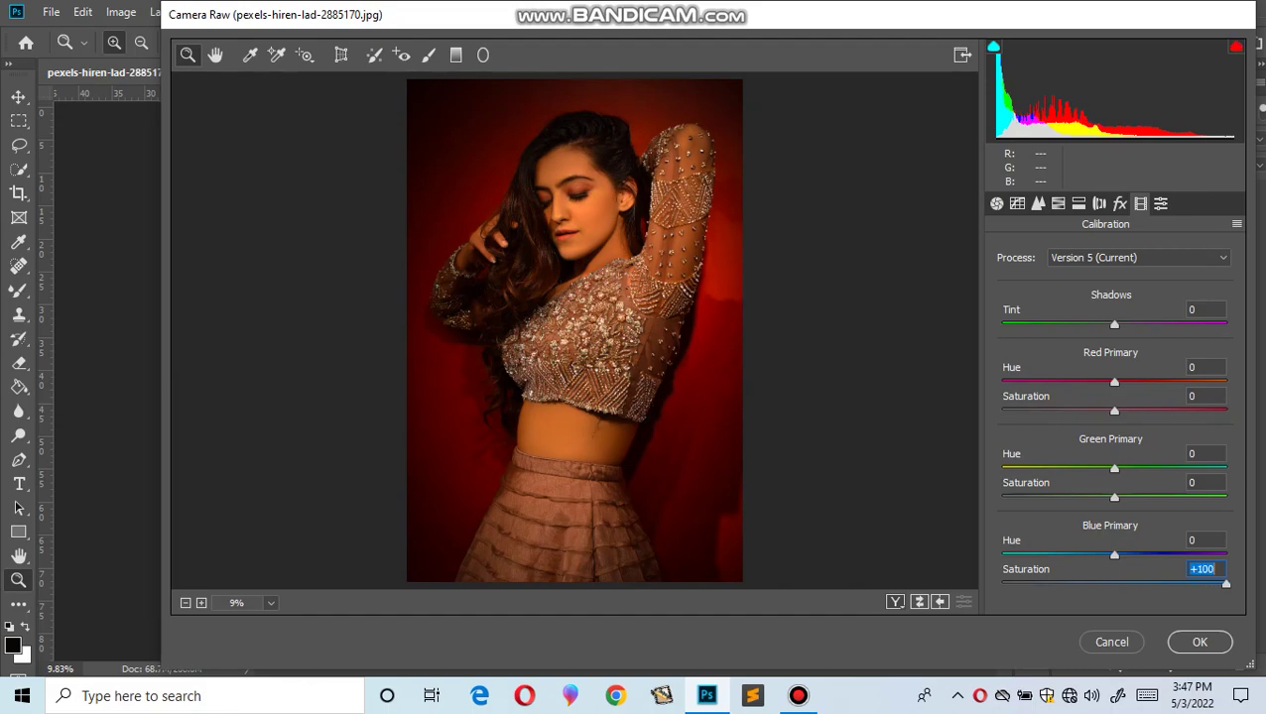
drag(1115, 555, 1119, 555)
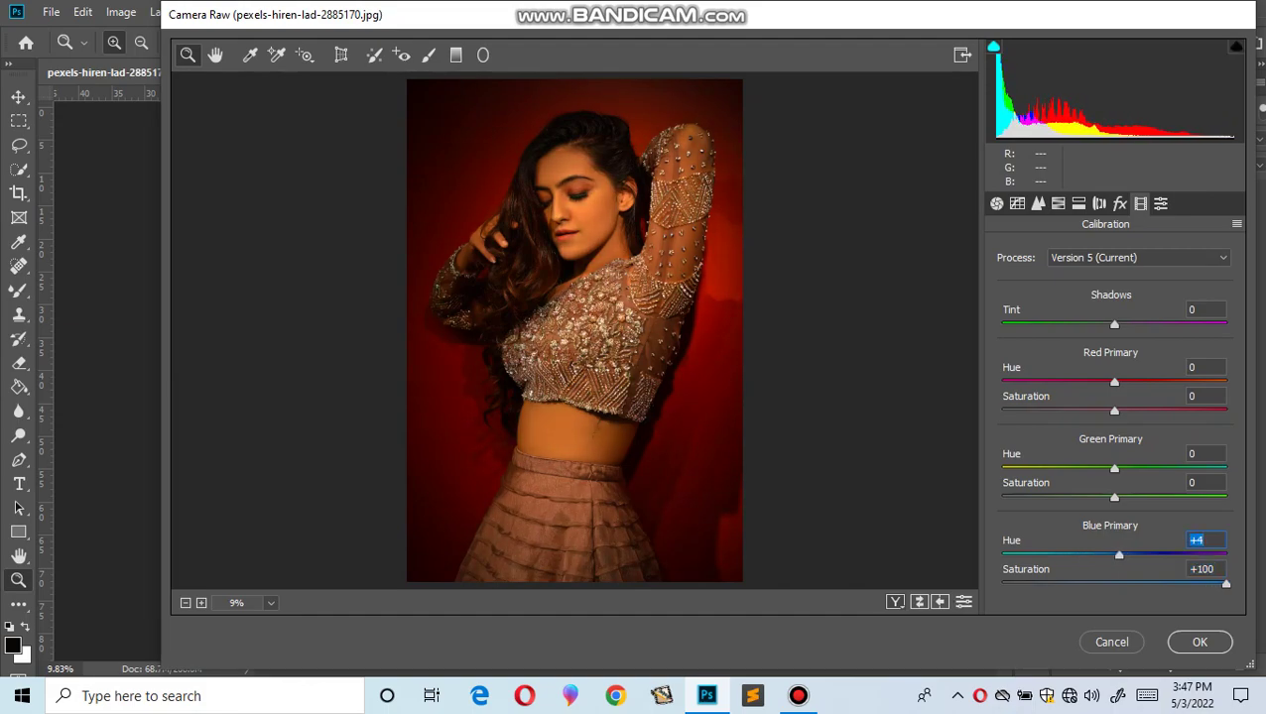
click(1017, 204)
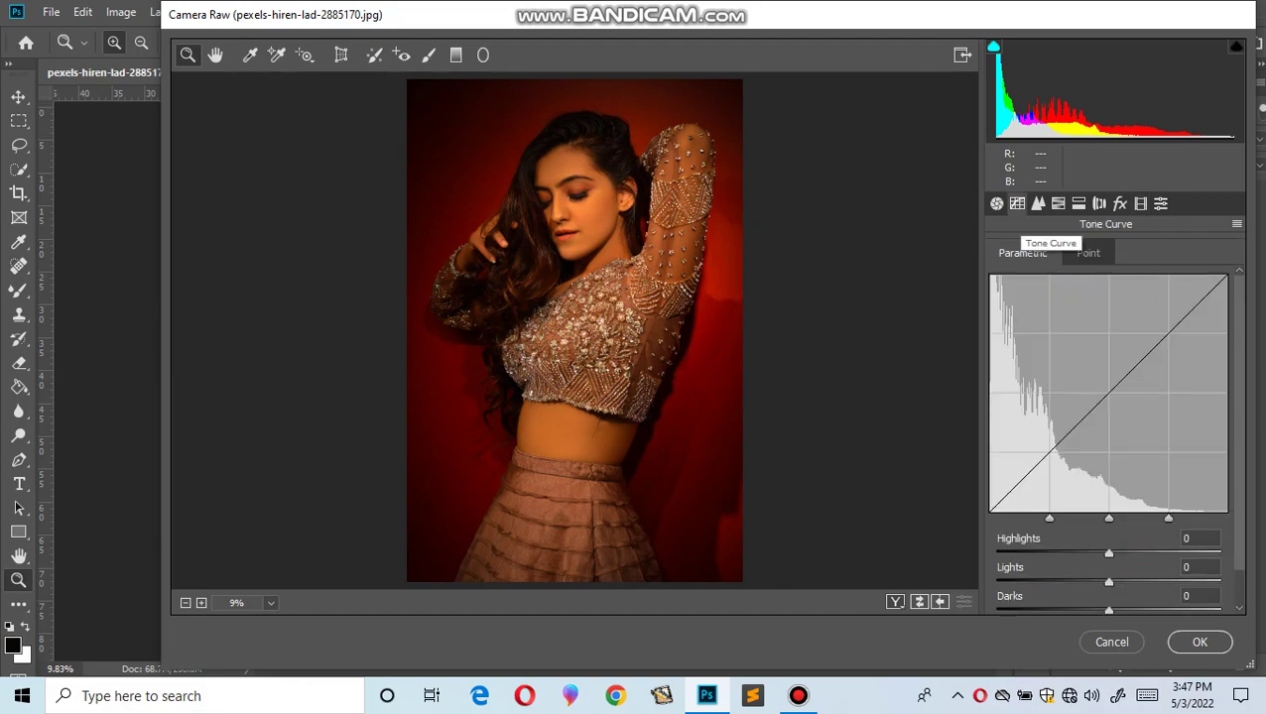
Step: In the Basic panel, raise Vibrance, add Texture, and set Clarity to about +12
click(996, 203)
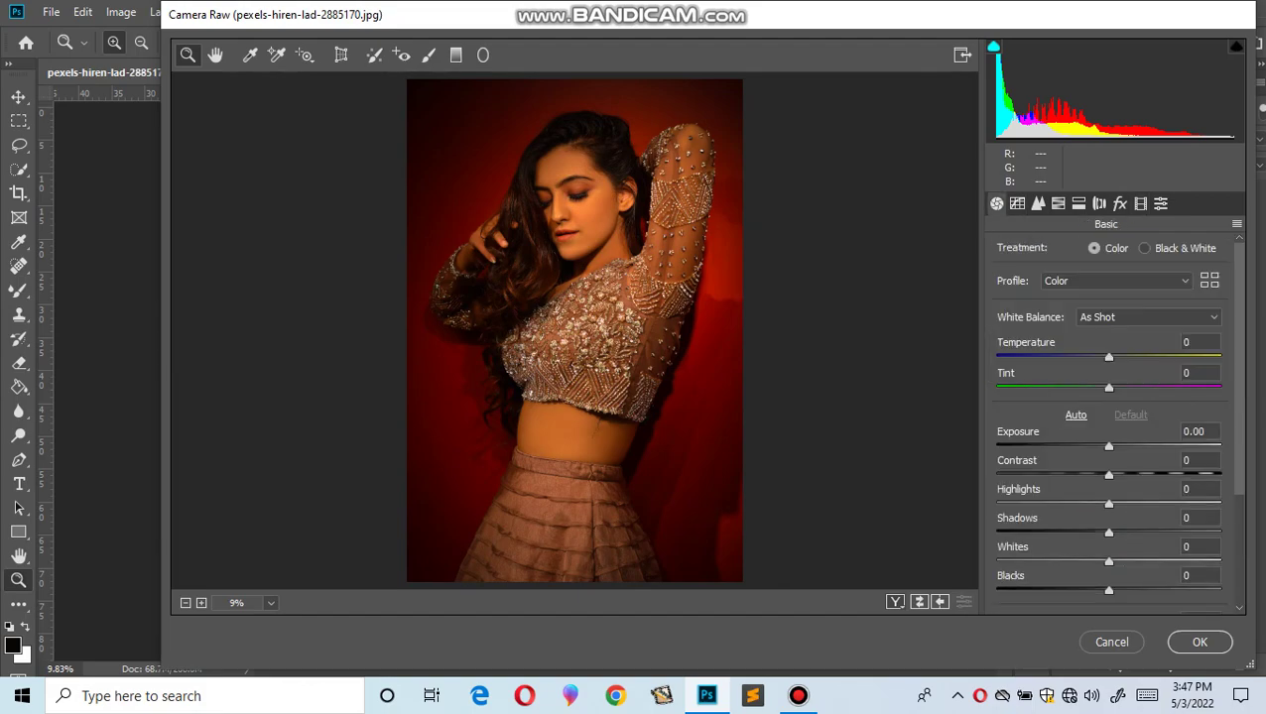
scroll(1108, 417, down, 2)
scroll(1108, 416, down, 3)
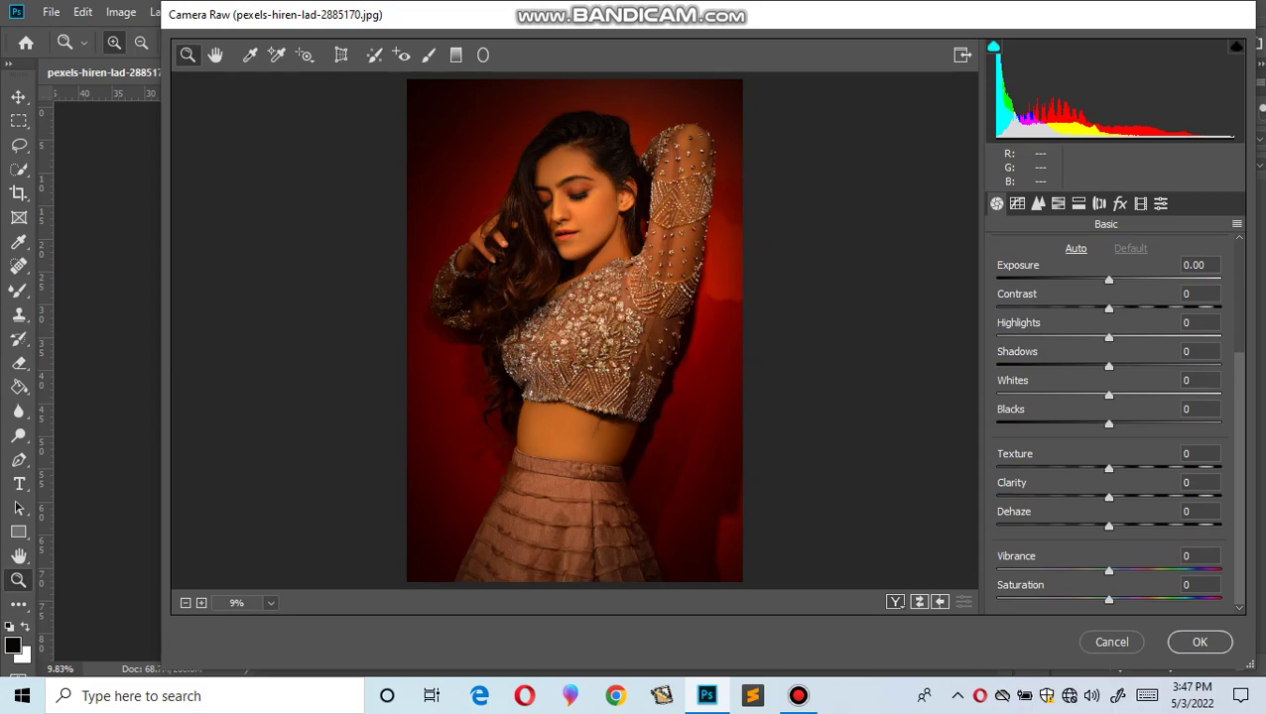
mouse_move(1108, 572)
mouse_down()
mouse_move(1208, 572)
mouse_move(1129, 571)
mouse_up()
drag(1108, 468, 1181, 468)
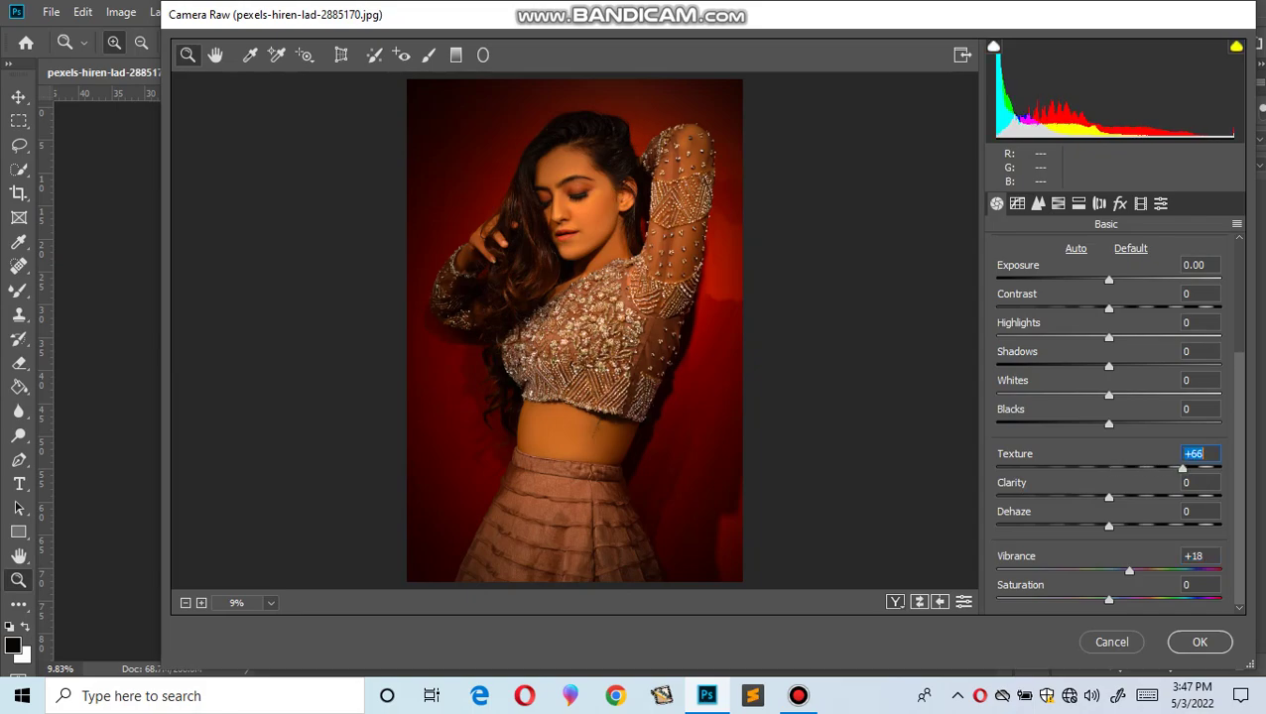
mouse_move(1108, 497)
mouse_down()
mouse_move(1149, 497)
mouse_move(1122, 497)
mouse_up()
key(Down)
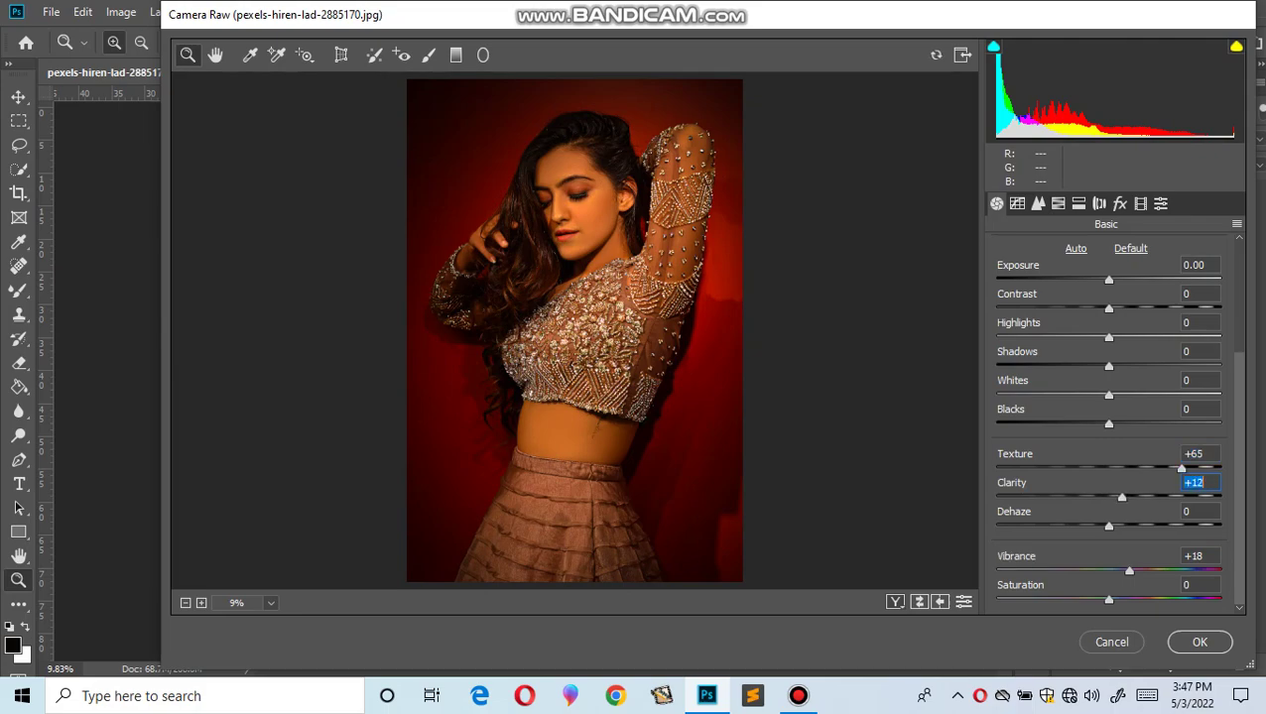
Step: Set Exposure to +0.10
click(1197, 265)
text(0.30)
key(Return)
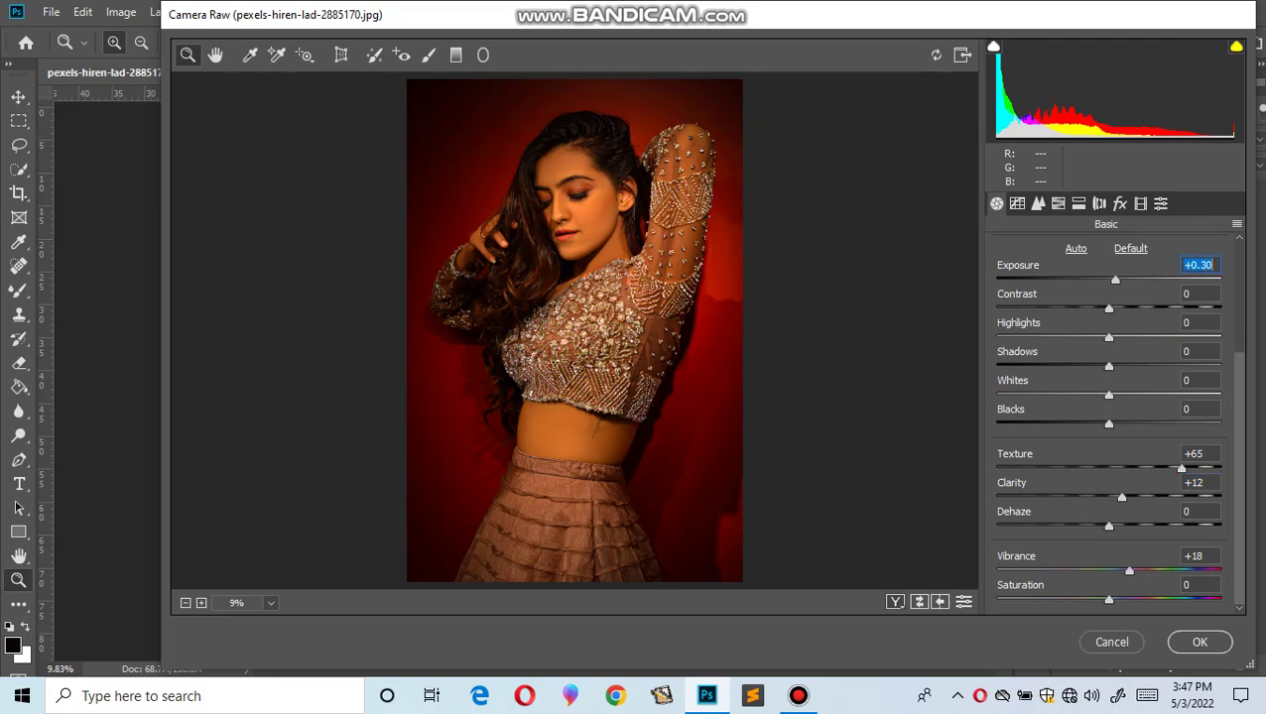
key(Up)
key(Up)
key(Down)
key(Down)
key(Down)
Step: Set Whites to -100, Highlights to -44 and Shadows to +88
click(1197, 379)
key(shift+Down)
key(shift+Down)
key(shift+Down)
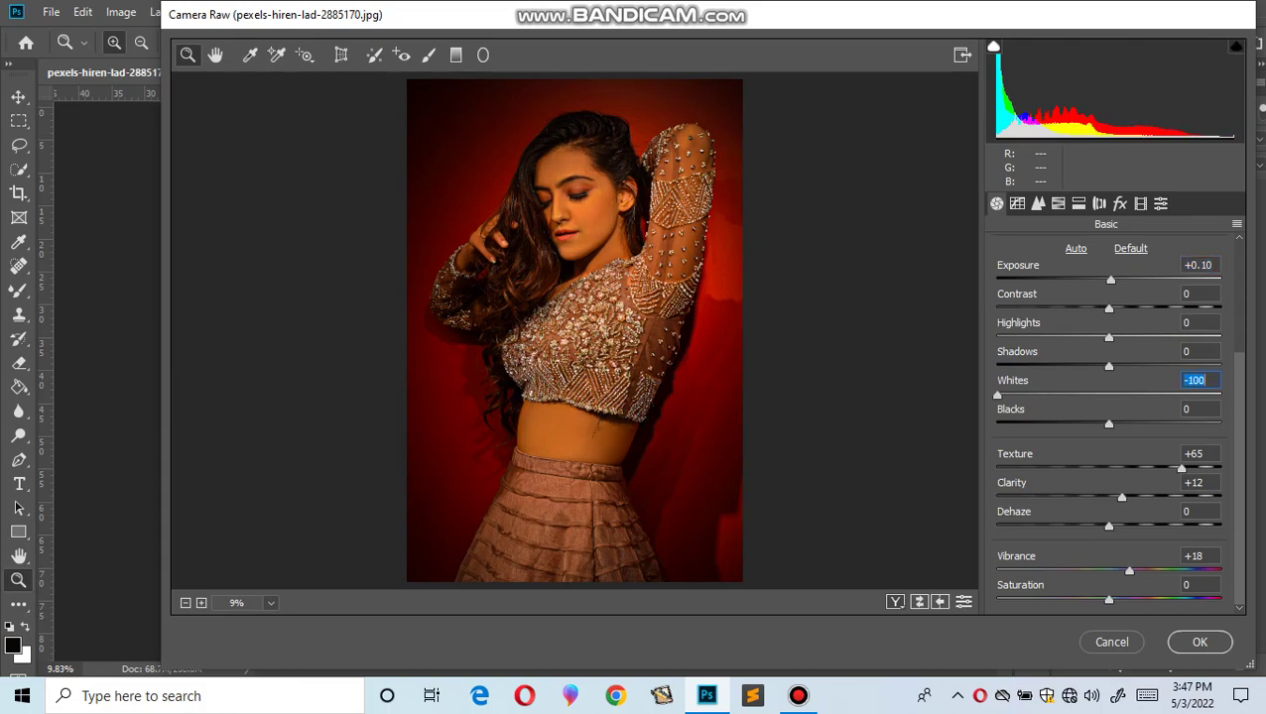
key(shift+Tab)
key(shift+Tab)
text(-44)
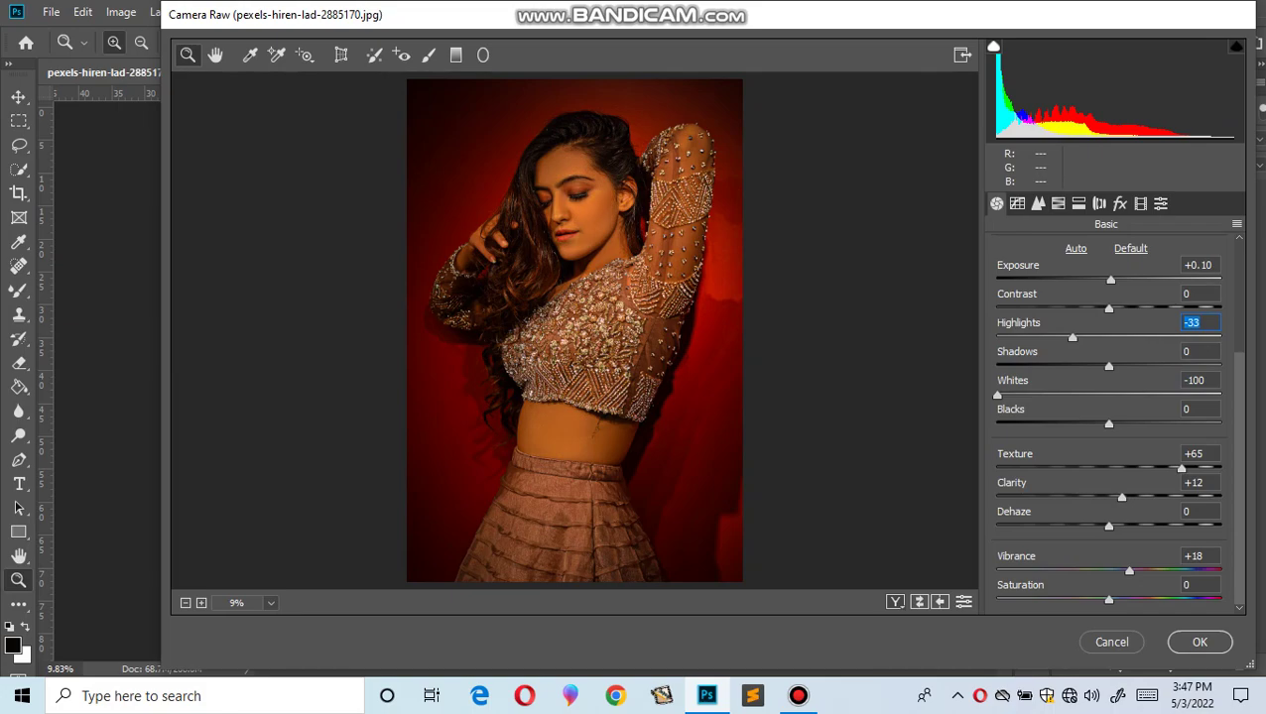
key(Tab)
key(Up)
key(Up)
key(Up)
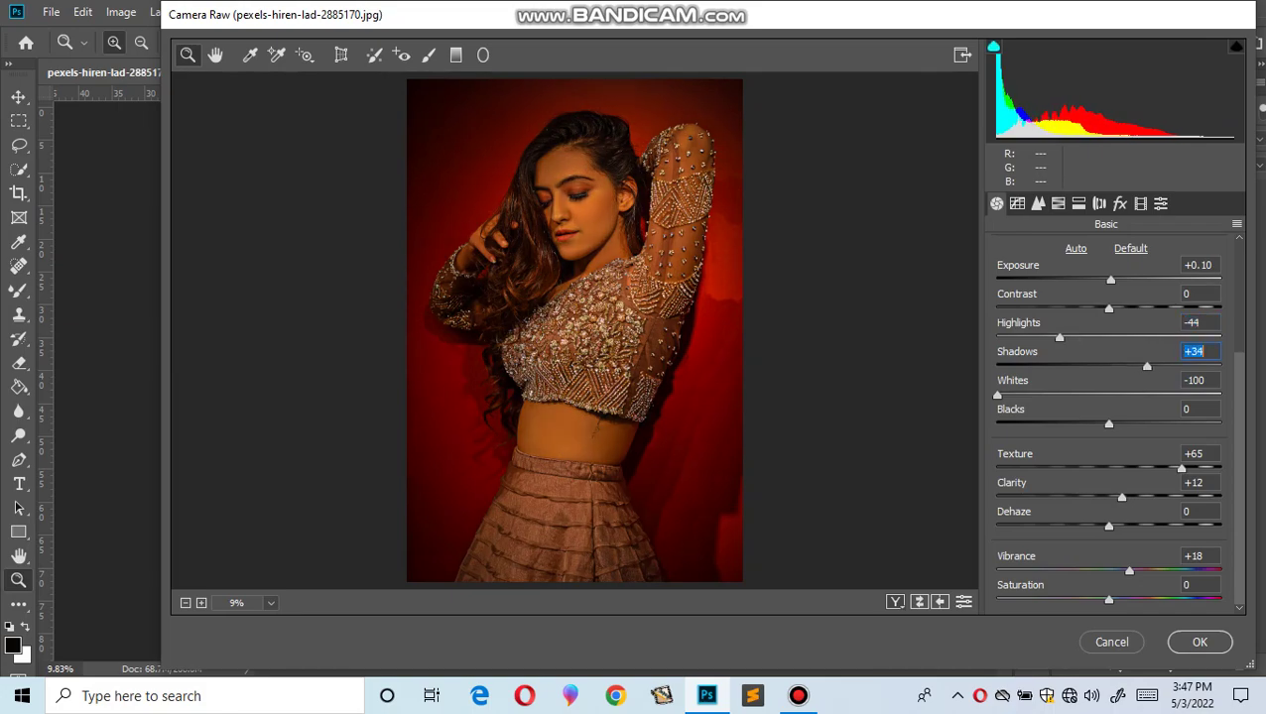
key(Up)
key(Up)
key(Up)
key(Up)
key(Up)
key(Up)
key(shift+Up)
key(shift+Up)
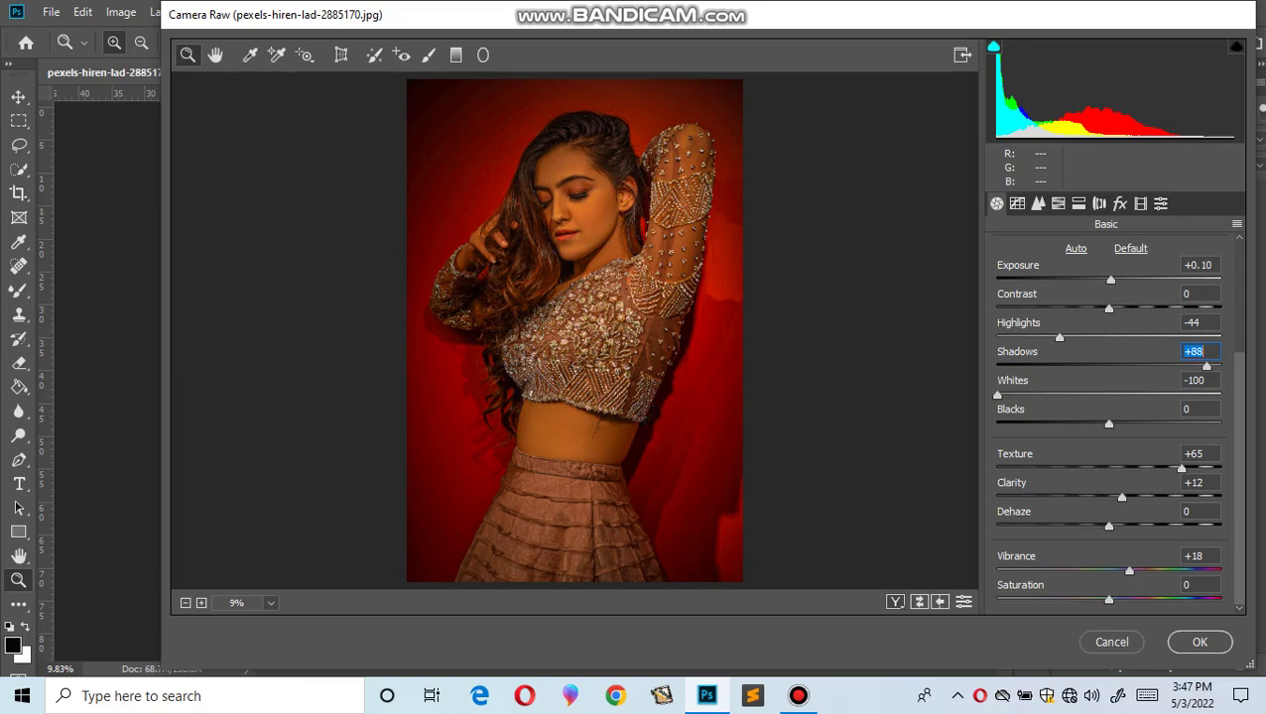
Step: Adjust Clarity back to +20
key(Tab)
key(Tab)
key(Tab)
key(shift+Up)
key(shift+Up)
key(shift+Up)
key(Up)
key(Up)
key(Up)
key(shift+Down)
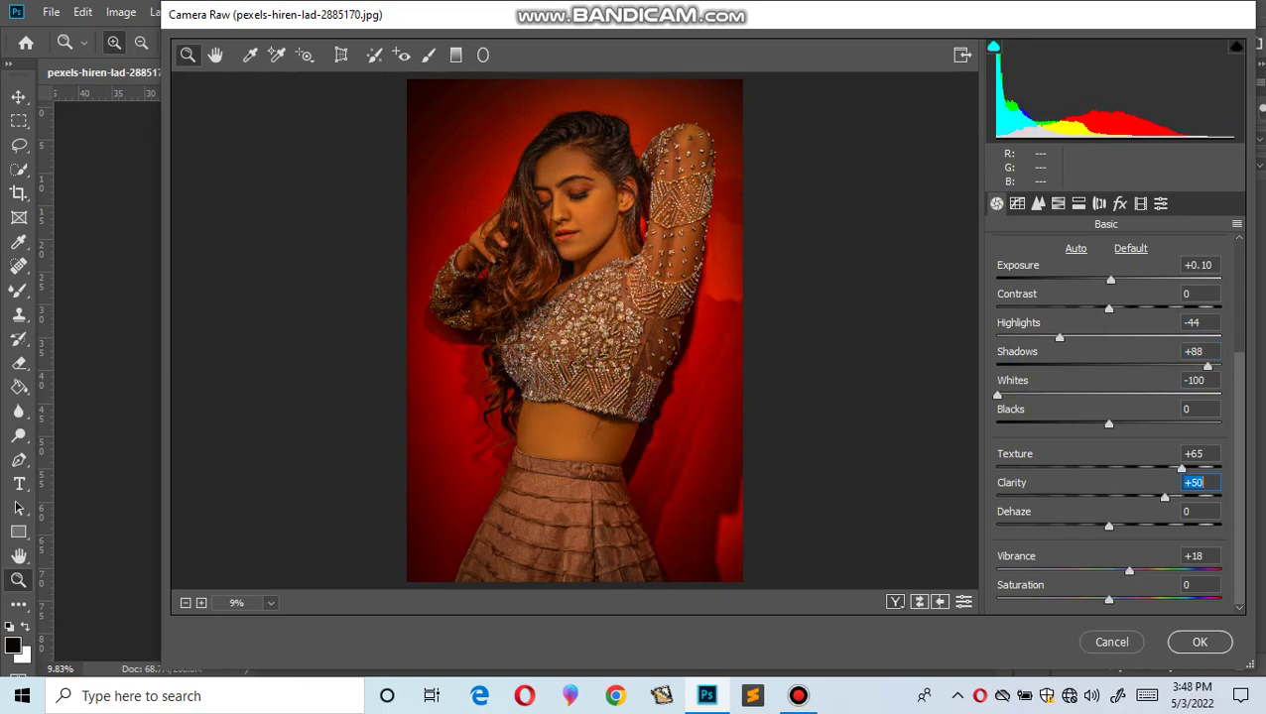
key(shift+Down)
key(shift+Down)
key(Down)
key(Down)
key(Down)
Step: Zoom the preview onto the face and sleeve to inspect the grade, then accept it
key(ctrl+alt+0)
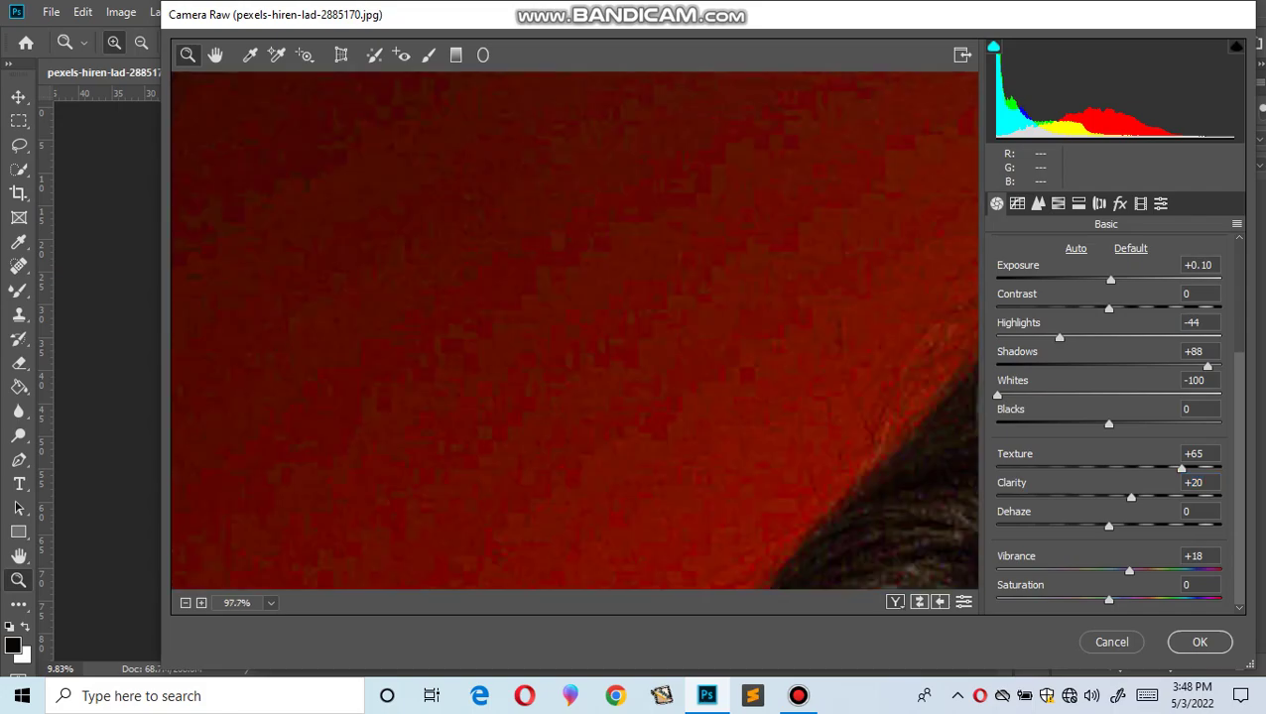
right_click(629, 126)
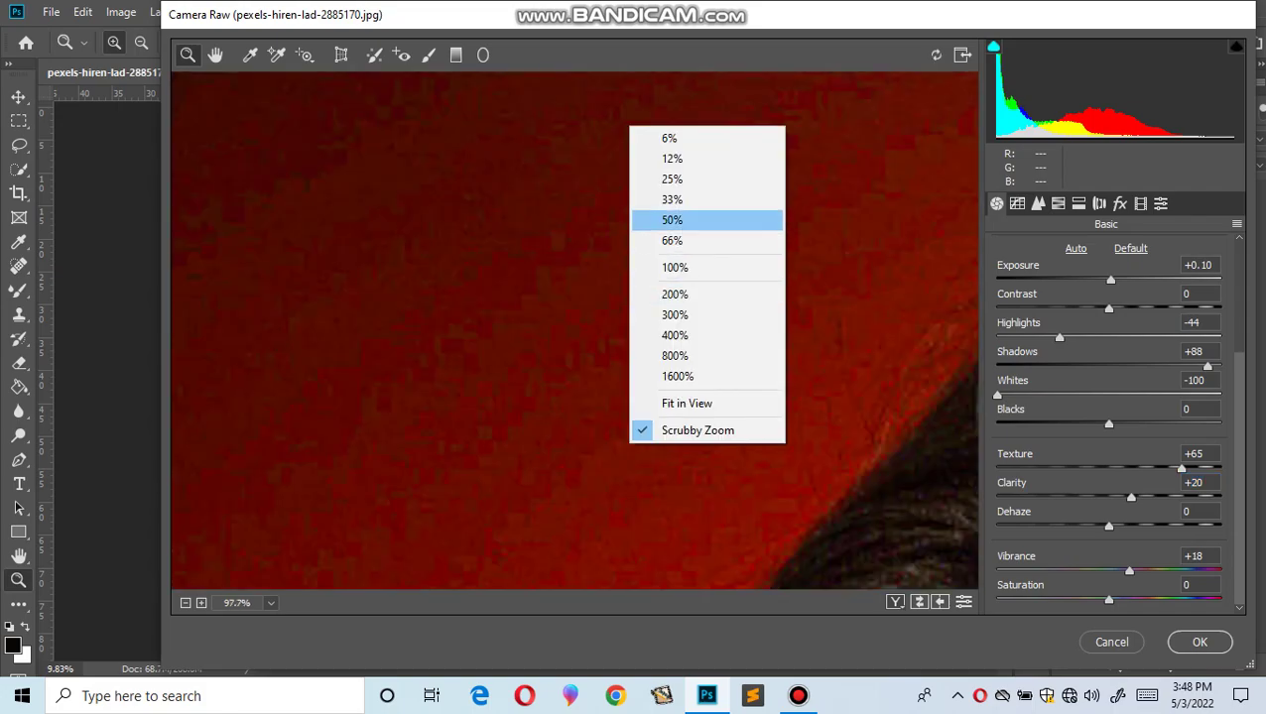
click(671, 159)
click(615, 189)
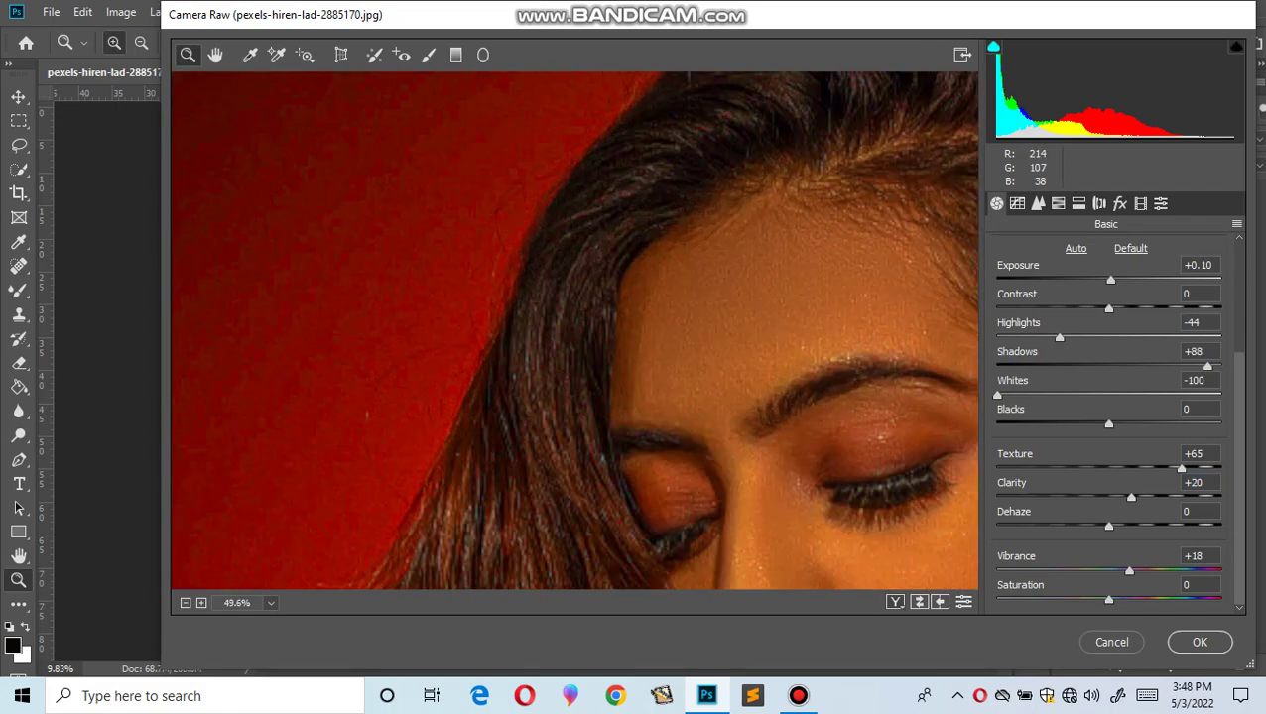
scroll(564, 380, down, 3)
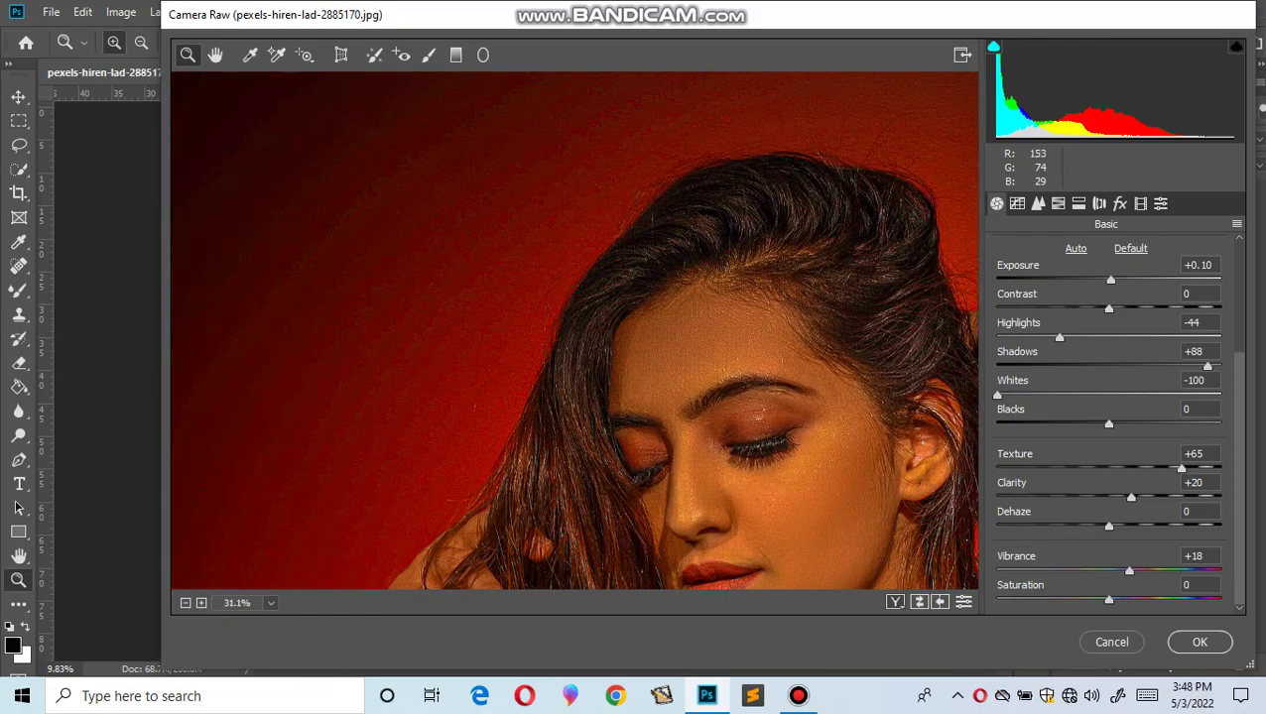
drag(695, 446, 516, 268)
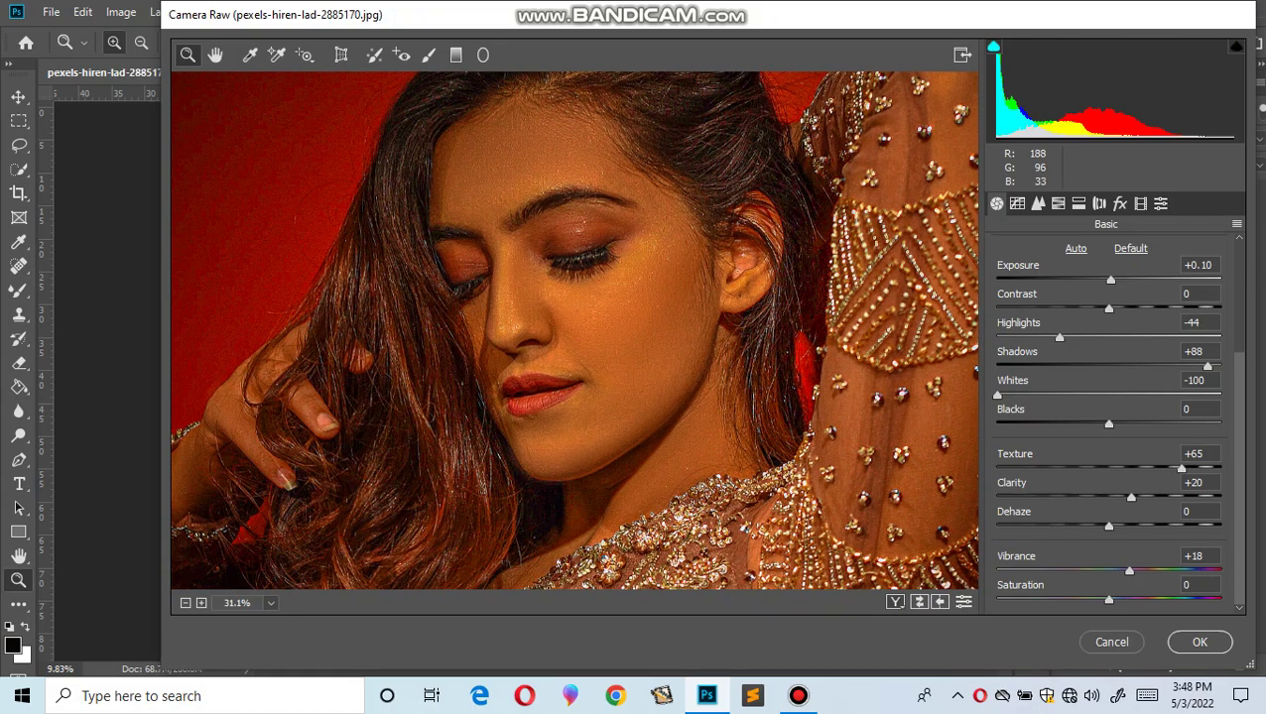
scroll(486, 227, up, 3)
scroll(555, 327, down, 2)
scroll(556, 327, down, 1)
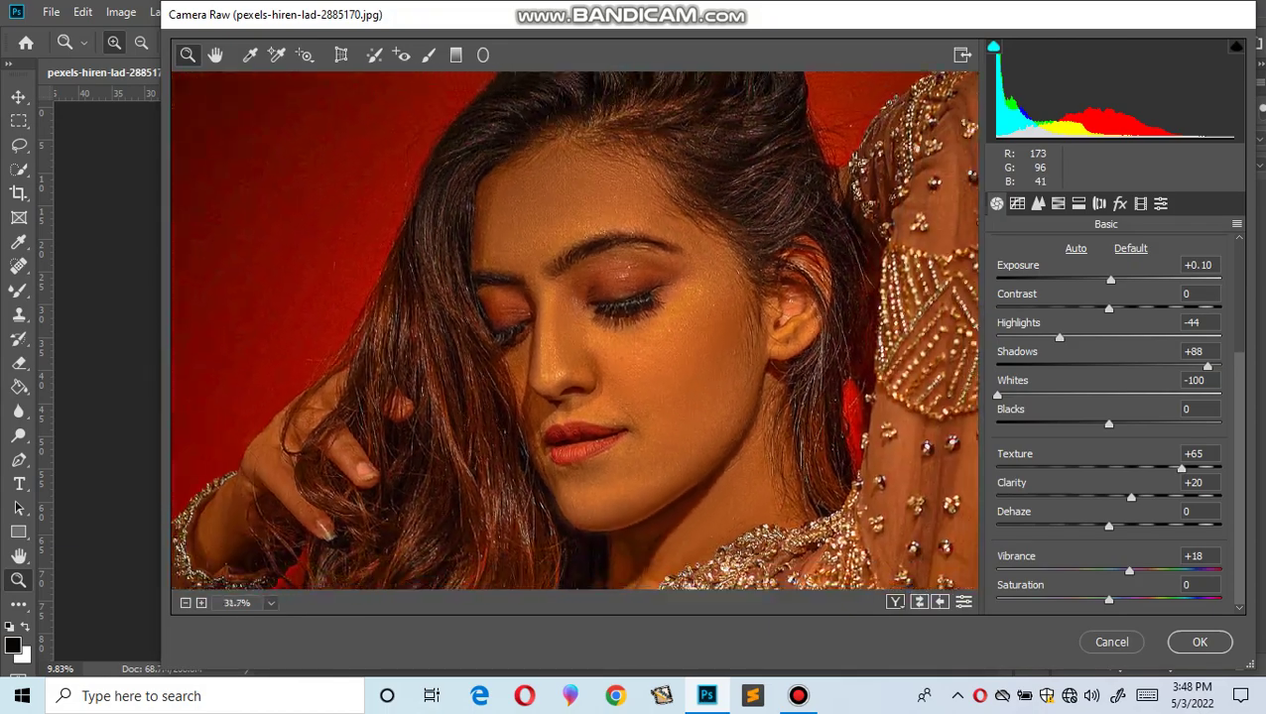
scroll(556, 328, down, 1)
scroll(556, 327, down, 1)
scroll(580, 397, down, 2)
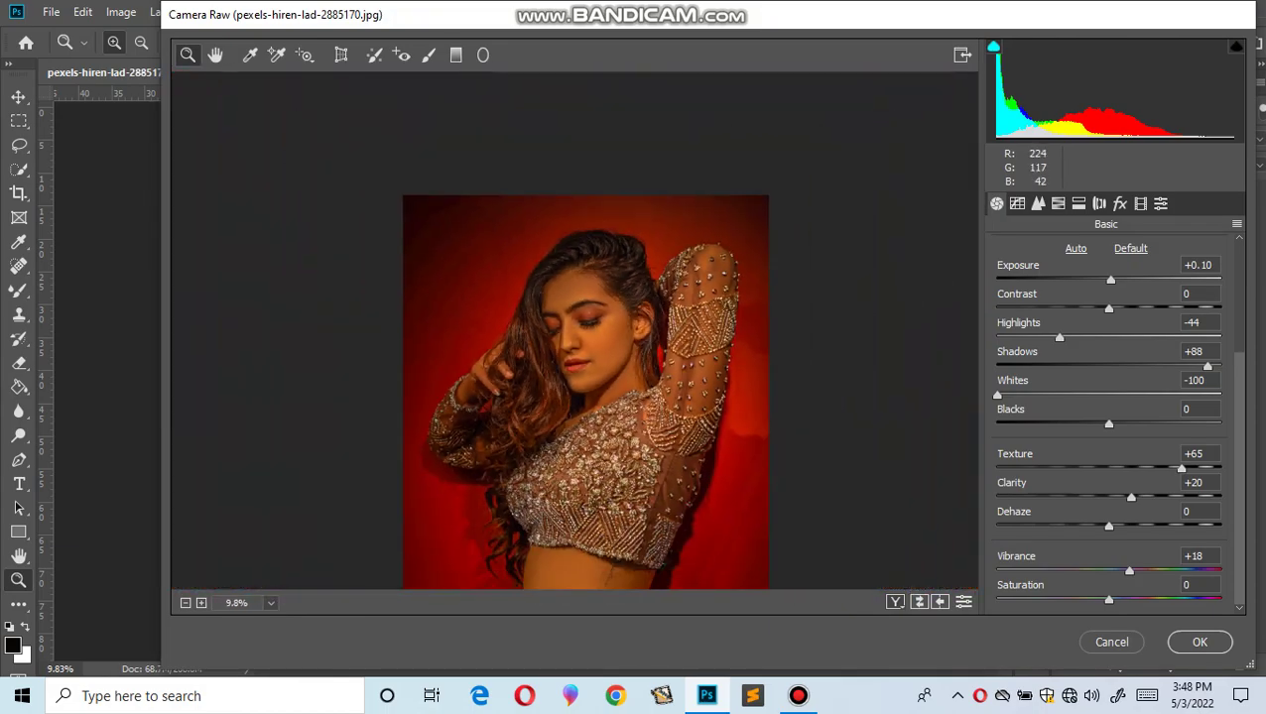
scroll(581, 397, down, 2)
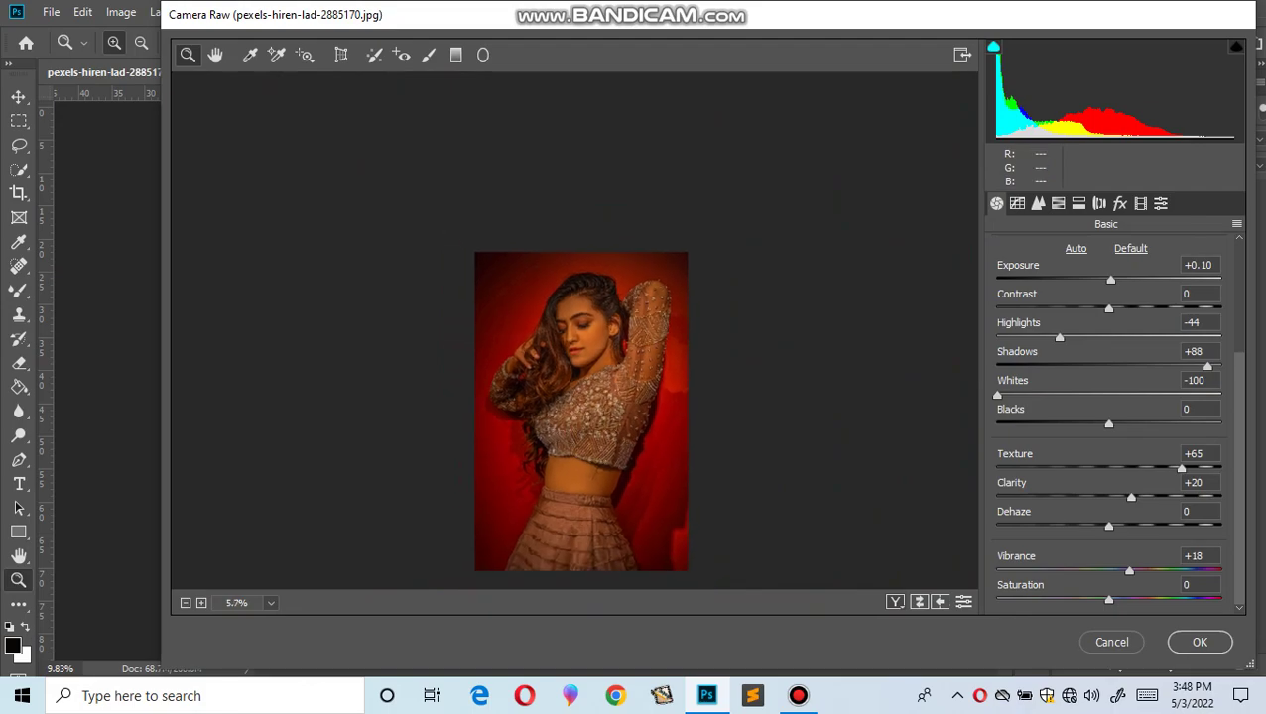
click(1199, 642)
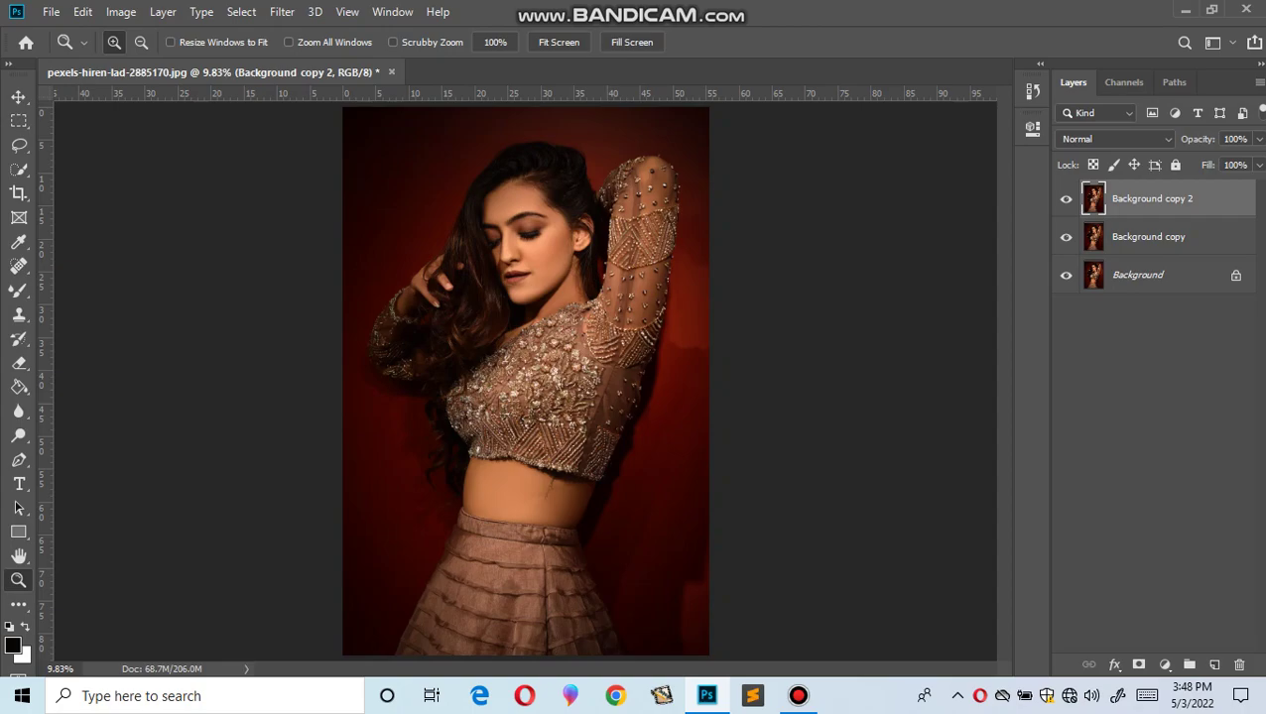
Step: Hide and reshow the graded layer to compare, then zoom onto the face and upper arm
key(ctrl+plus)
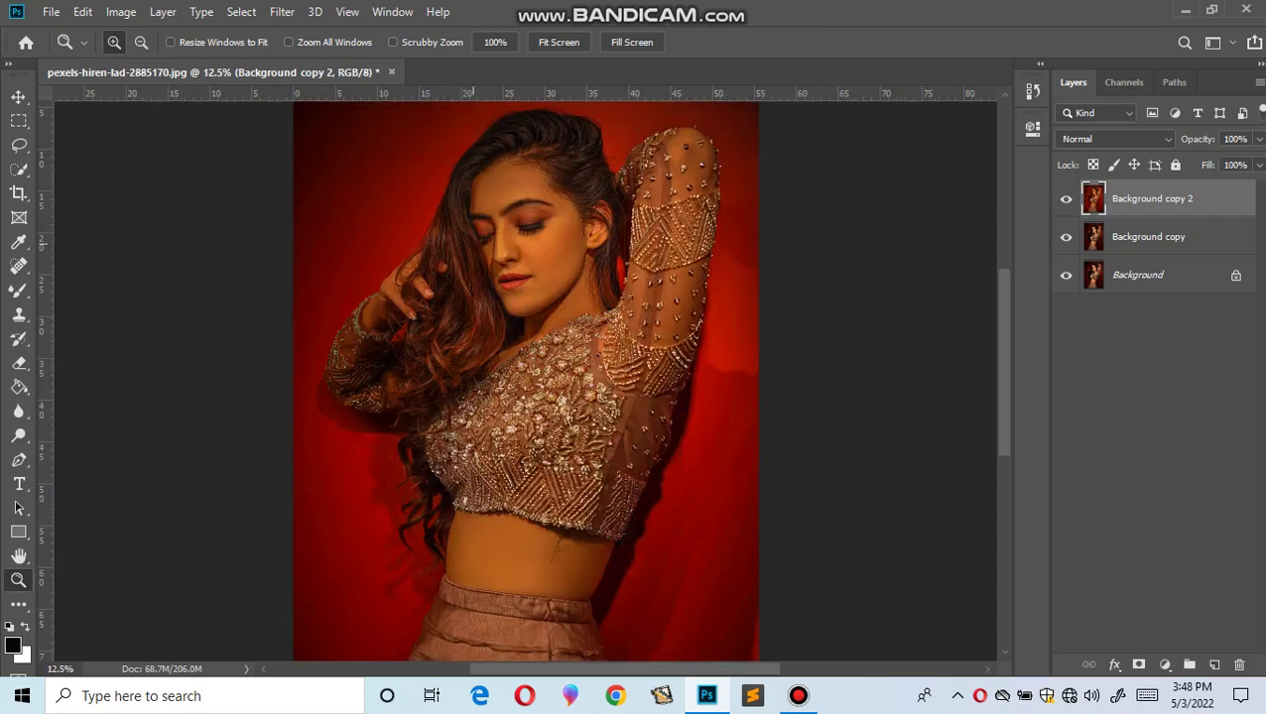
click(1066, 198)
click(1065, 198)
drag(415, 160, 654, 377)
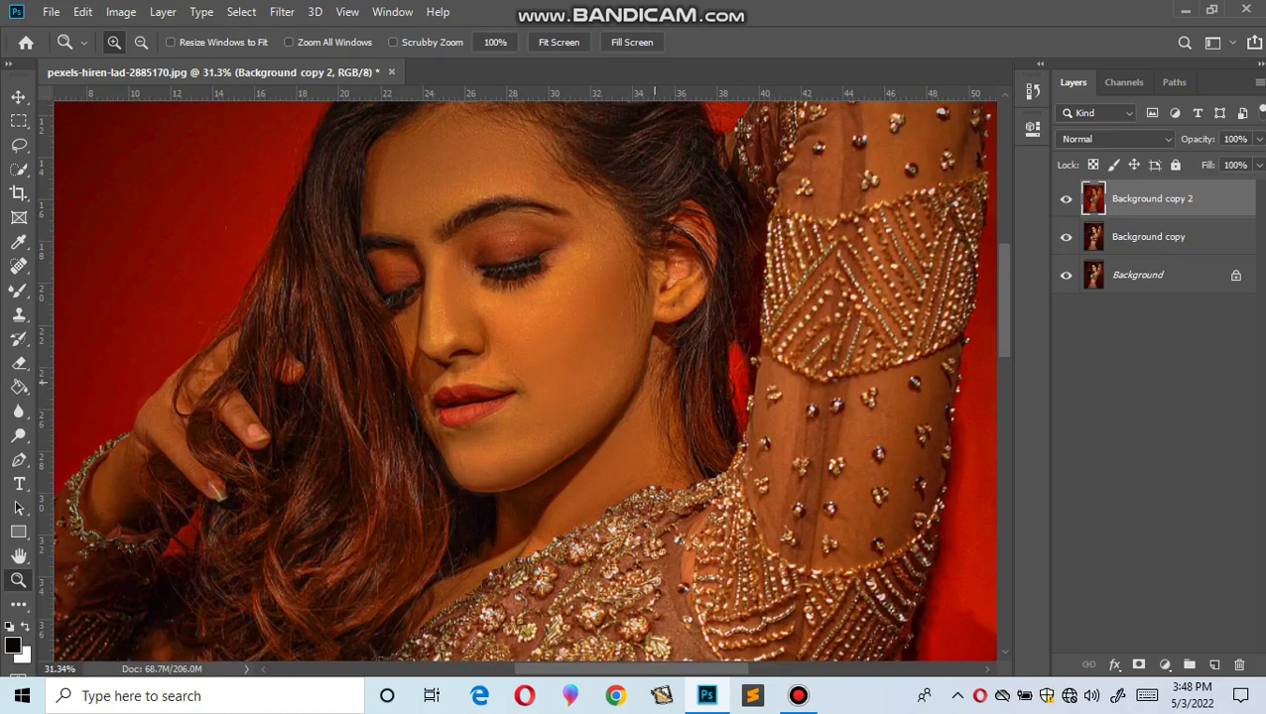
Step: Select the Mixer Brush and duplicate the graded layer as Background copy 3
key(b)
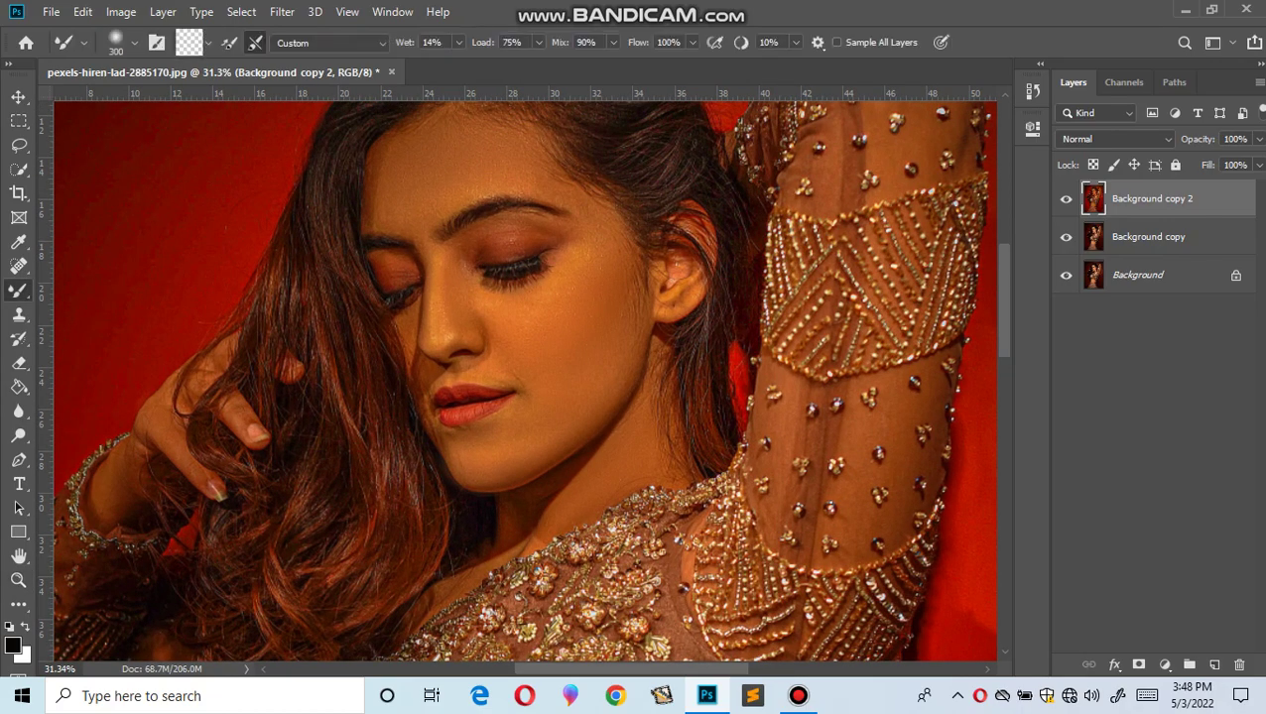
right_click(1127, 198)
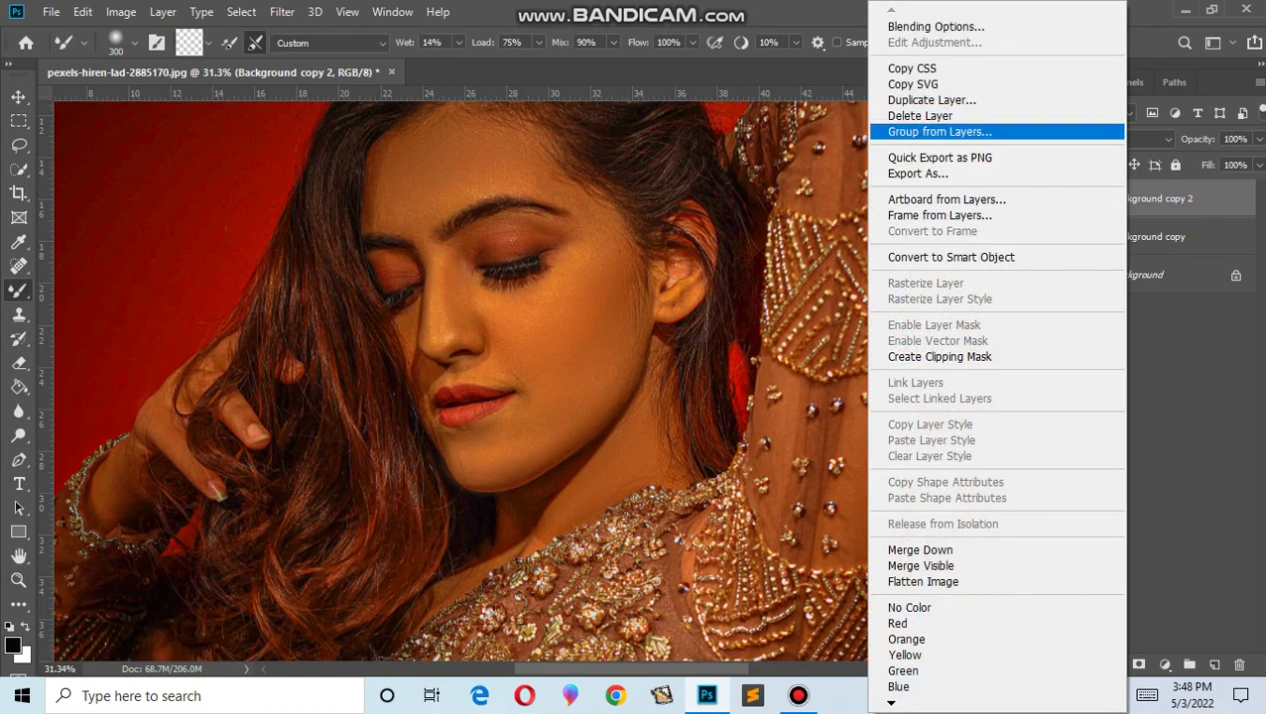
click(932, 100)
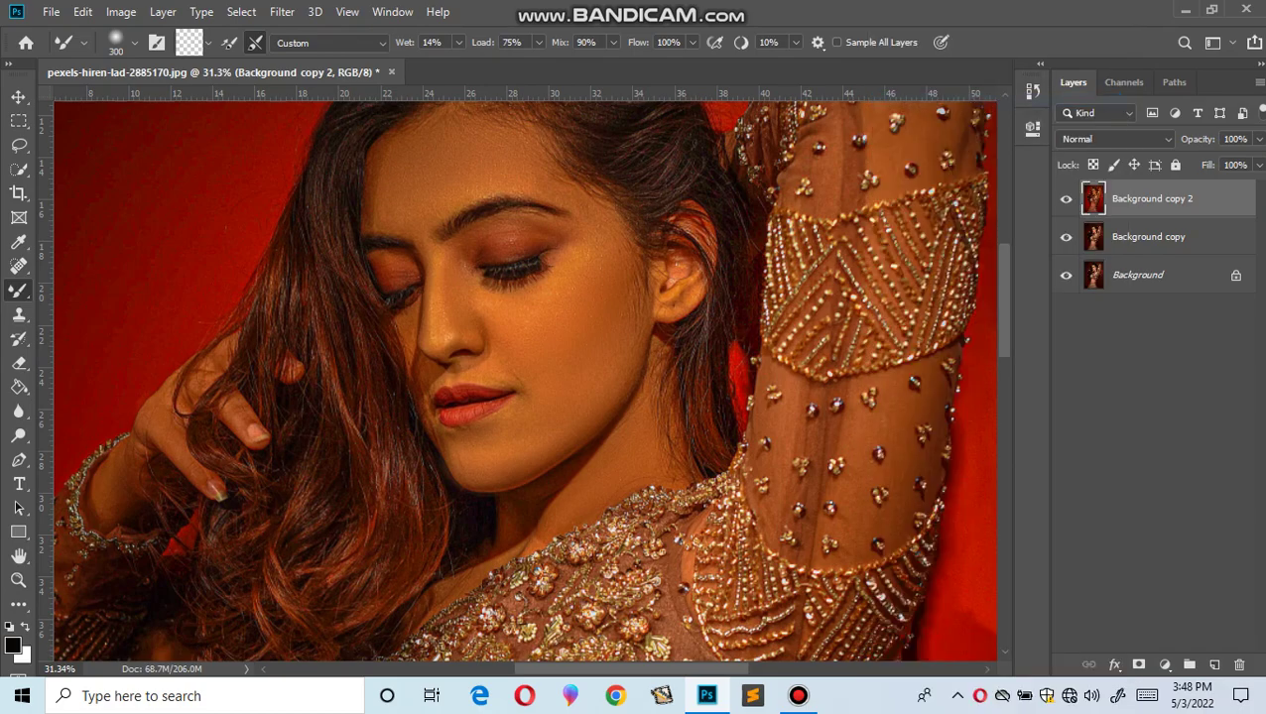
key(Return)
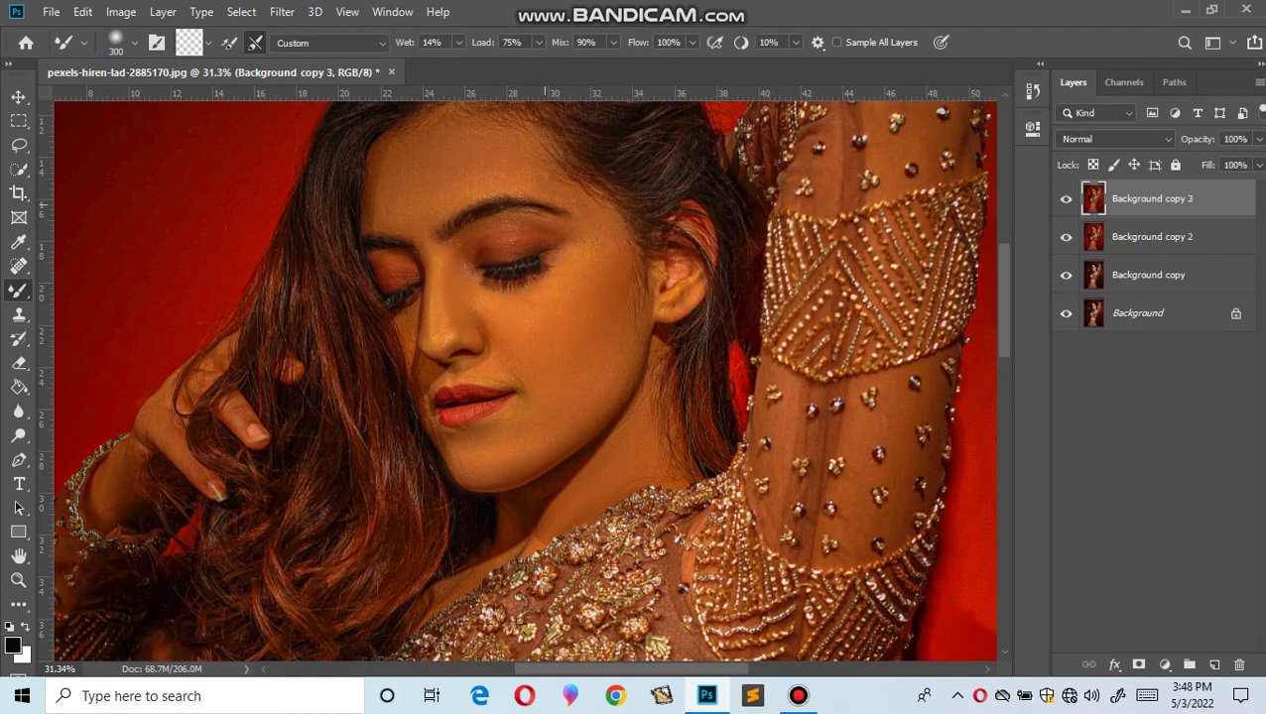
Step: Blend the face and arm skin smooth, varying brush size between 200, 175, 90 and 125
scroll(523, 381, up, 1)
scroll(523, 381, up, 2)
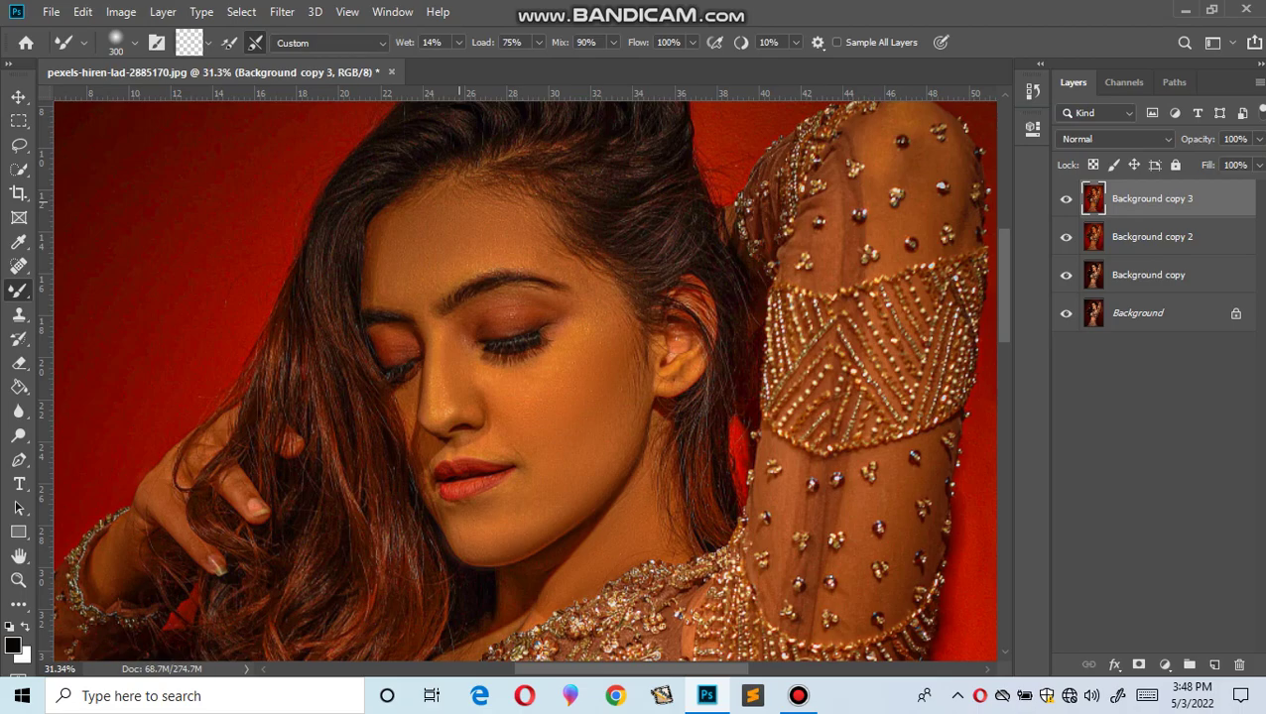
key(bracketleft)
key(bracketleft)
key(bracketleft)
key(bracketleft)
key(bracketleft)
scroll(507, 255, down, 3)
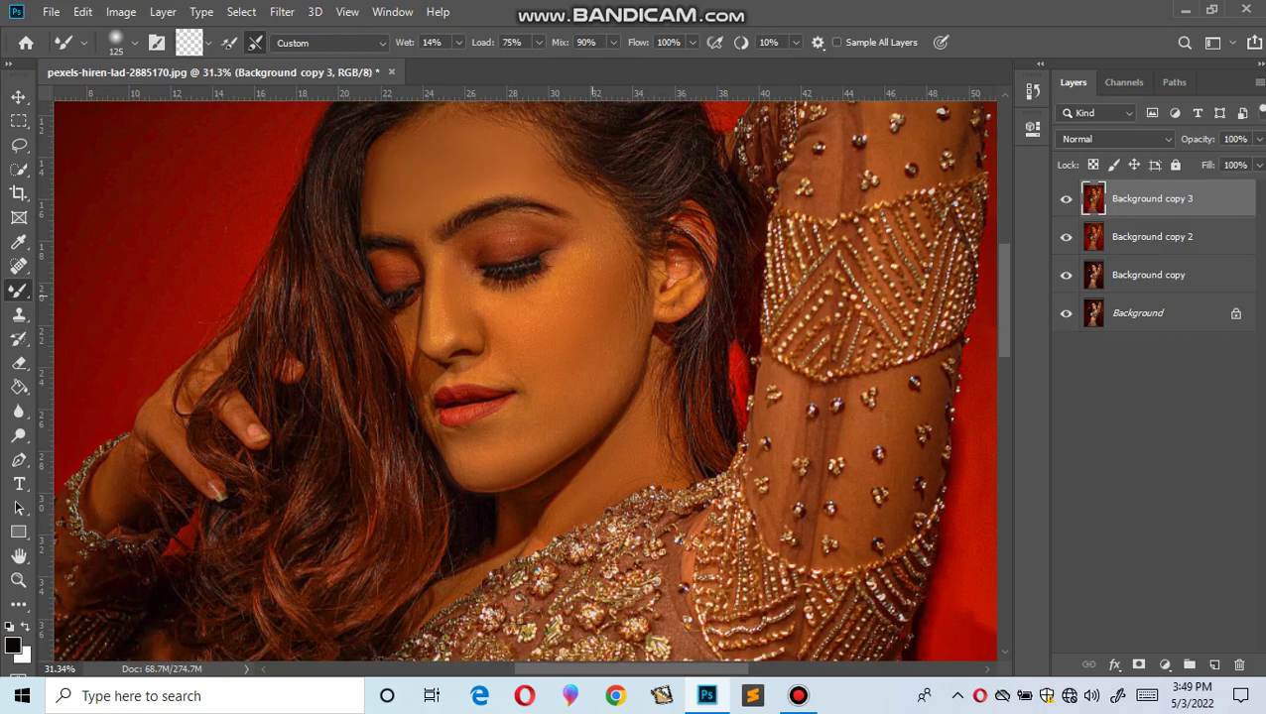
key(bracketright)
key(bracketright)
key(bracketright)
key(bracketleft)
key(bracketleft)
key(bracketleft)
key(bracketleft)
scroll(414, 337, down, 1)
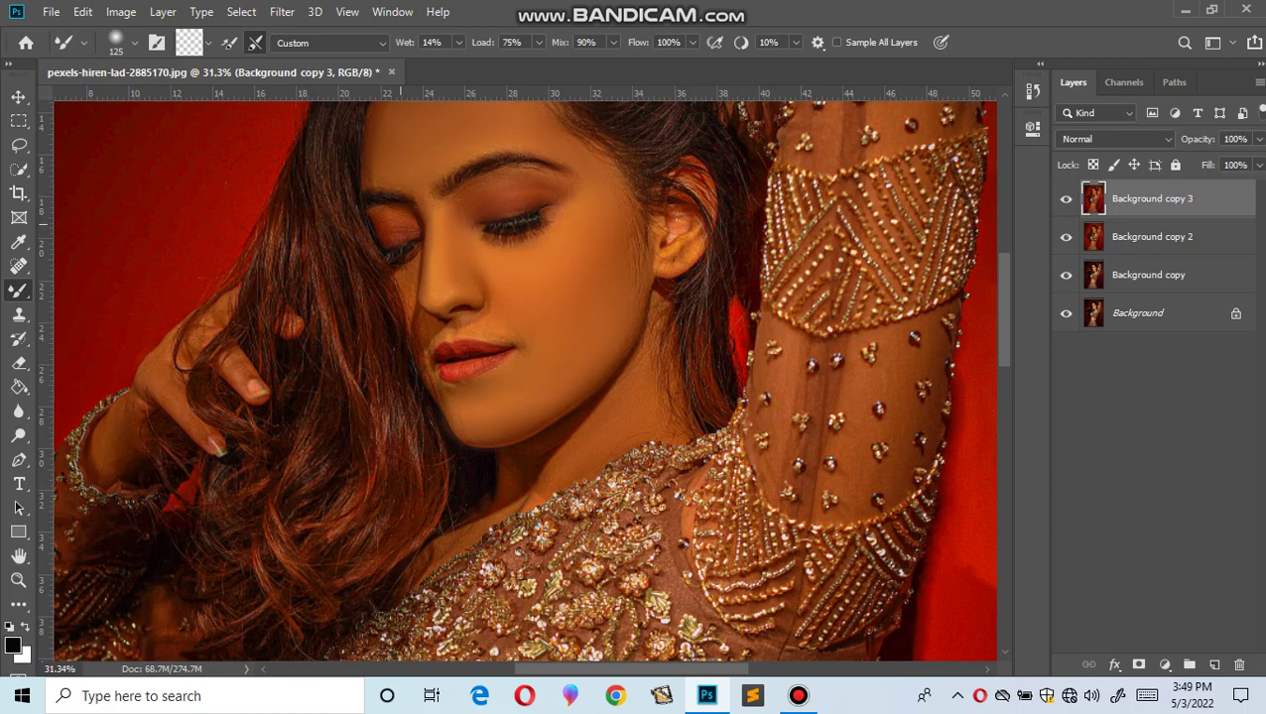
key(bracketleft)
key(bracketleft)
scroll(411, 271, down, 2)
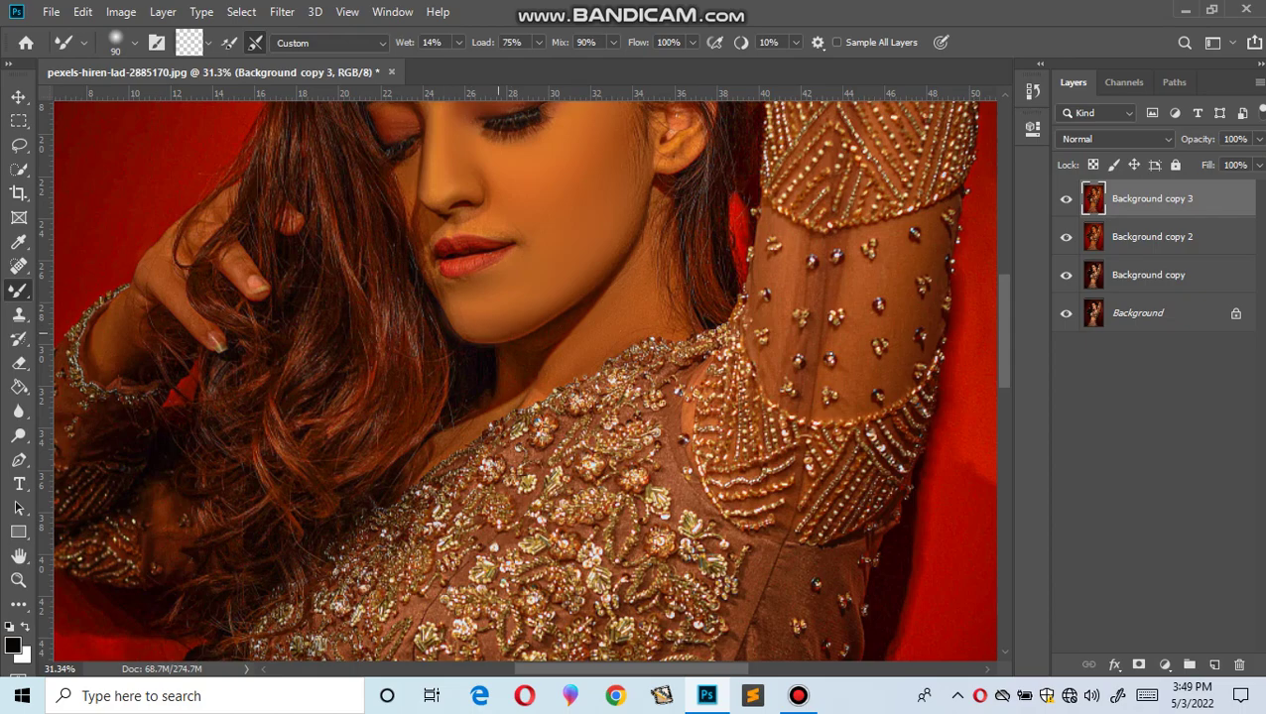
key(bracketright)
key(bracketright)
key(bracketright)
key(bracketleft)
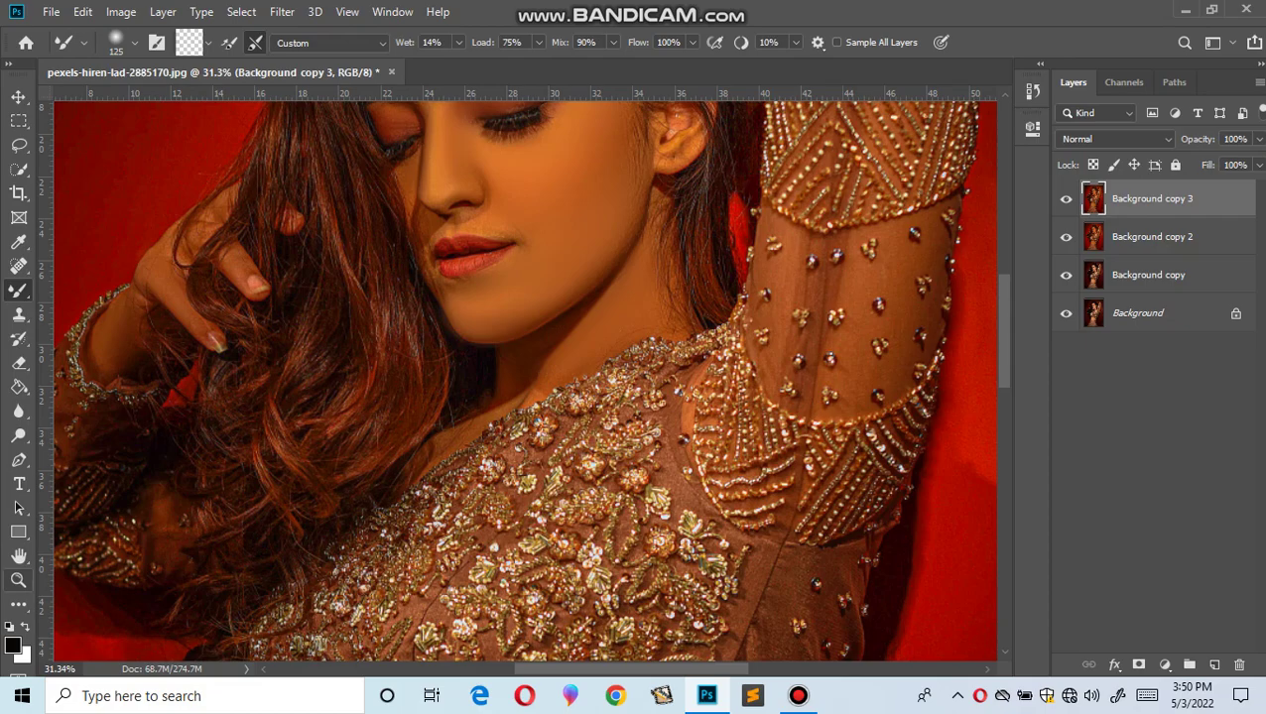
click(18, 581)
Step: Zoom onto the midriff, blend its skin with the Mixer Brush, then fit the portrait on screen
click(558, 42)
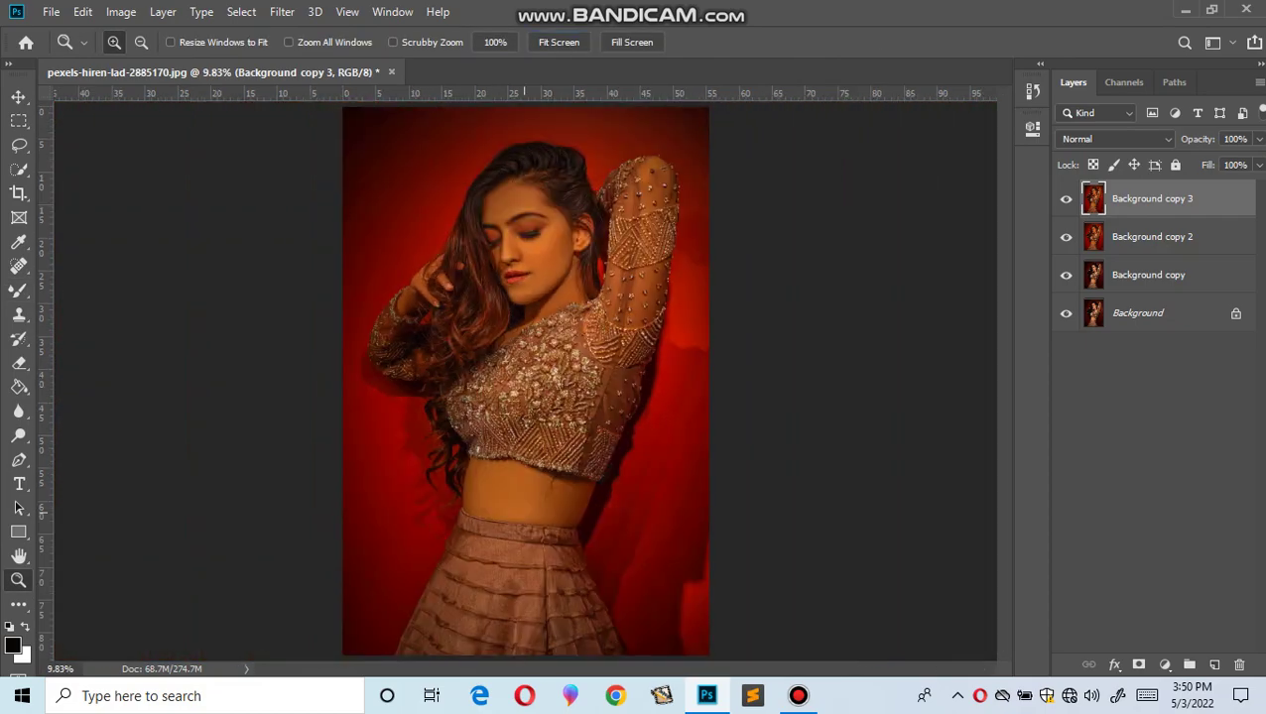
drag(425, 443, 609, 552)
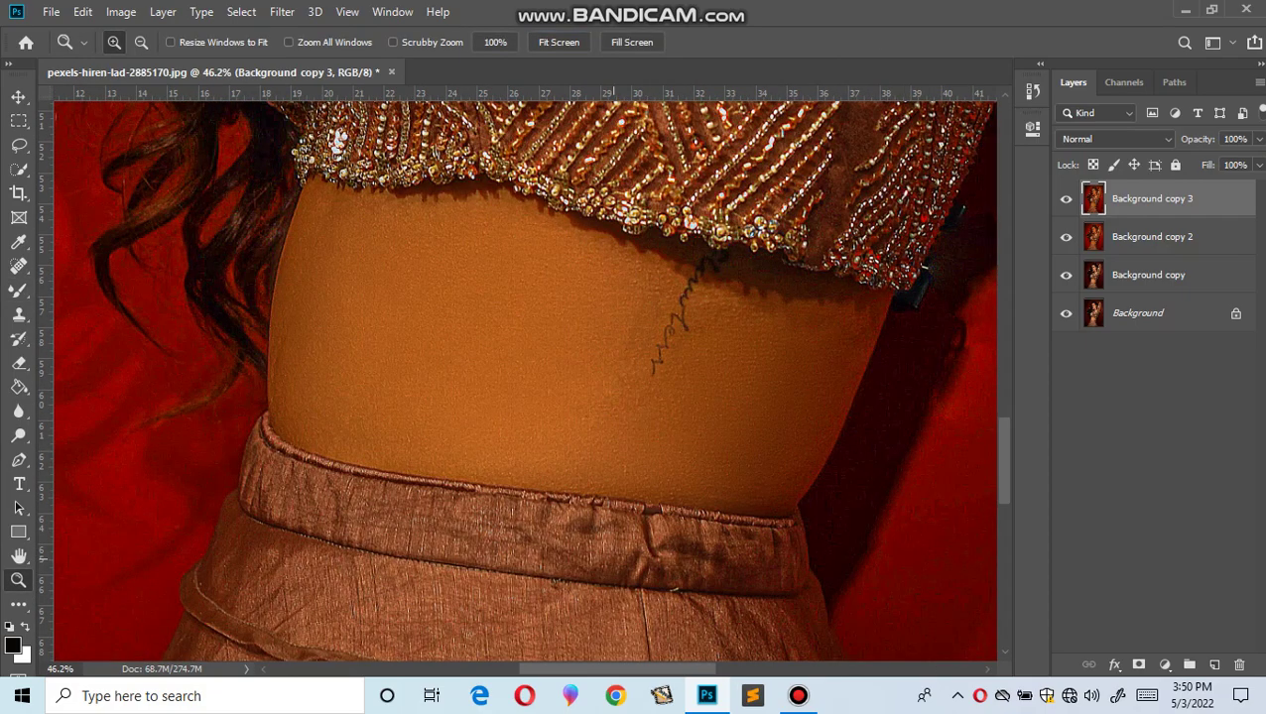
click(18, 289)
key(bracketright)
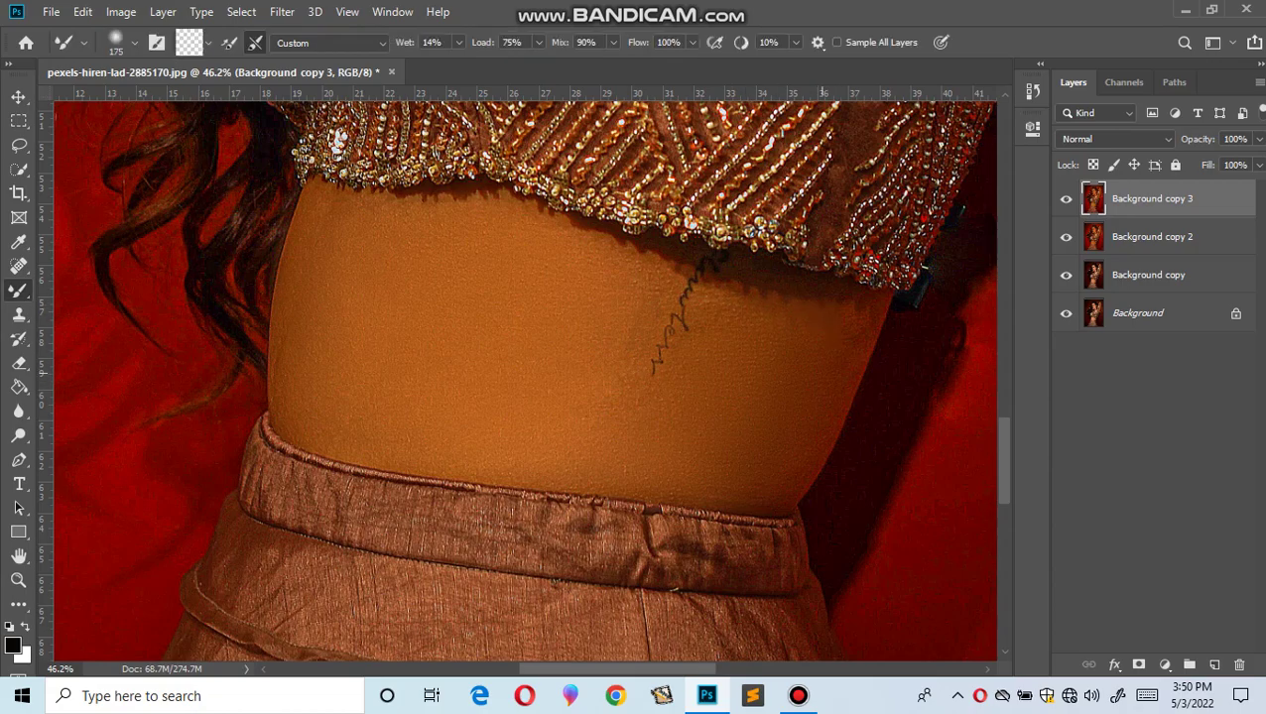
key(bracketright)
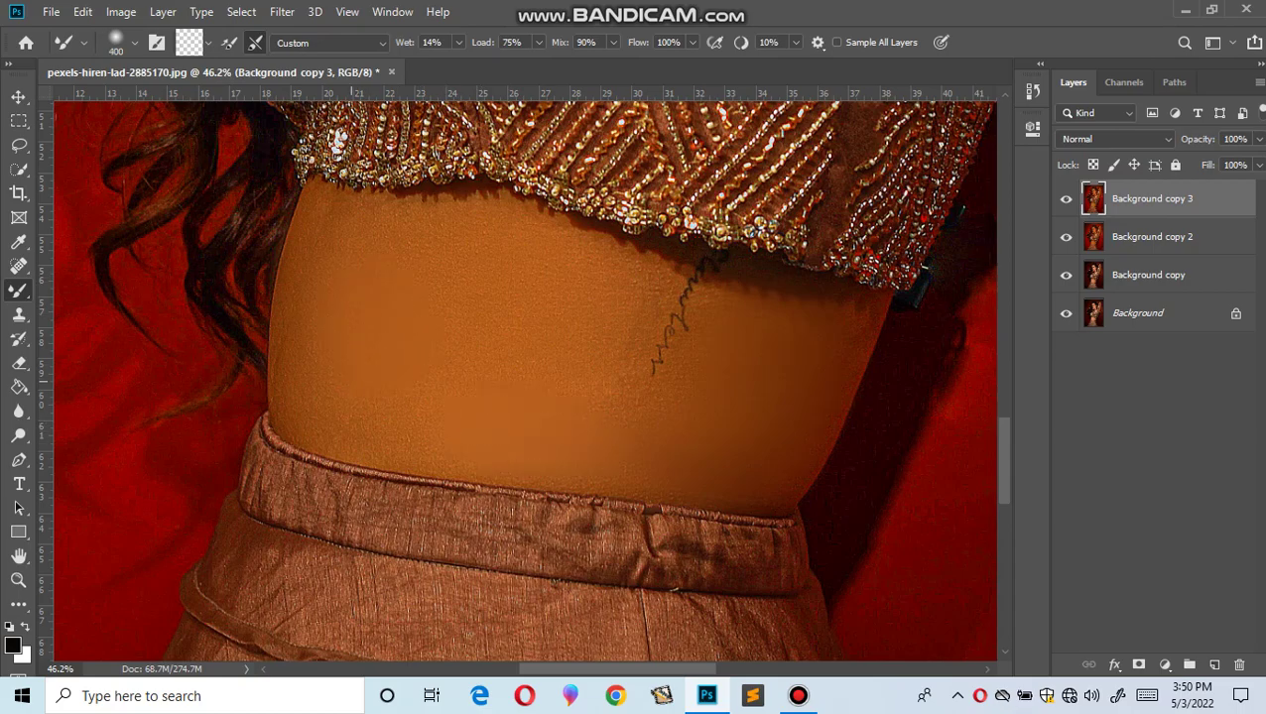
key(bracketleft)
key(bracketleft)
key(bracketleft)
key(bracketright)
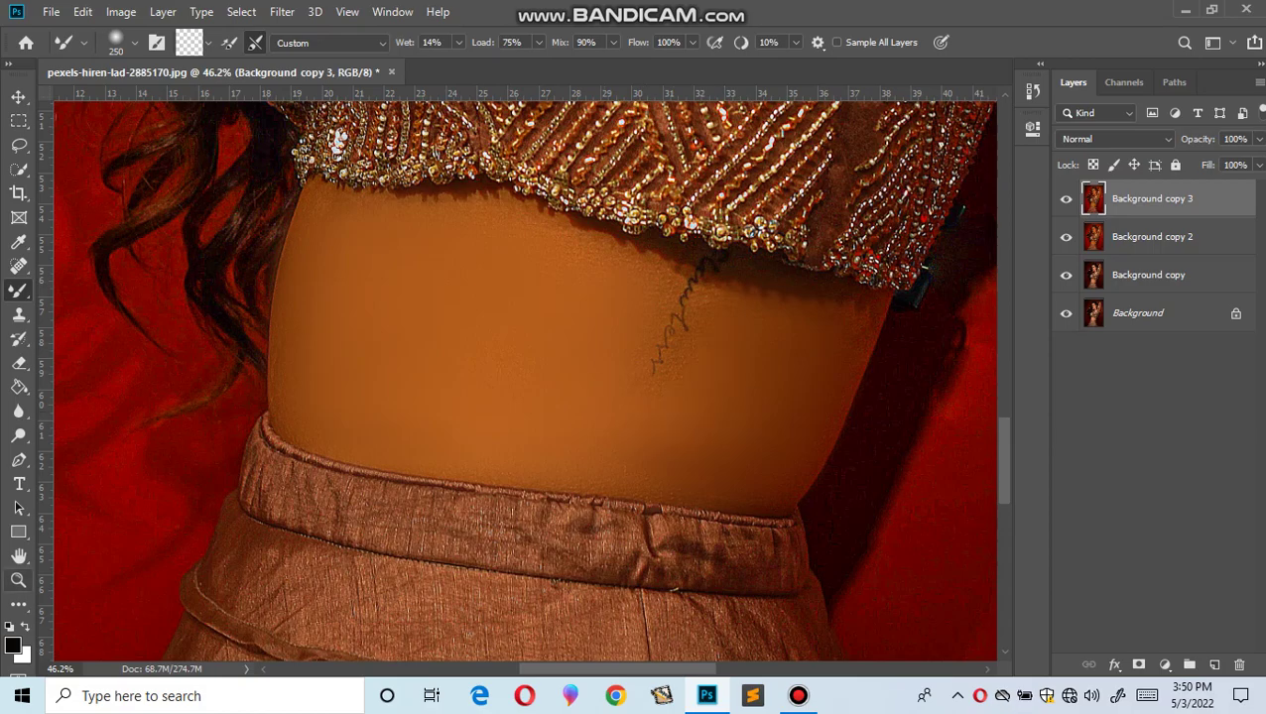
click(18, 579)
right_click(393, 290)
click(437, 297)
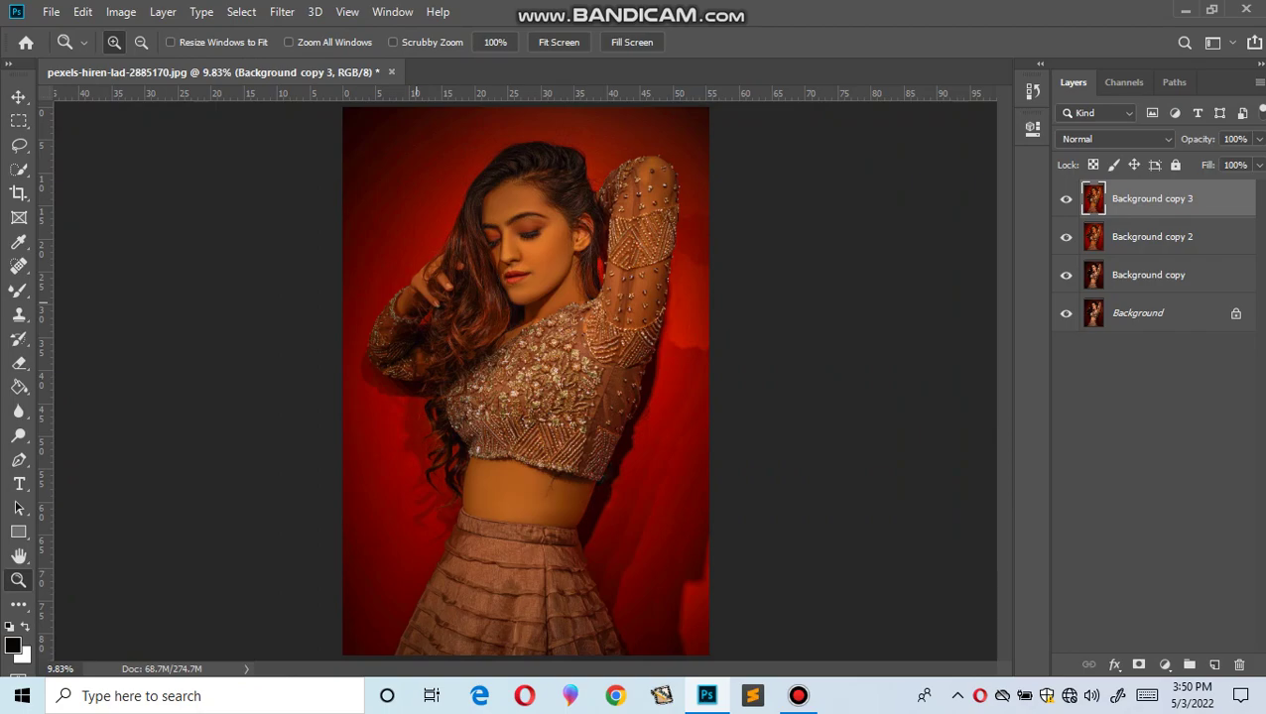
Step: Stamp visible layers into Background copy 4 and set a Camera Raw vignette amount of -31
key(ctrl+j)
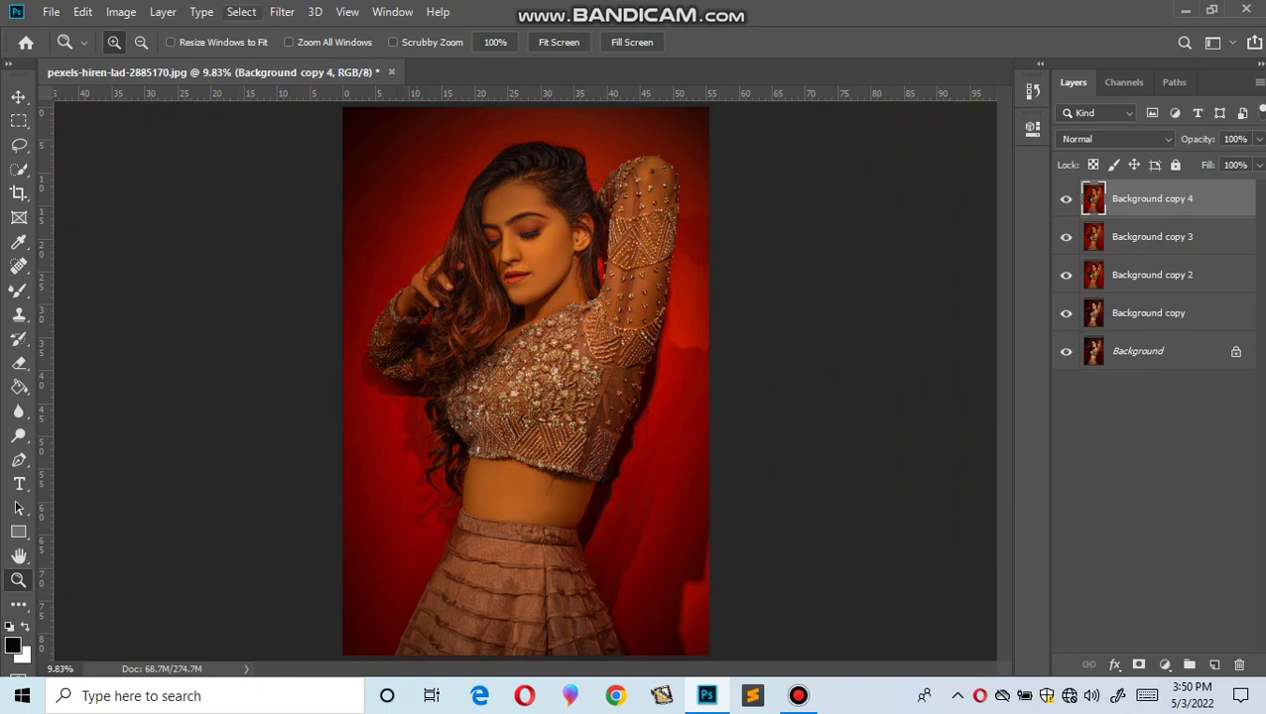
click(282, 12)
key(Up)
key(Return)
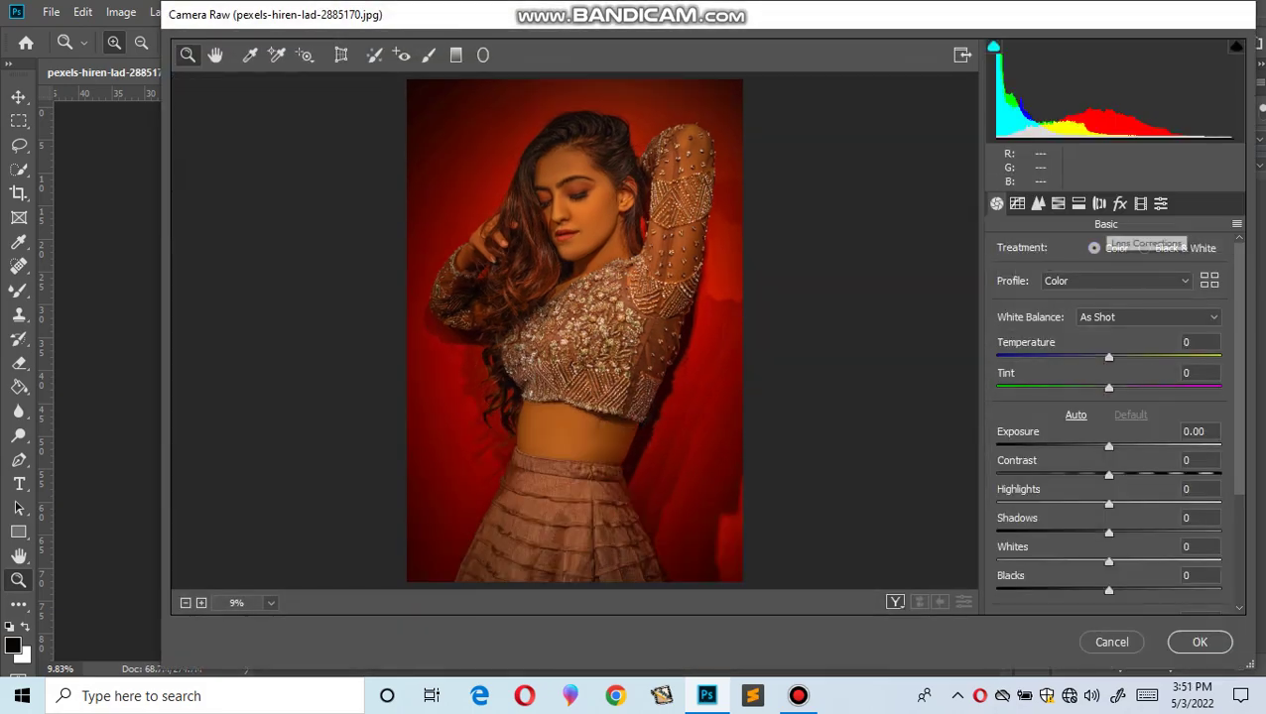
click(1119, 203)
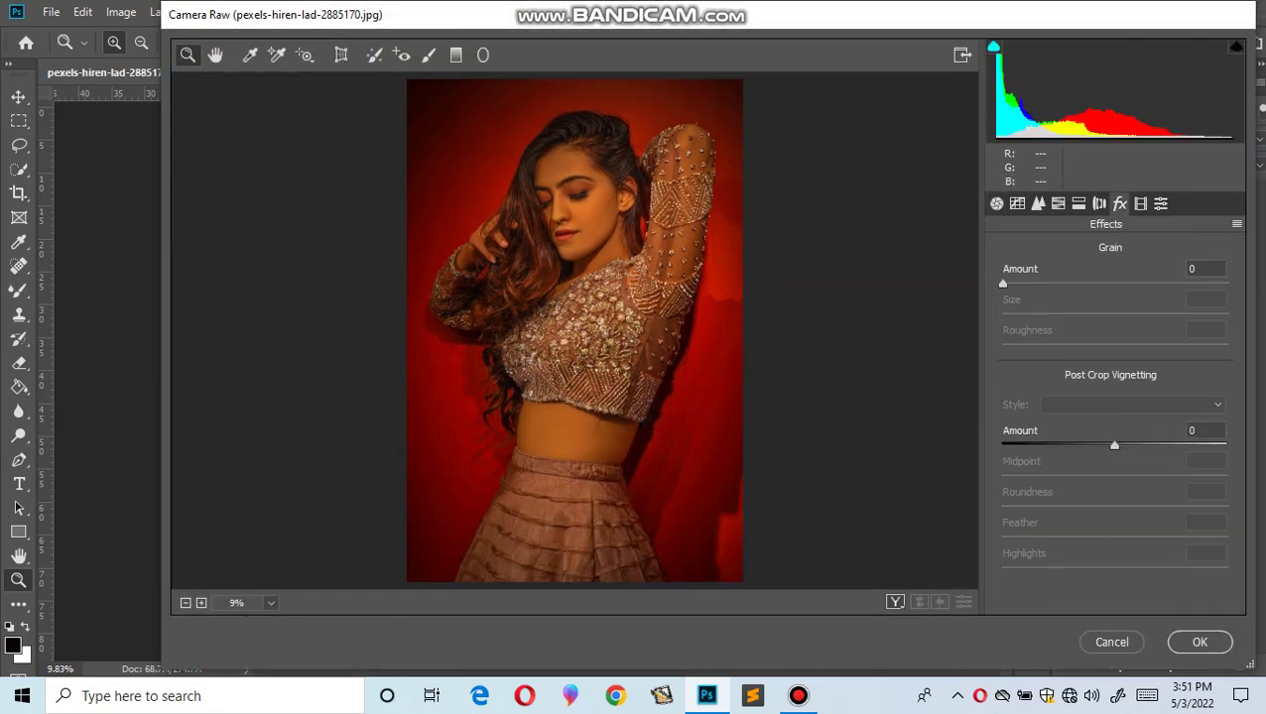
click(1206, 430)
text(-29)
key(Return)
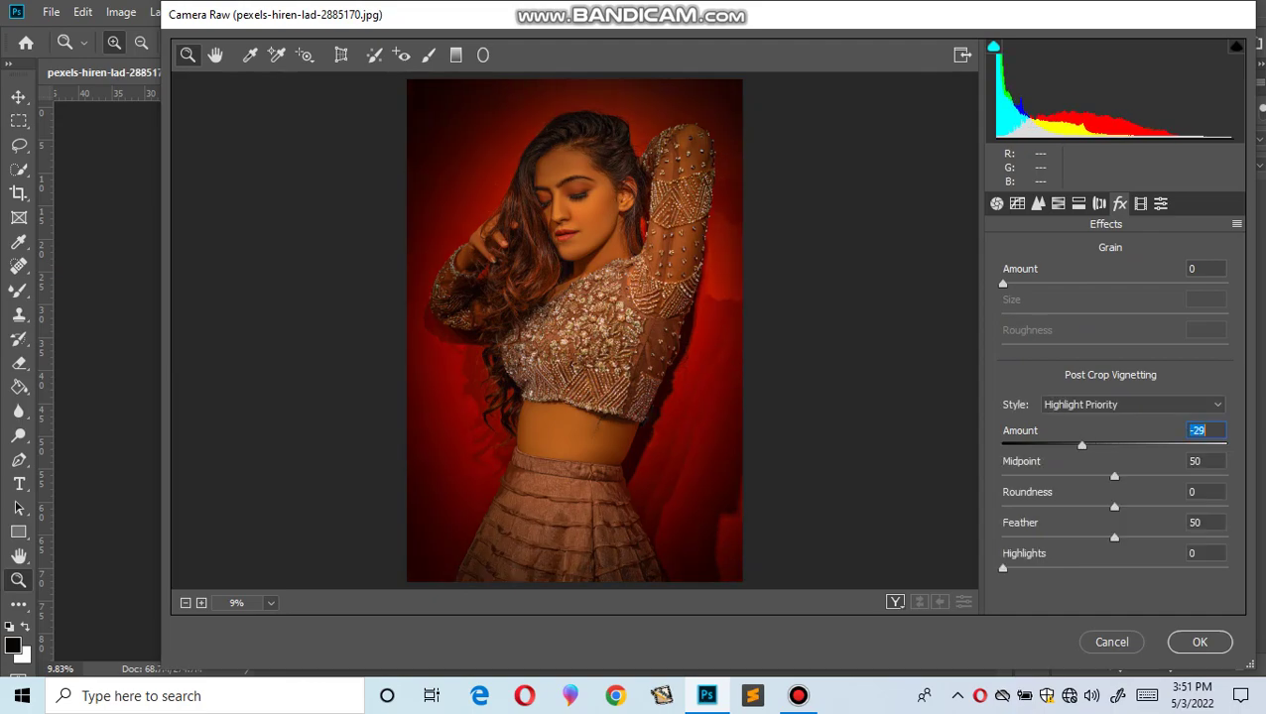
key(Down)
key(Down)
Step: Set the vignette Midpoint to 76, Roundness to +11 and Feather to 23
key(Tab)
text(74)
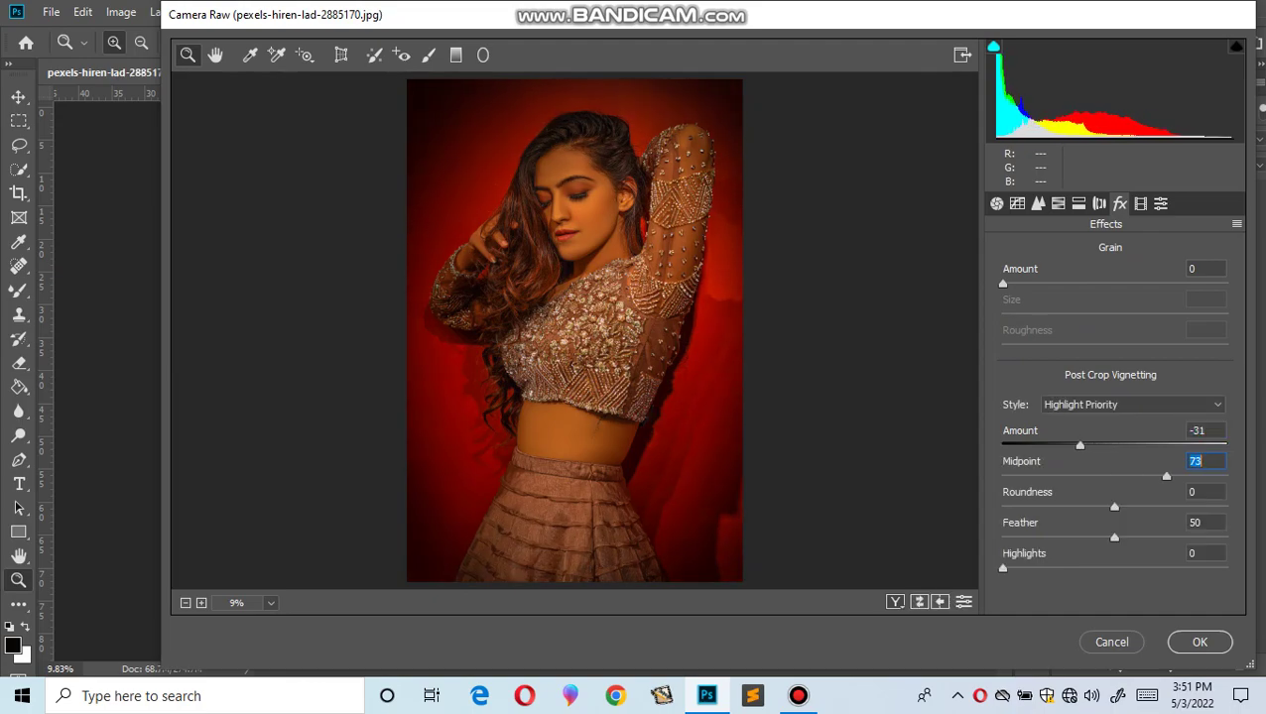
key(Return)
key(Up)
key(Up)
key(Tab)
text(-100)
key(Return)
text(11)
key(Return)
key(Tab)
text(23)
key(Return)
Step: Set Grain to 57 and apply the Camera Raw filter
key(Tab)
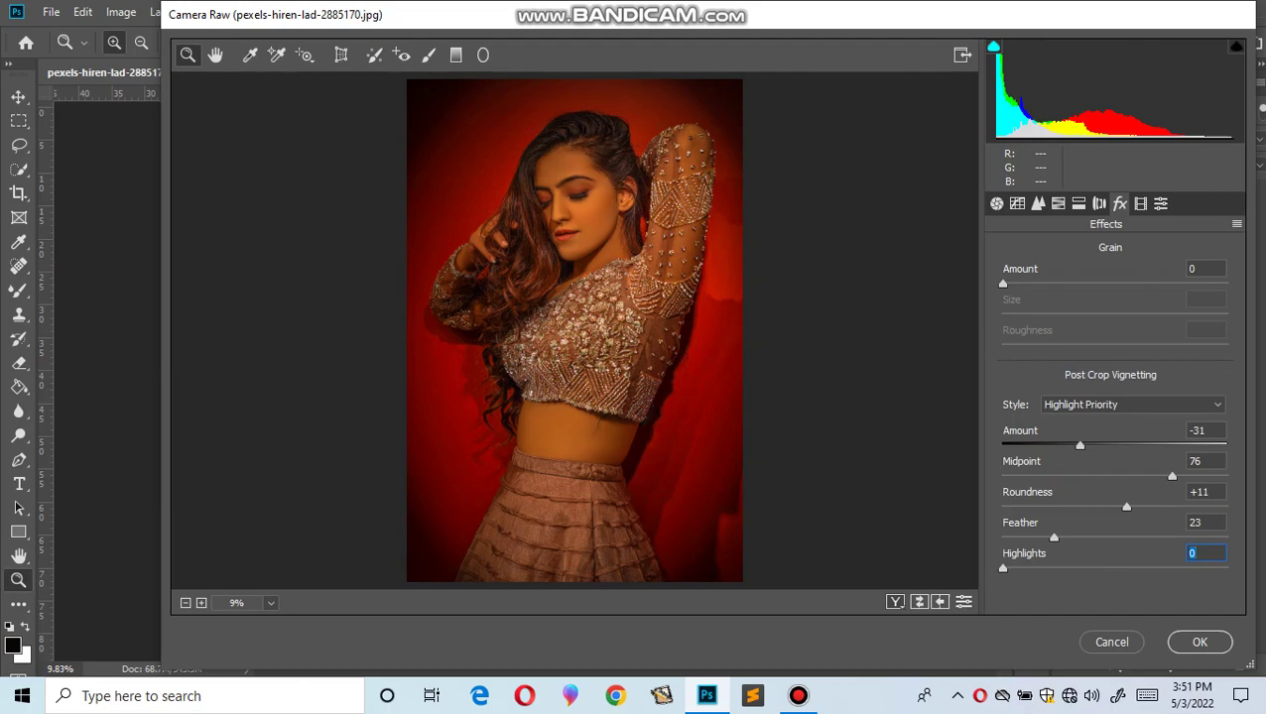
key(Tab)
text(57)
key(Return)
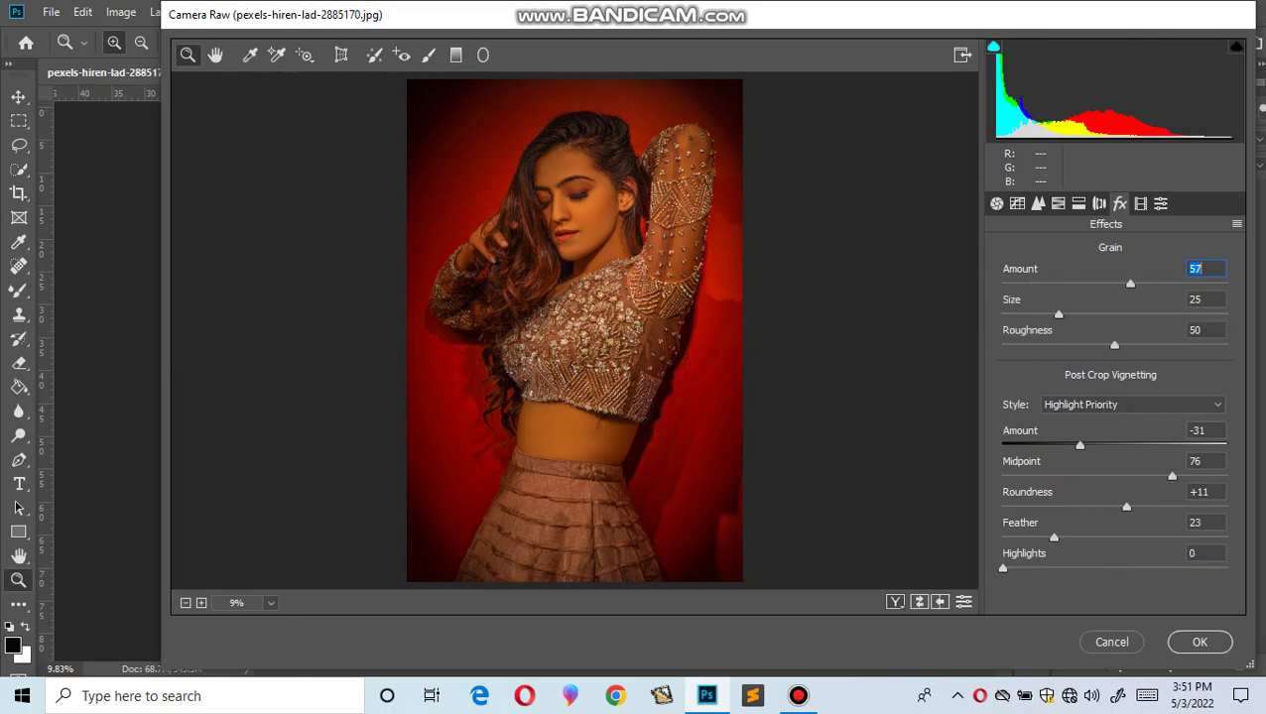
key(Return)
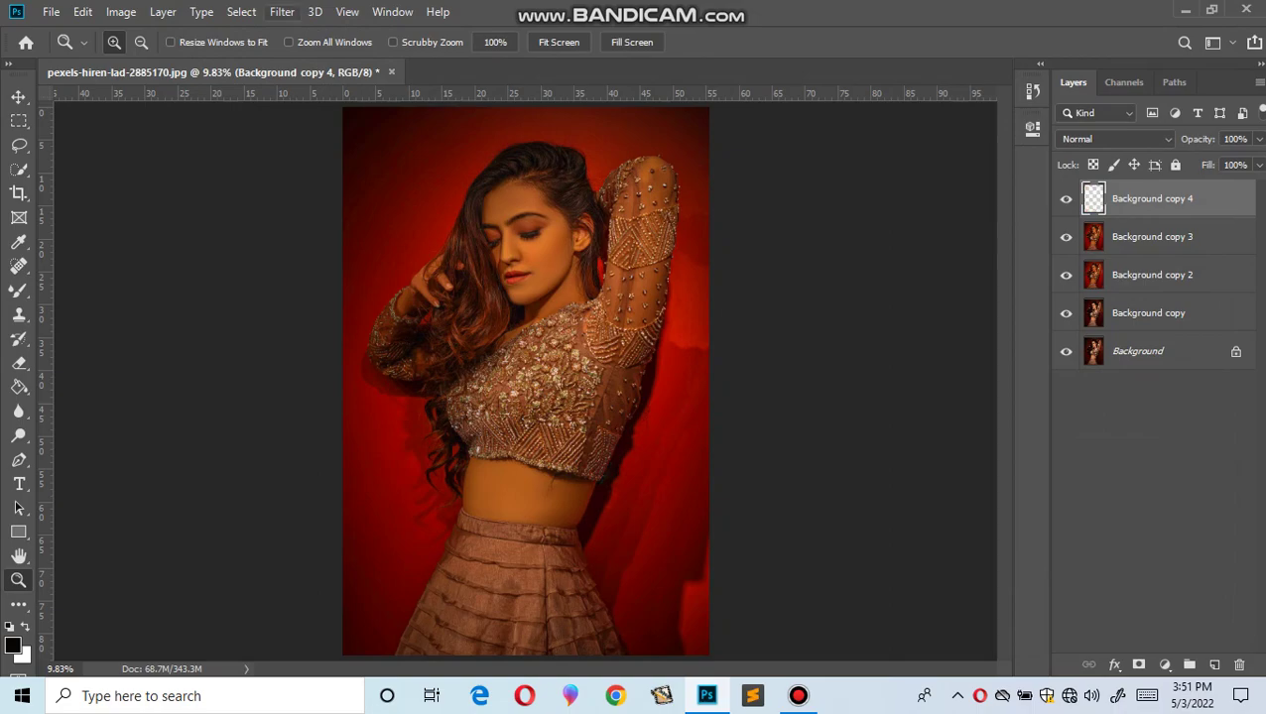
Step: Open Liquify and zoom the preview in on the top of her head
click(281, 11)
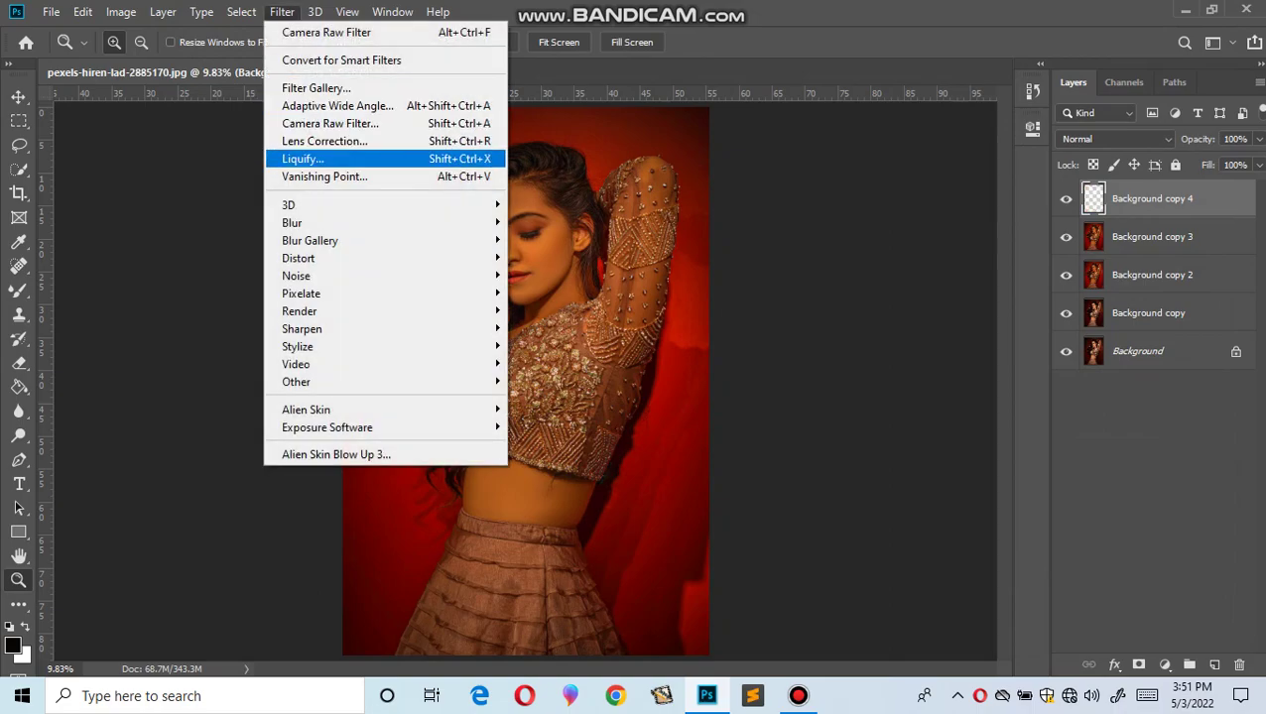
click(302, 158)
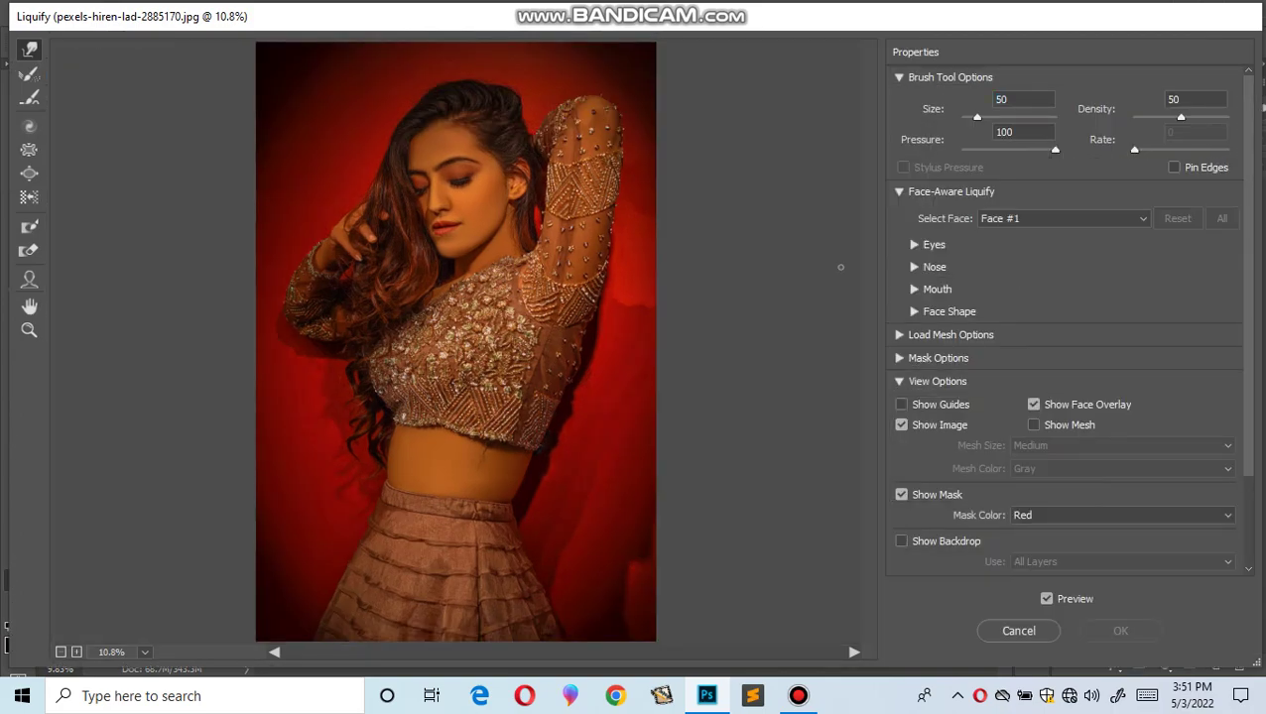
click(29, 330)
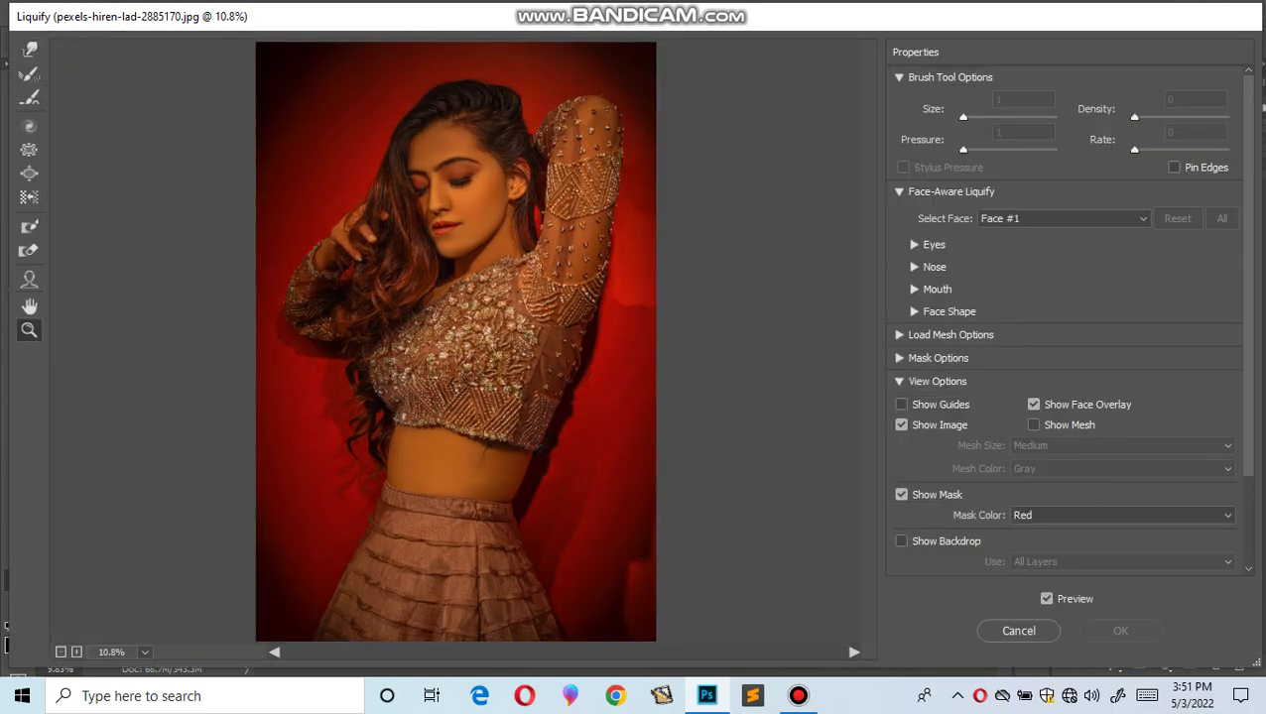
drag(347, 71, 516, 293)
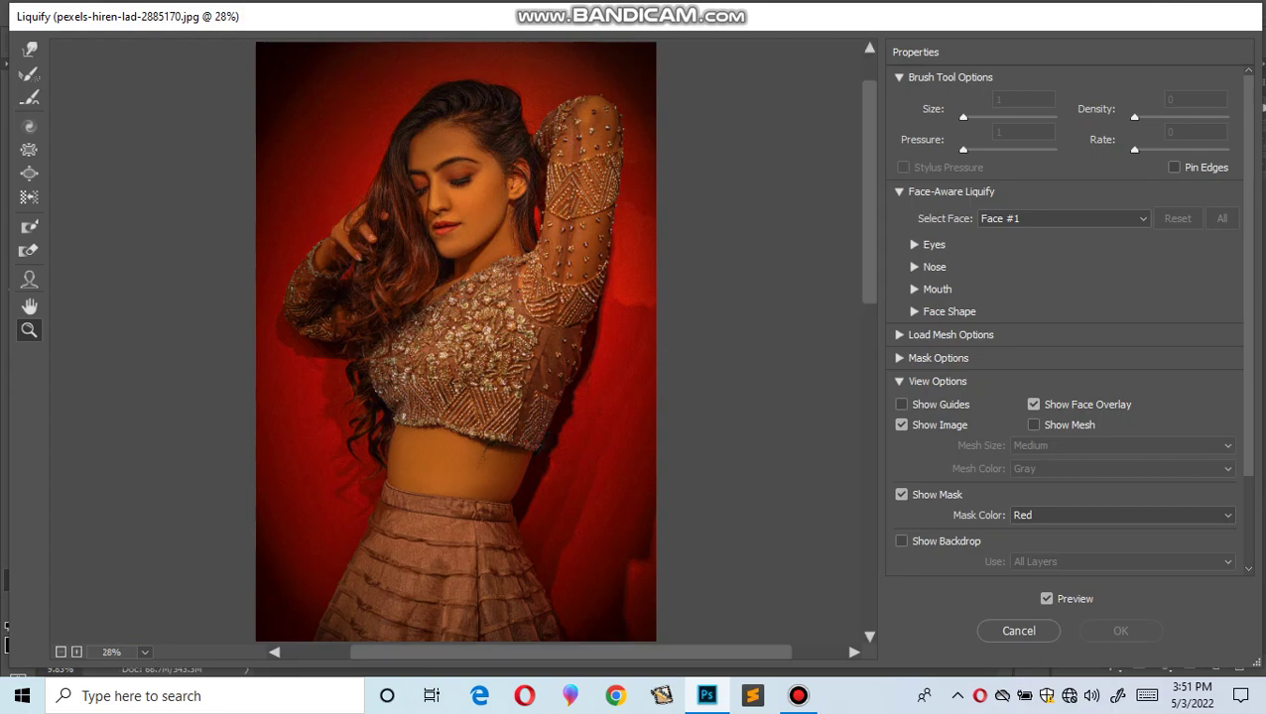
scroll(462, 342, up, 2)
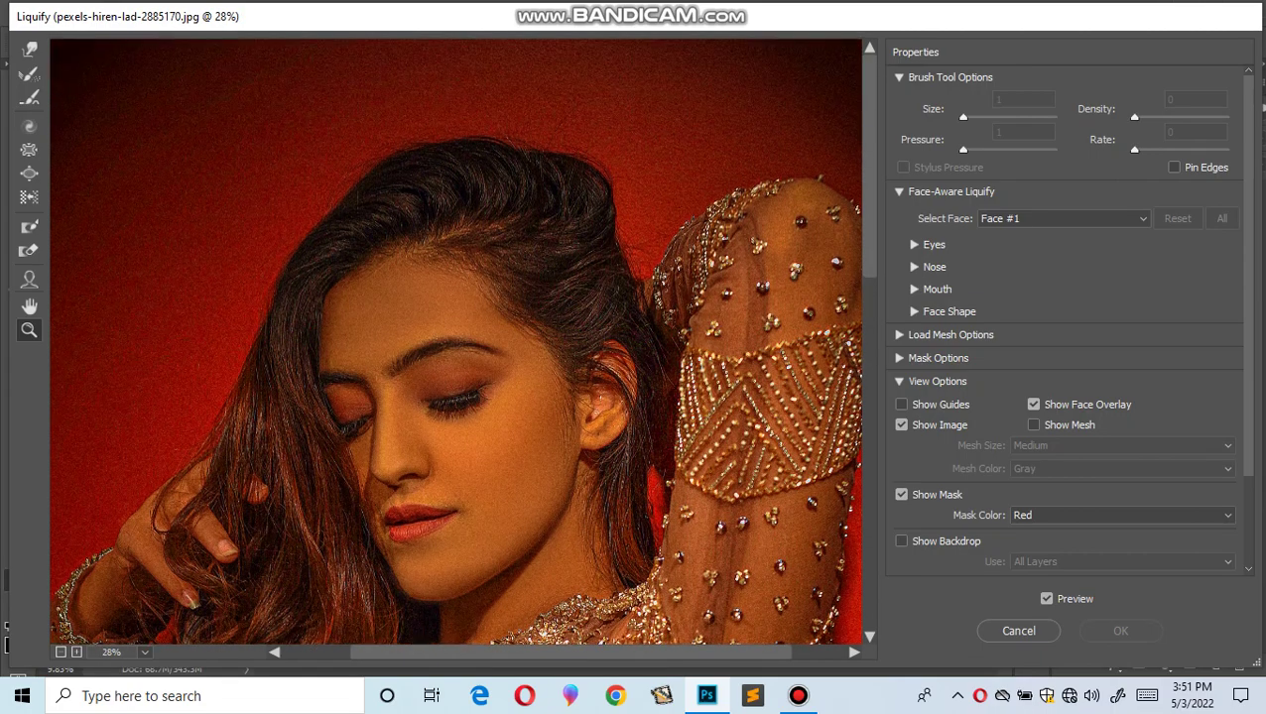
drag(176, 70, 698, 467)
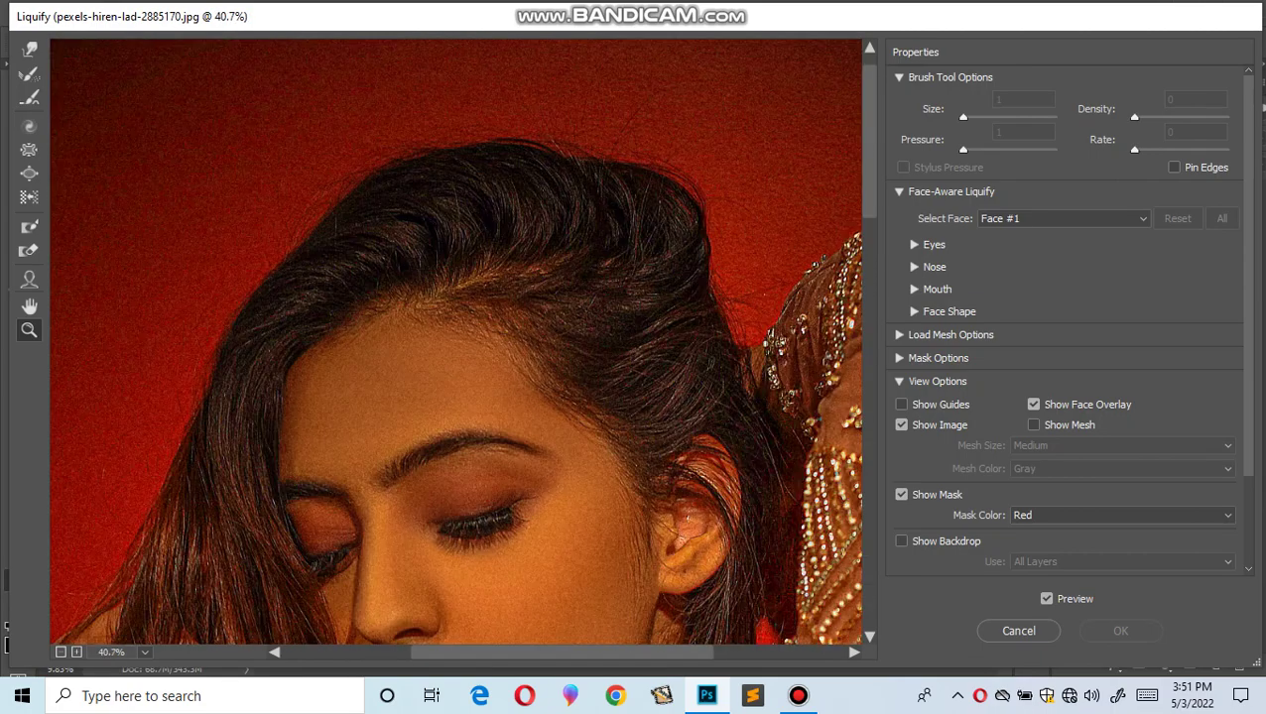
Step: Forward-warp the hair outline upward and outward with brush sizes 700, 600 and 500
click(29, 49)
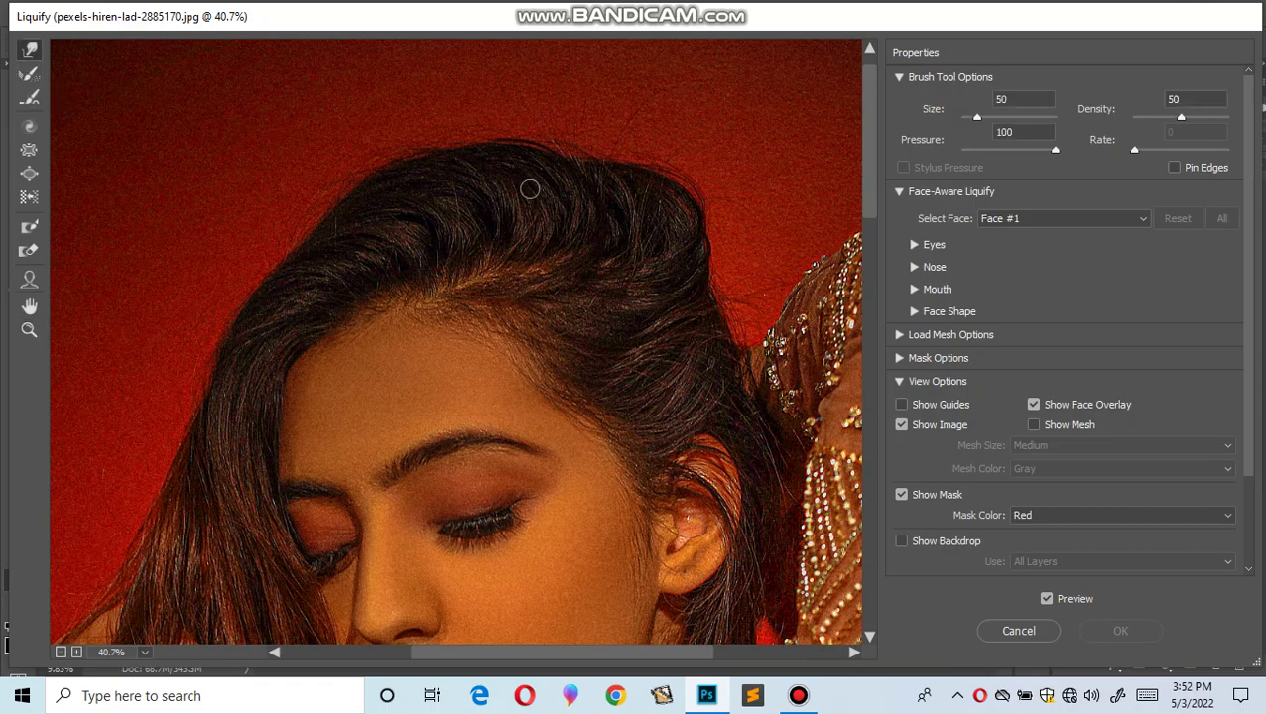
key(bracketright)
key(bracketright)
key(bracketright)
key(bracketright)
key(bracketright)
key(bracketright)
key(bracketright)
key(bracketright)
key(bracketright)
key(bracketright)
key(bracketright)
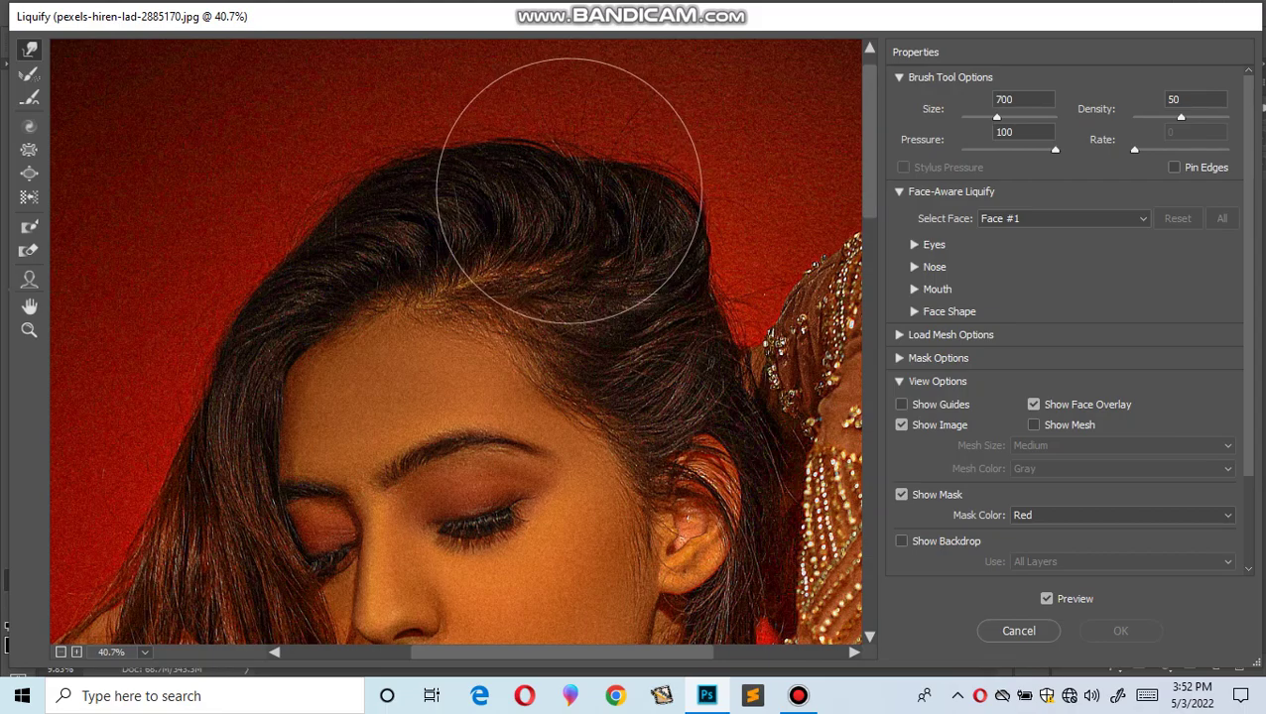
drag(568, 190, 580, 156)
key(bracketleft)
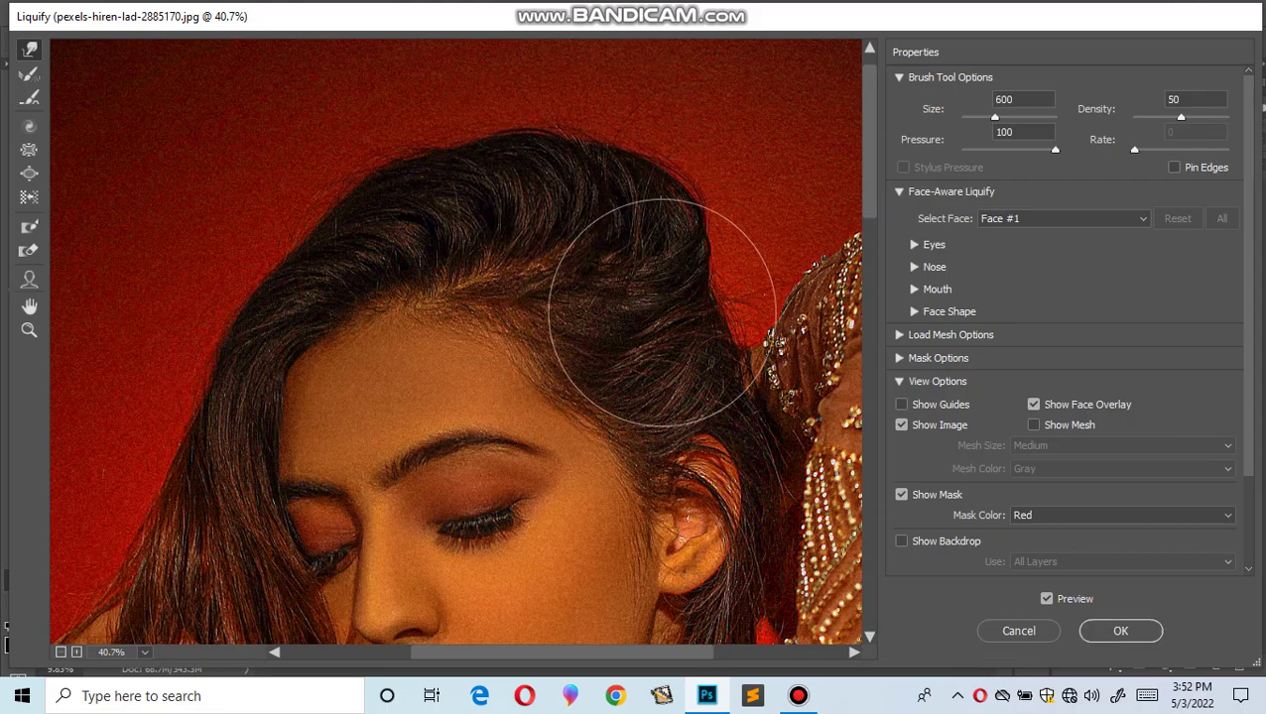
drag(660, 319, 692, 300)
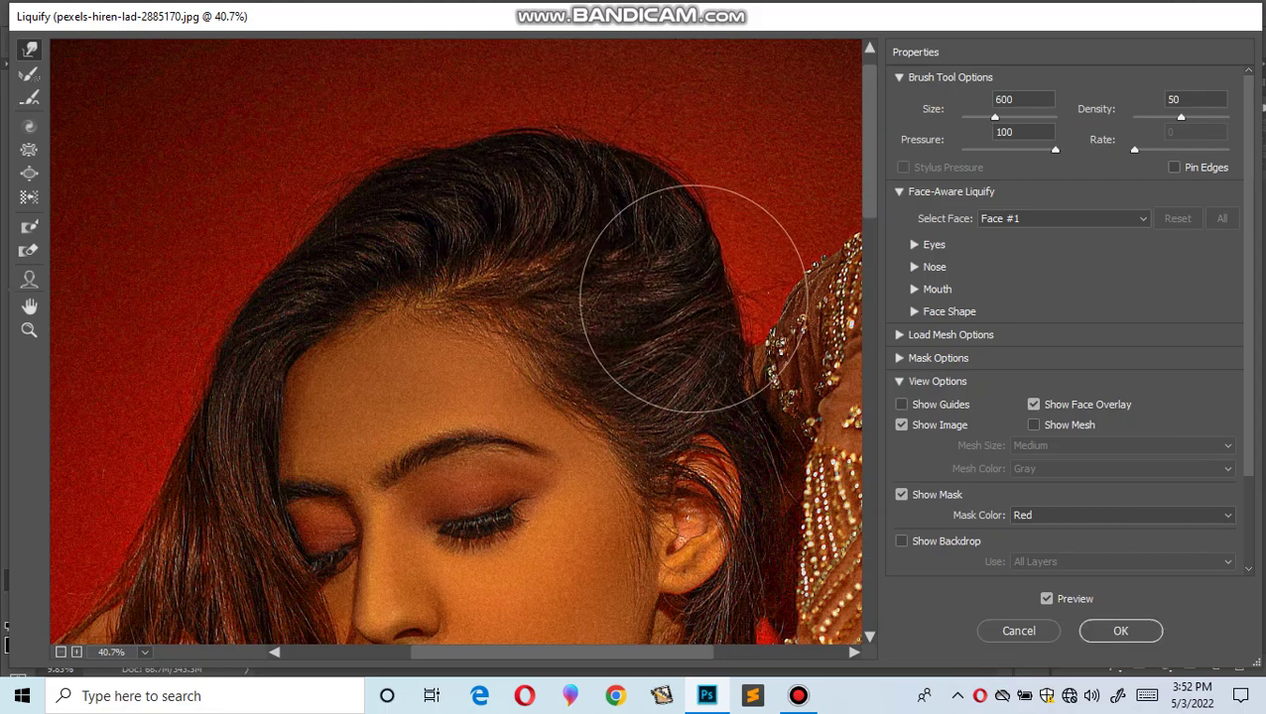
drag(670, 226, 655, 234)
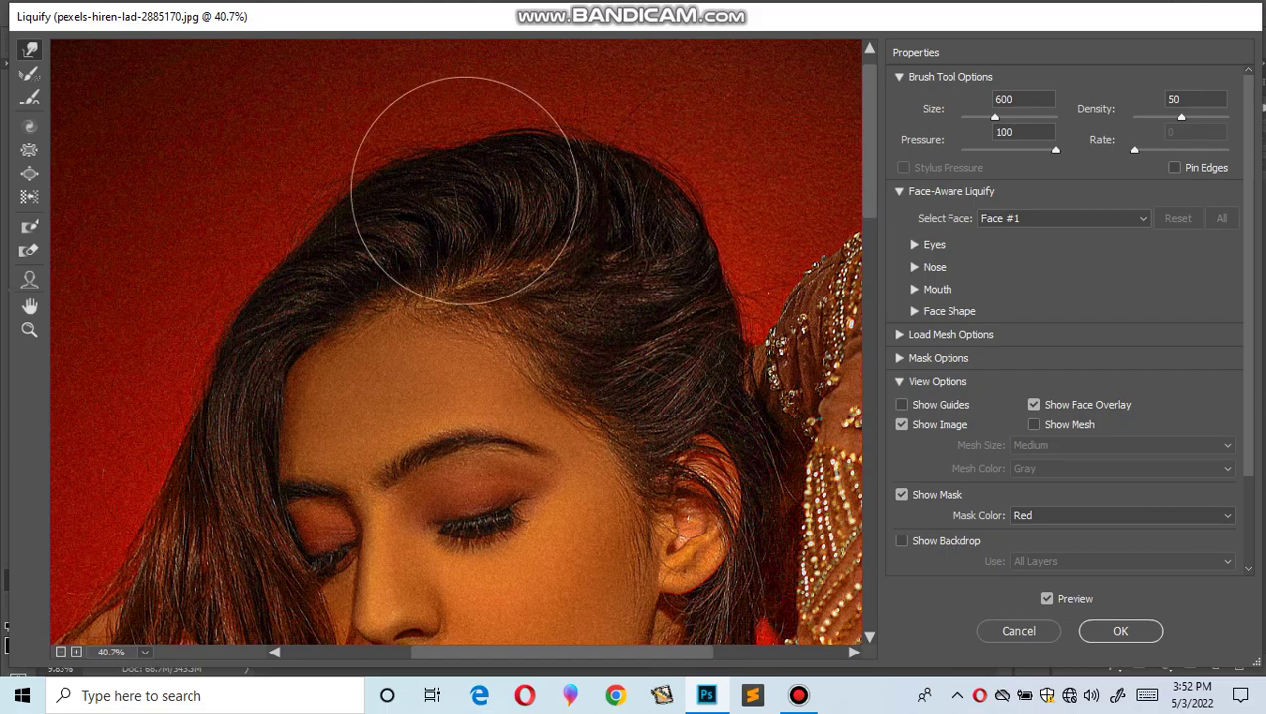
key(bracketleft)
drag(462, 191, 461, 183)
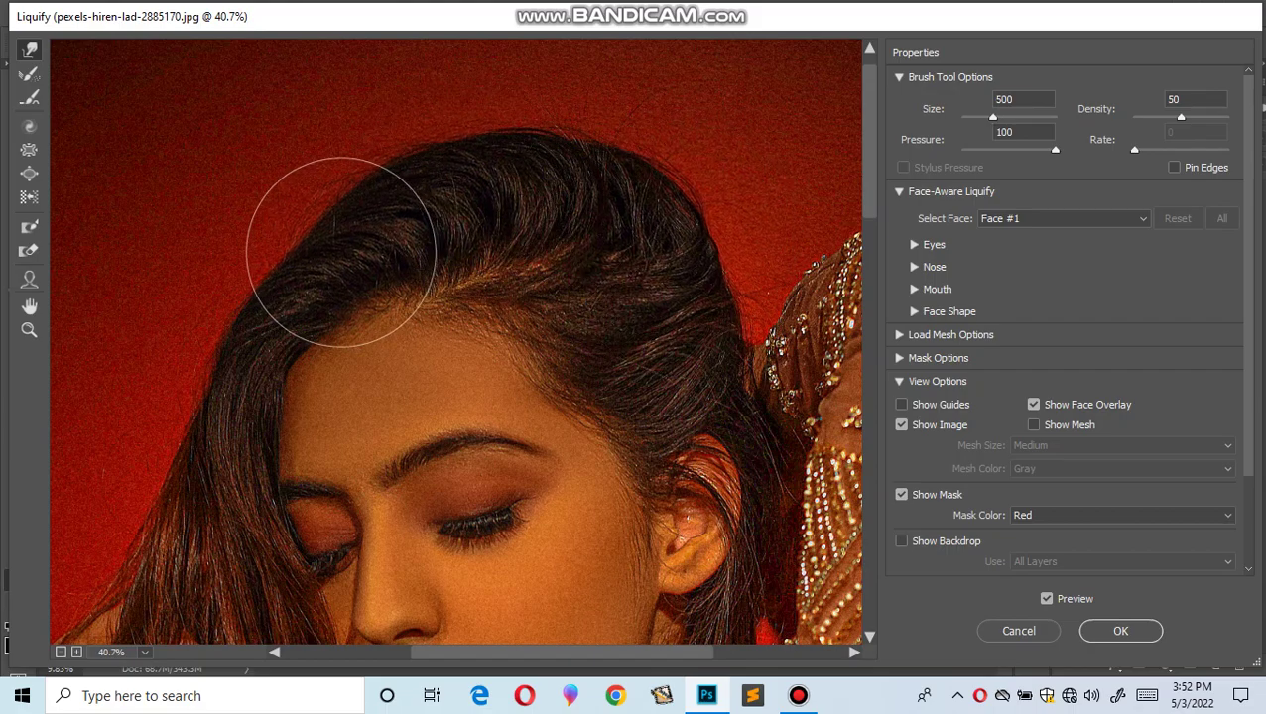
key(bracketright)
key(bracketright)
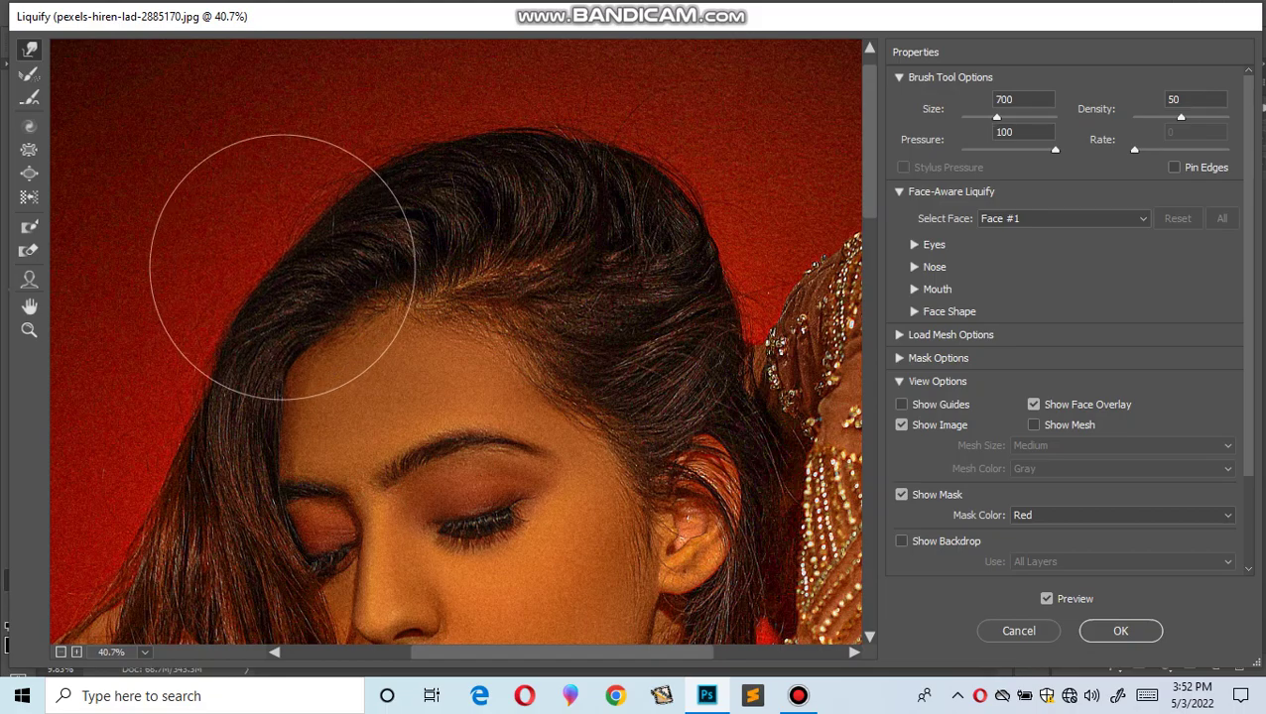